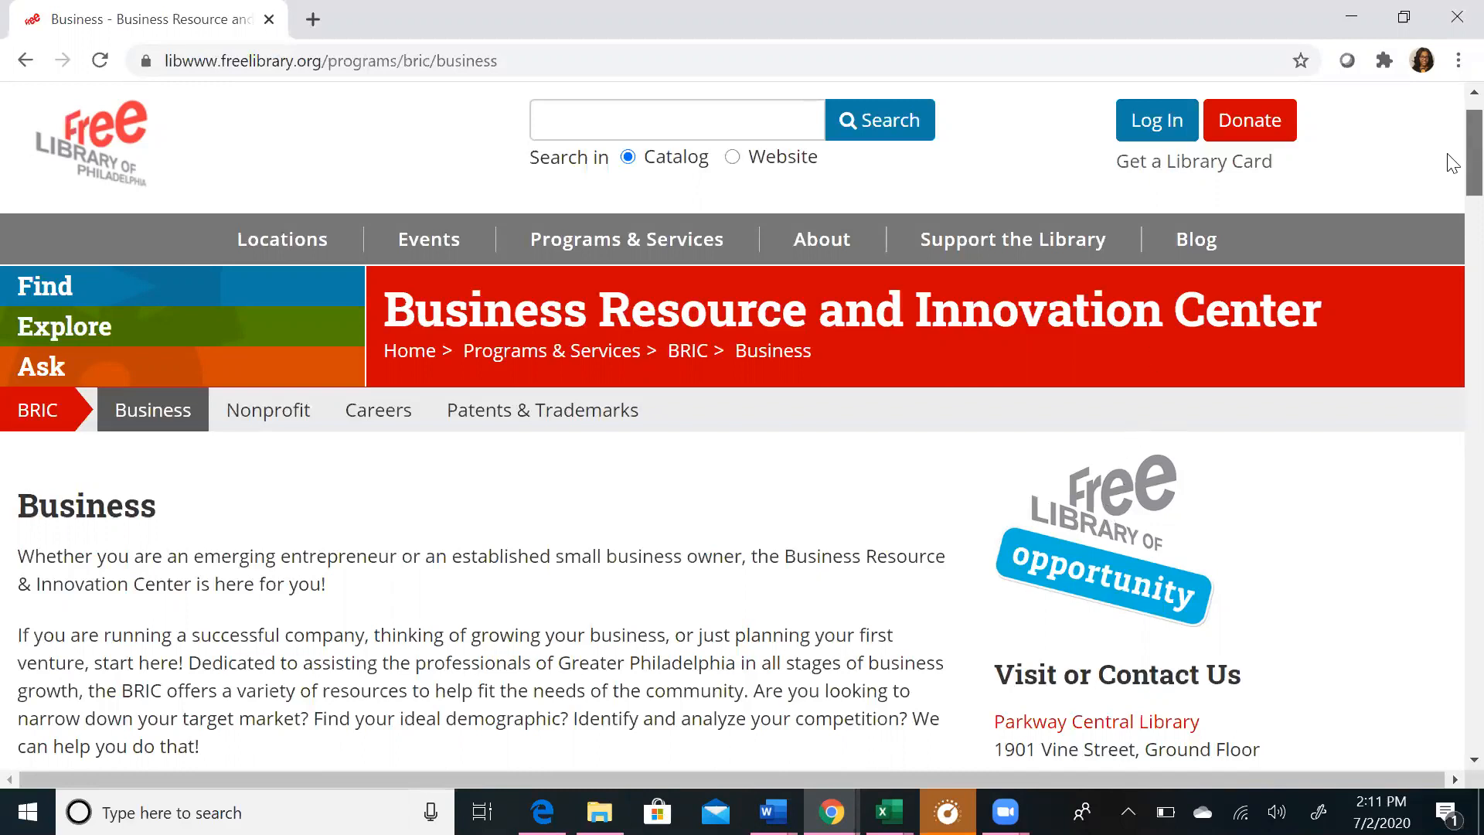
Open the library's premier business databases from the Databases & Digital Resources section of the Business page
scroll(1452, 163, down, 10)
scroll(1452, 348, down, 16)
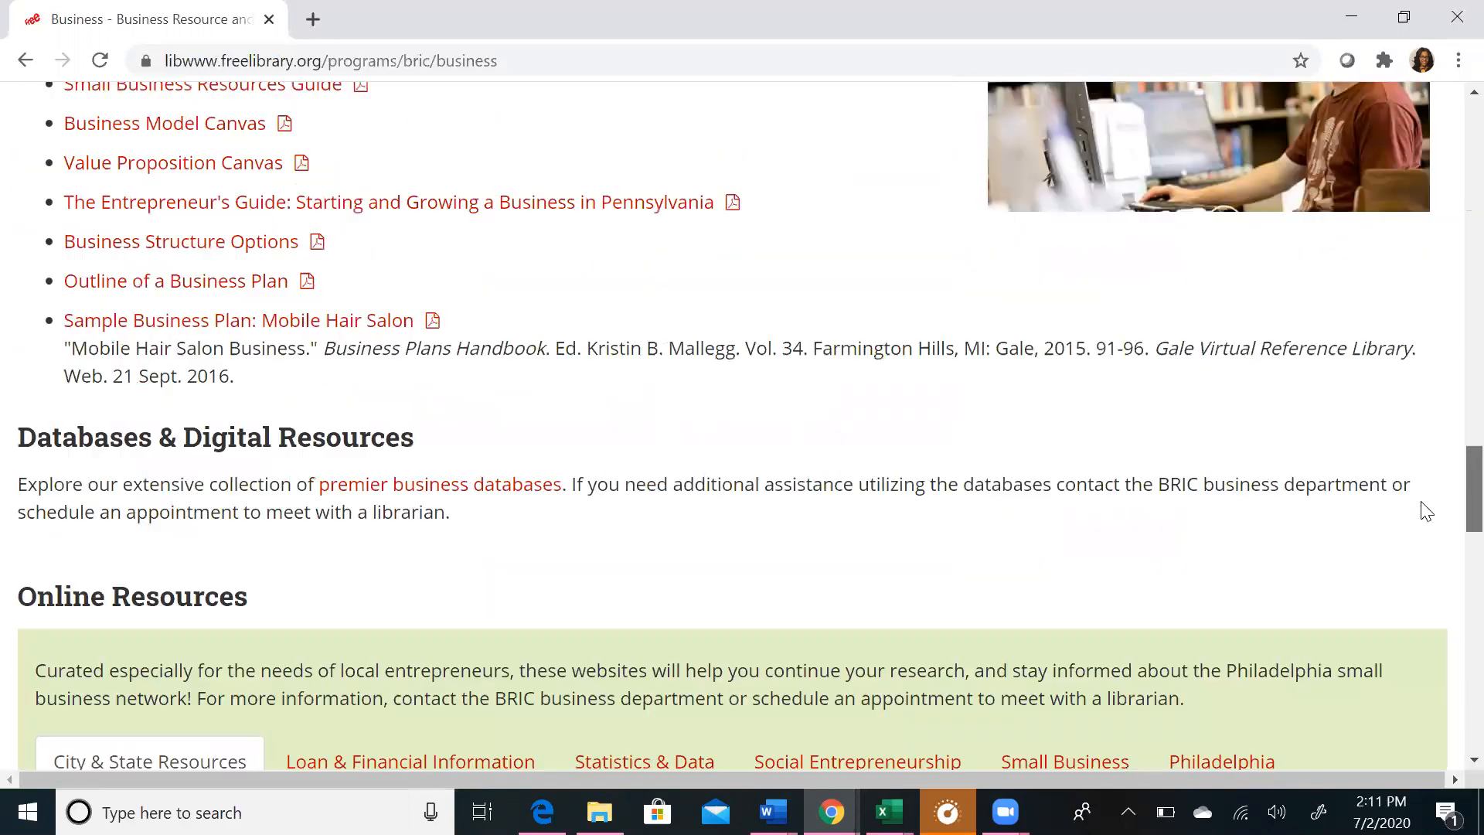
scroll(1426, 508, down, 1)
click(443, 385)
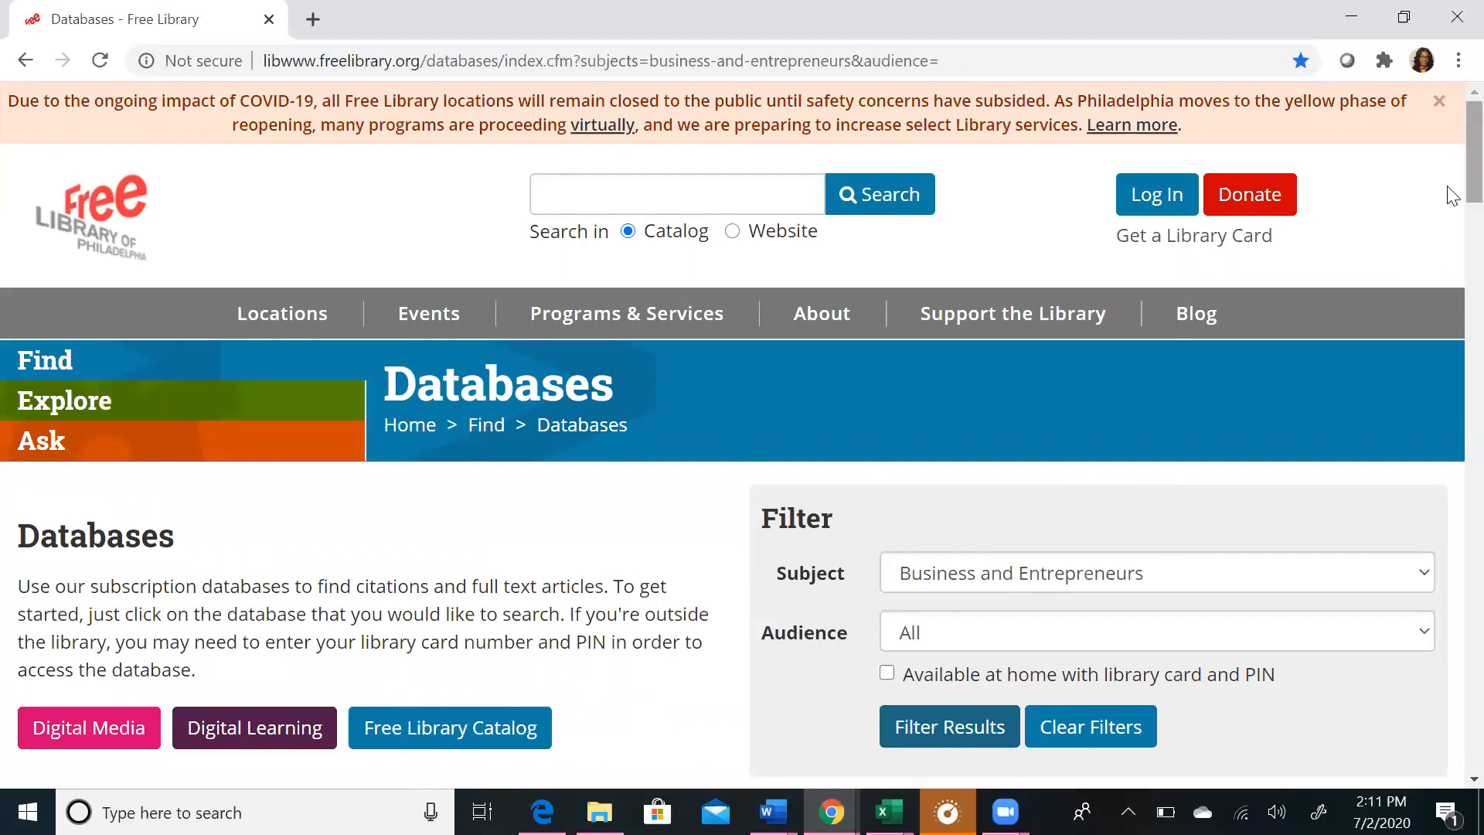
Find Reference USA among the Business and Entrepreneurs databases and open it
scroll(1448, 315, down, 12)
scroll(1453, 369, down, 8)
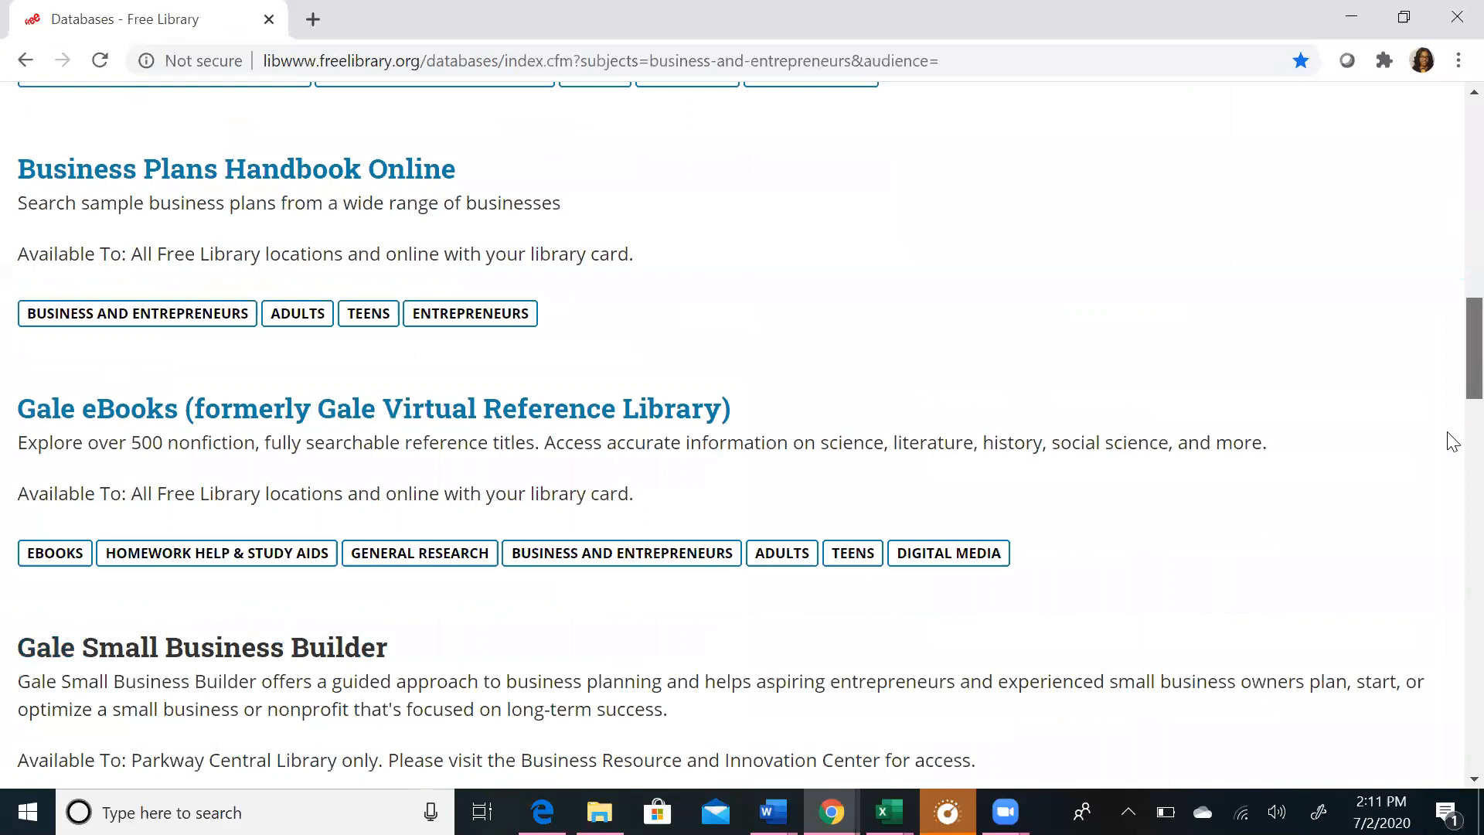
scroll(1451, 506, down, 12)
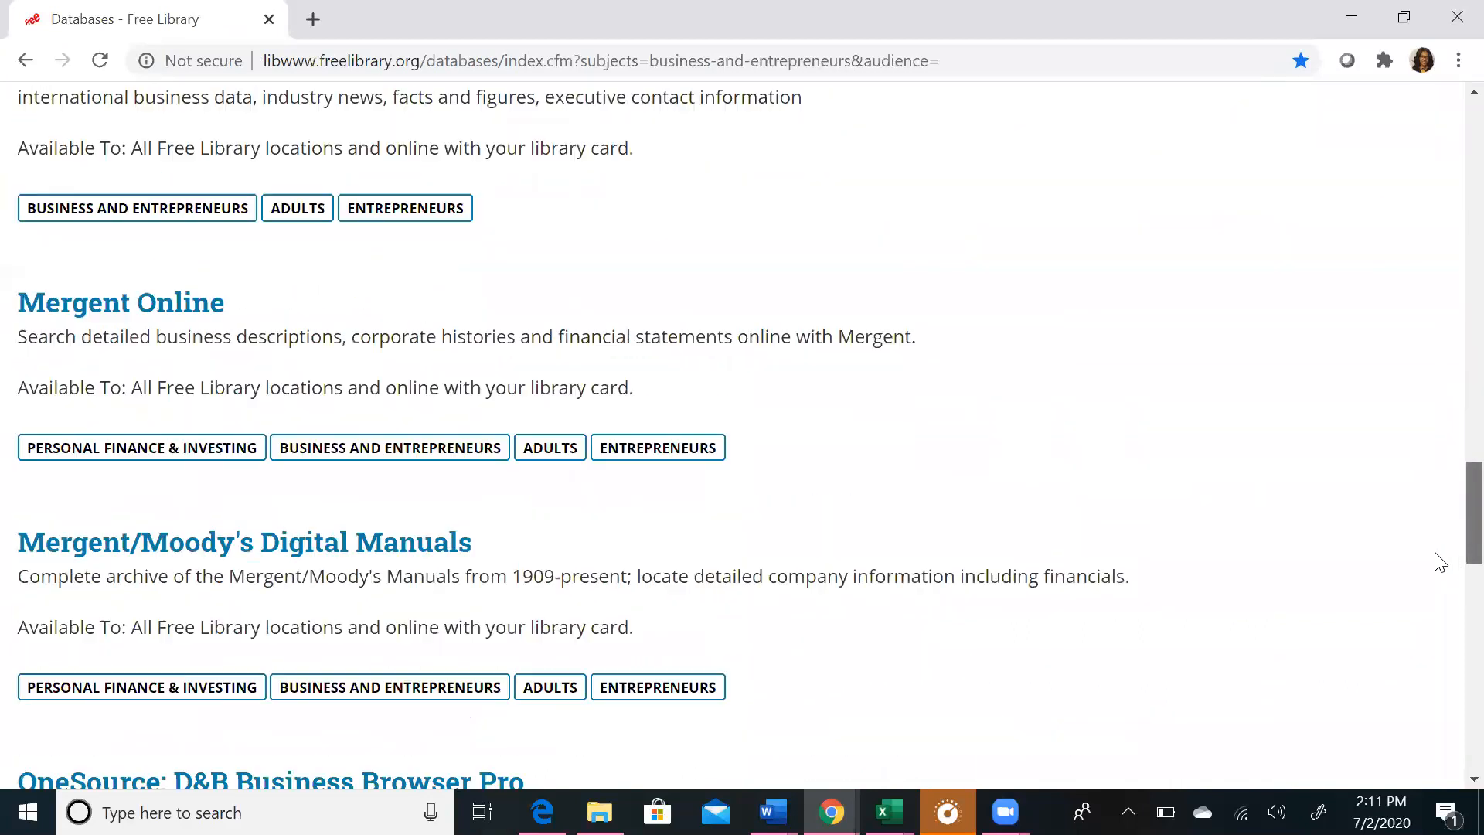
scroll(1422, 618, down, 7)
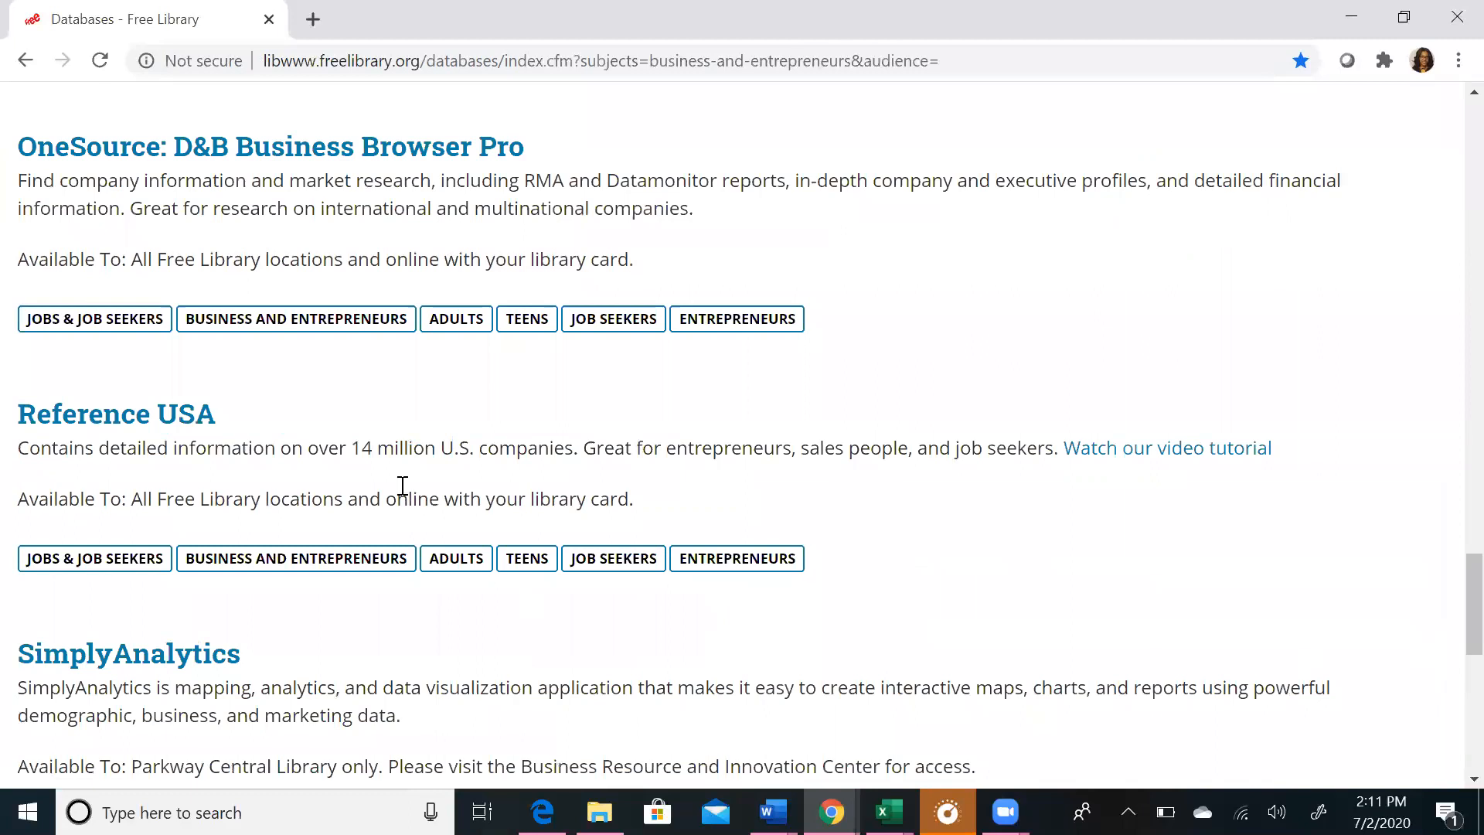
click(122, 417)
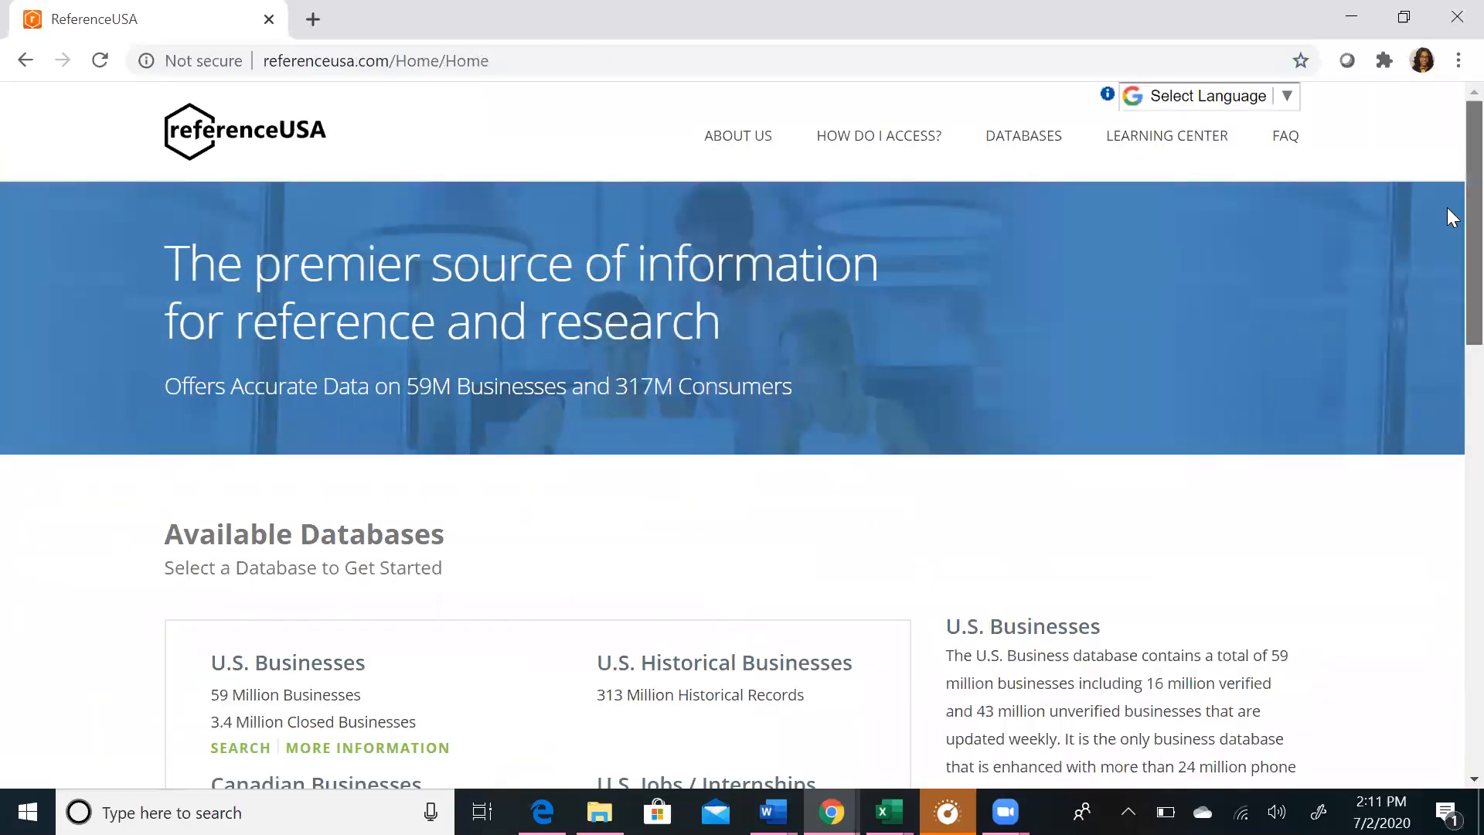
Open the U.S. Consumers / Lifestyles database and switch to its Advanced Search
scroll(1448, 256, down, 1)
scroll(1451, 280, down, 2)
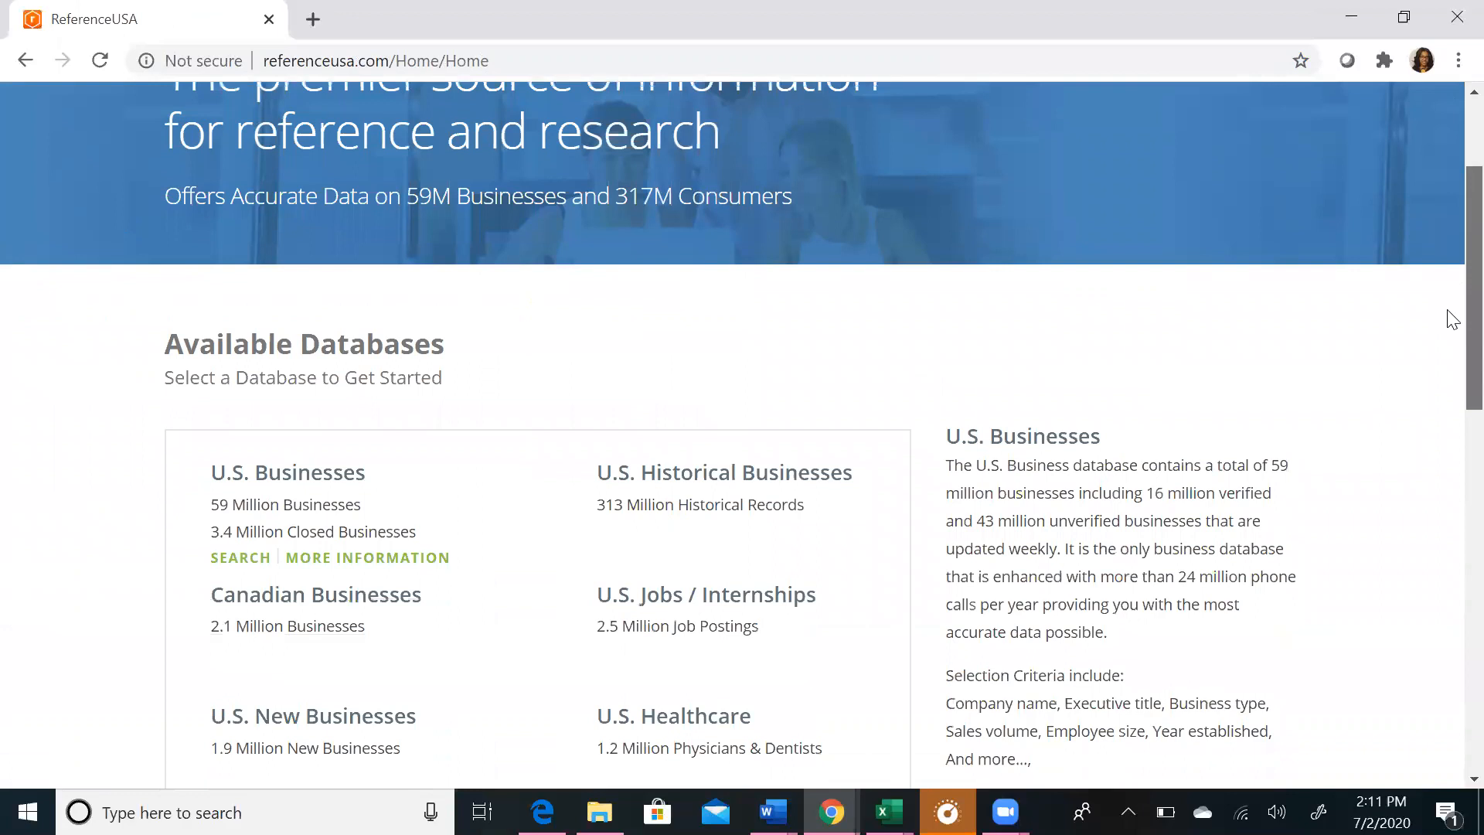
scroll(1450, 317, down, 2)
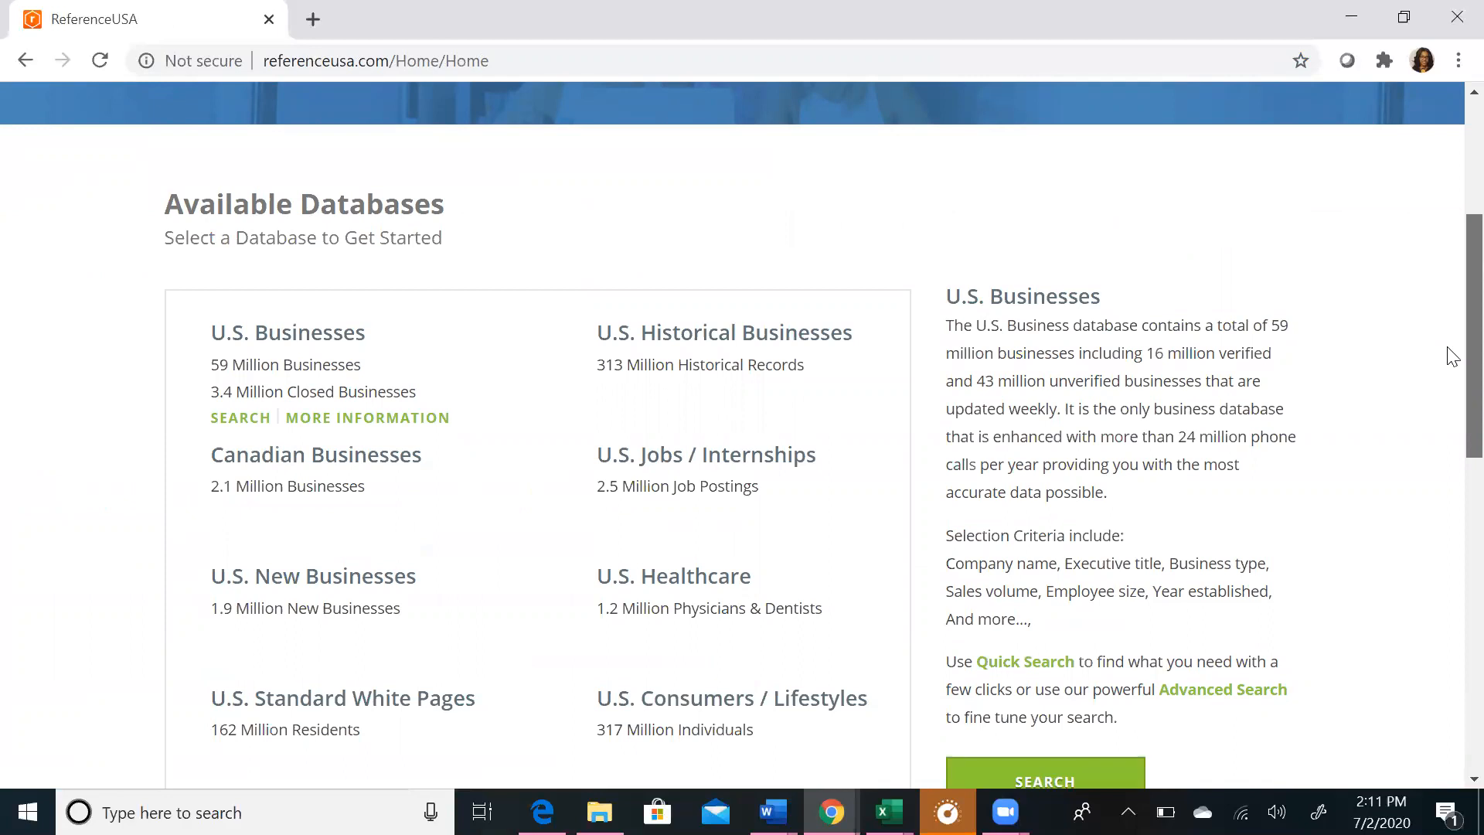
scroll(1451, 357, down, 1)
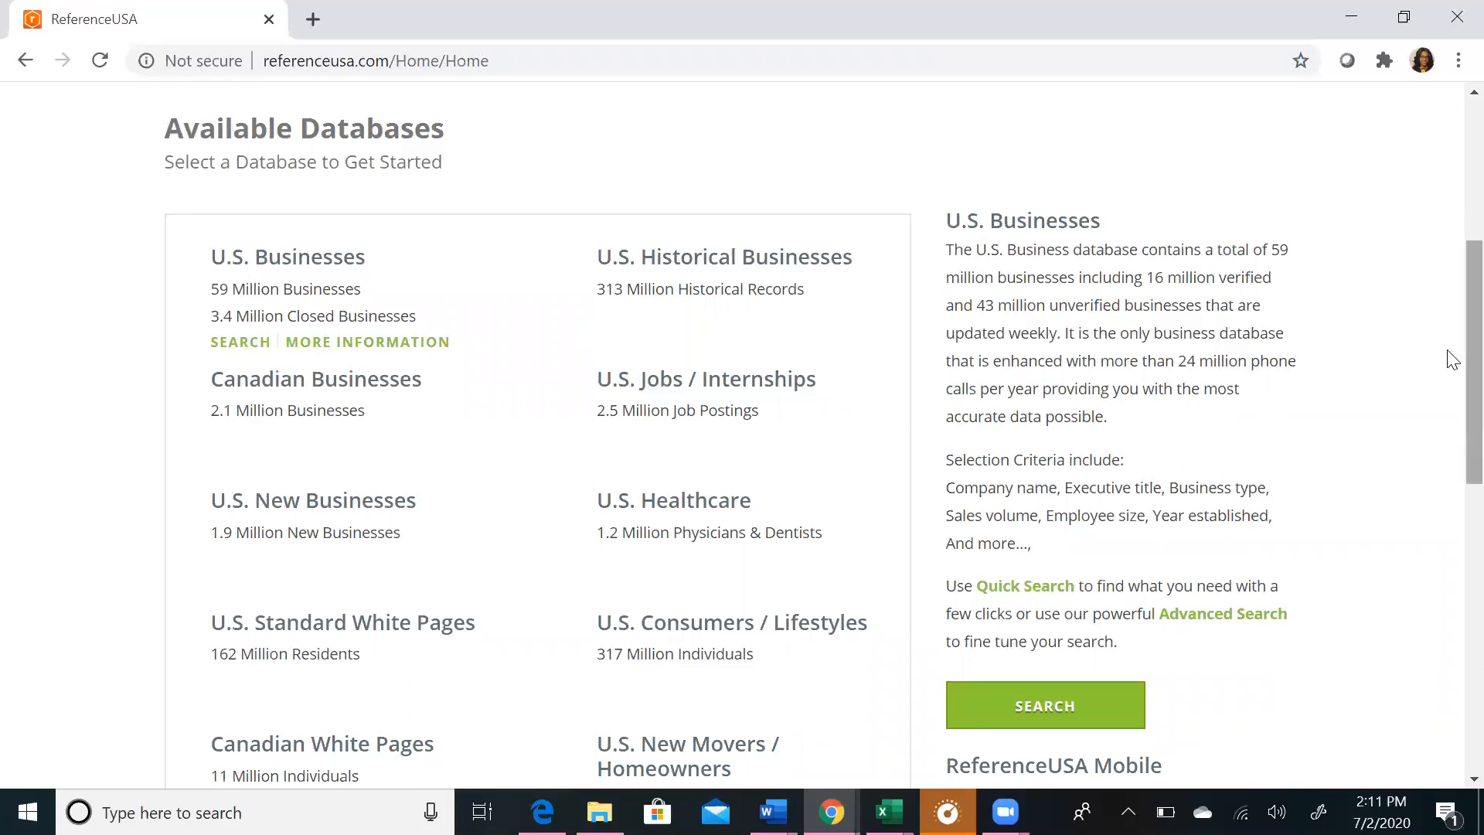
scroll(1452, 357, down, 1)
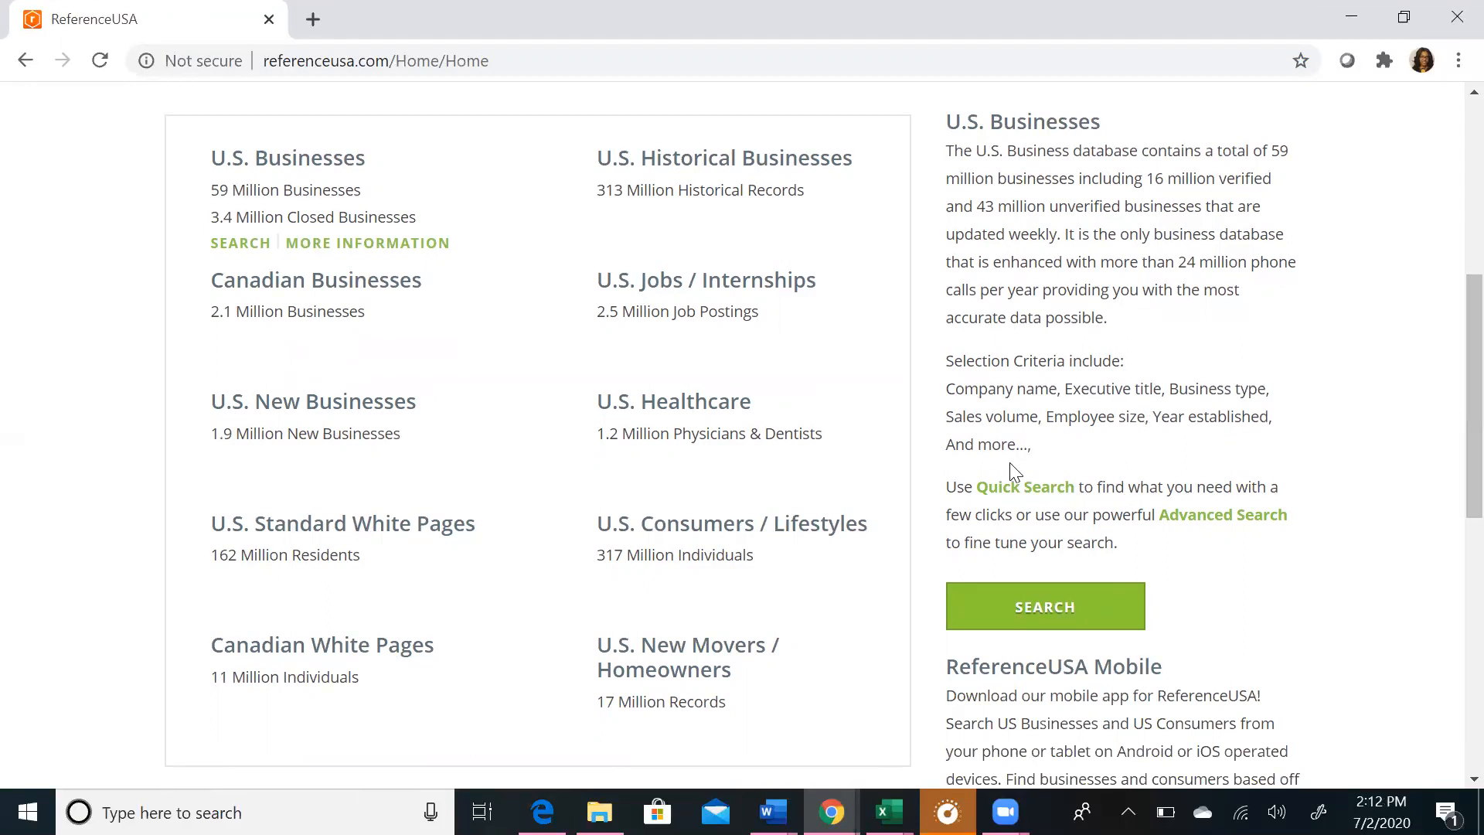
click(770, 531)
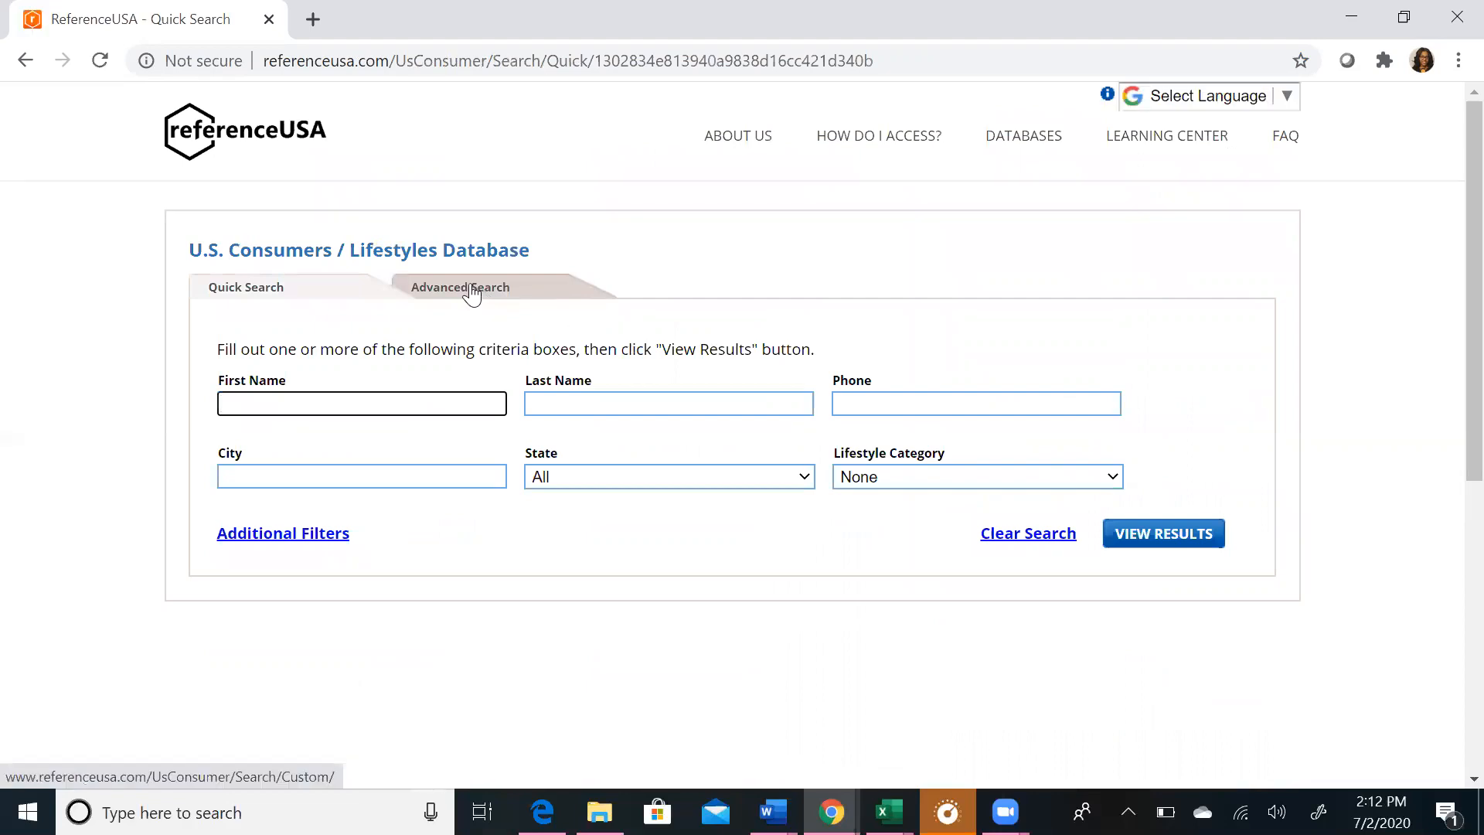
click(472, 293)
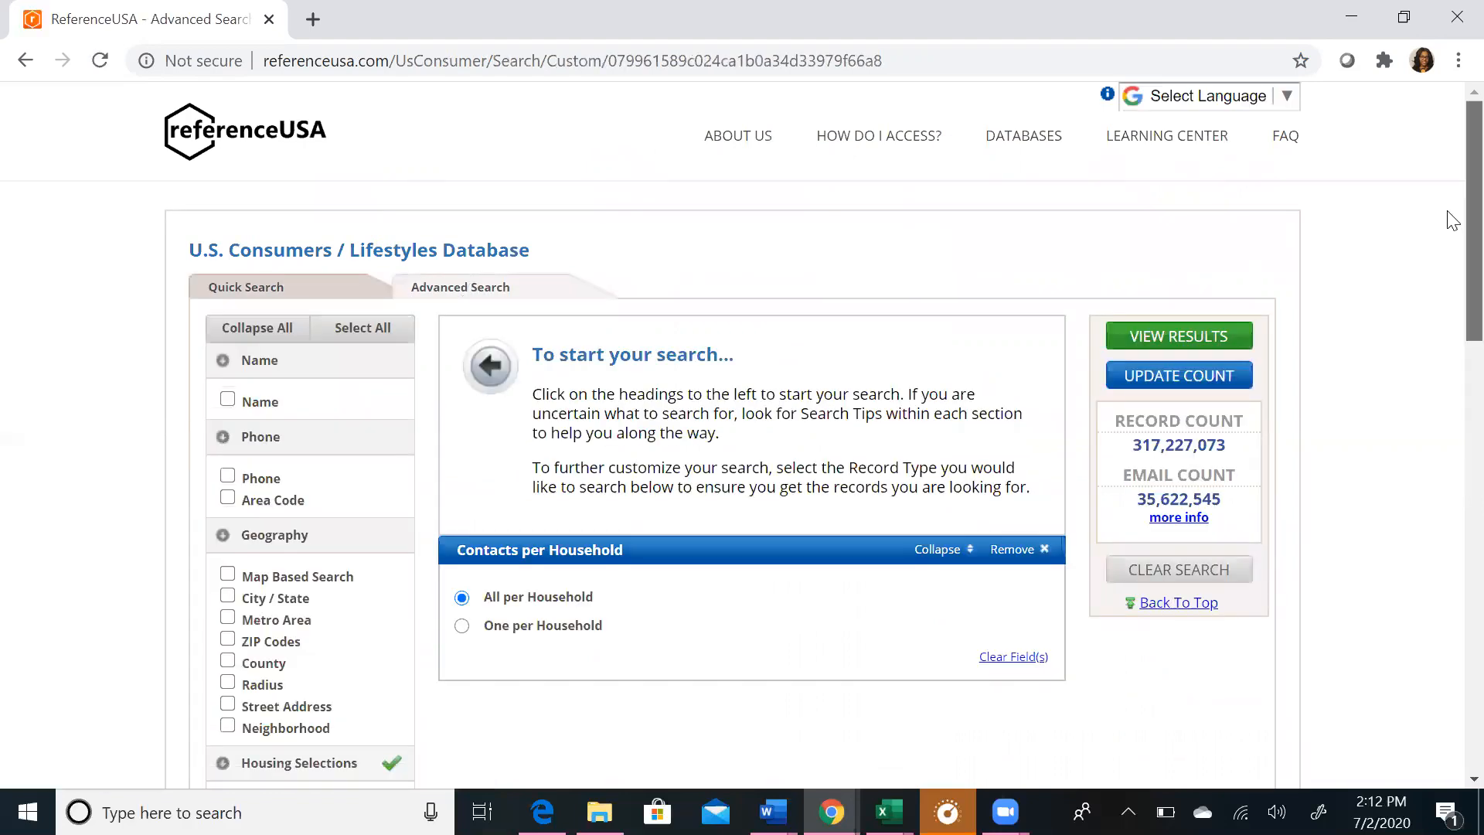
Examine the available search criteria, from name, phone and geography to housing, lifestyles and consumer snapshot
scroll(1452, 245, down, 1)
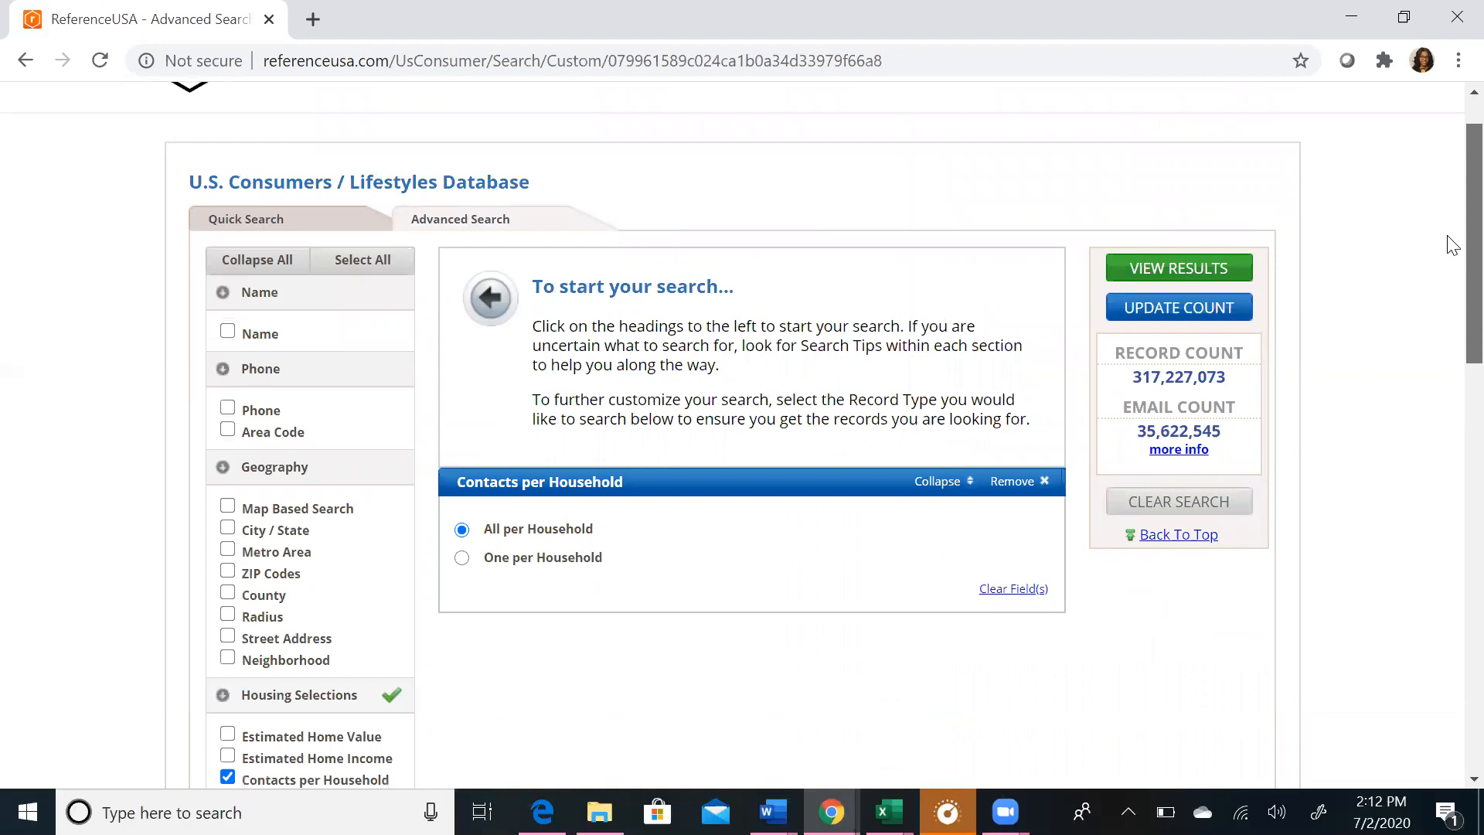
scroll(1452, 245, down, 1)
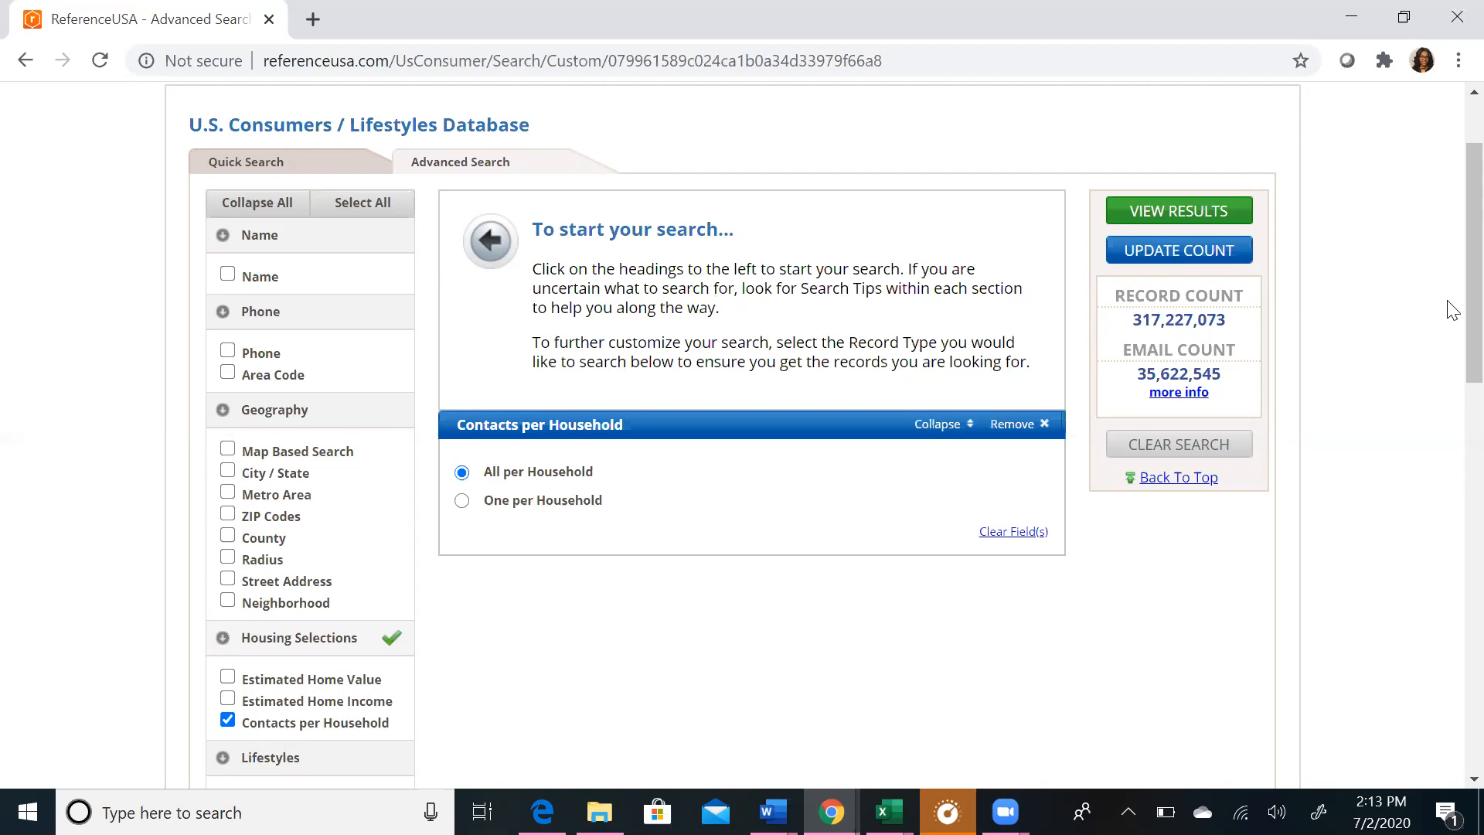
scroll(1451, 323, down, 2)
scroll(1450, 325, down, 3)
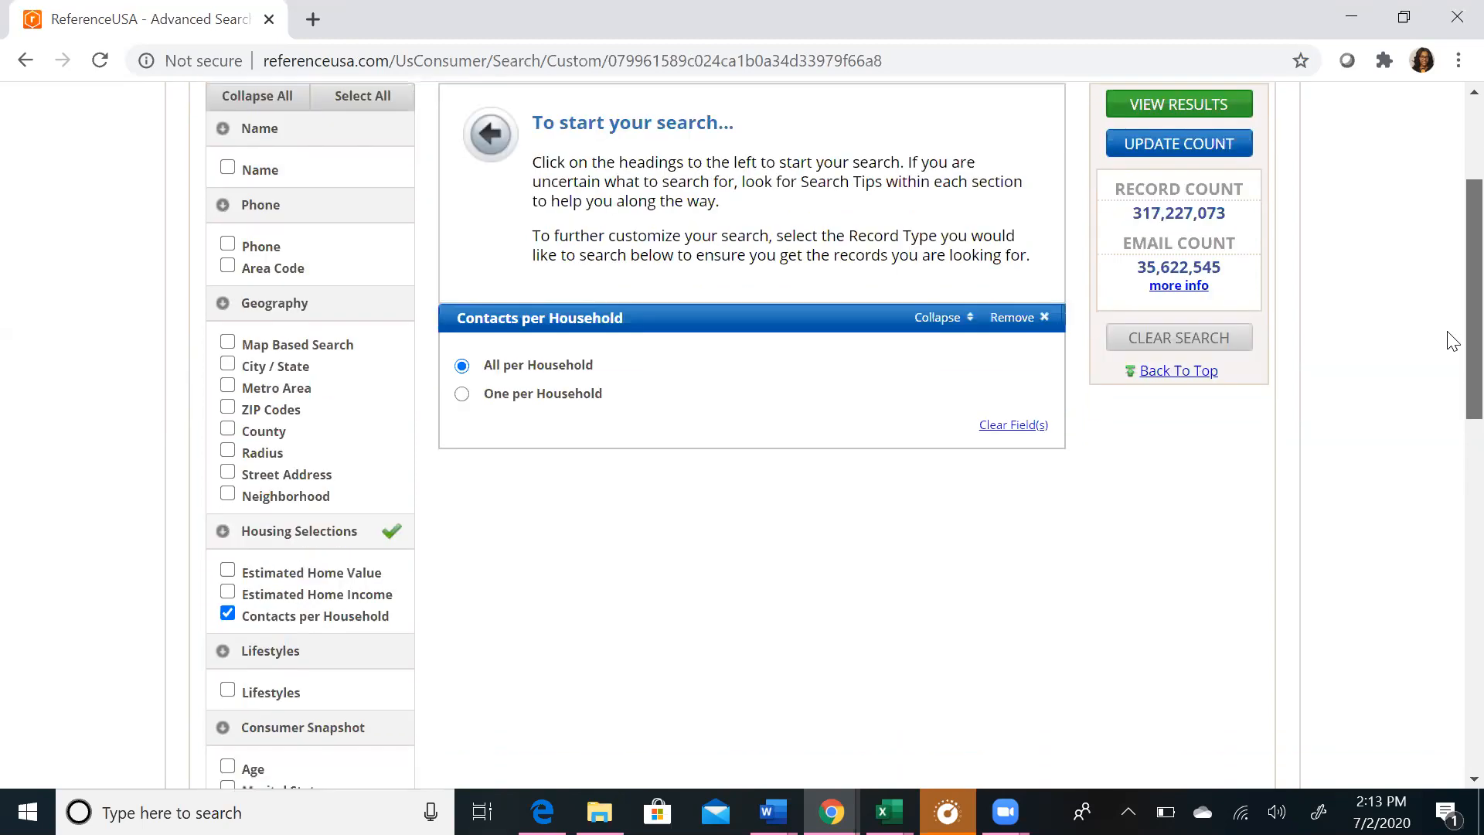
scroll(1451, 371, down, 2)
scroll(1446, 432, down, 3)
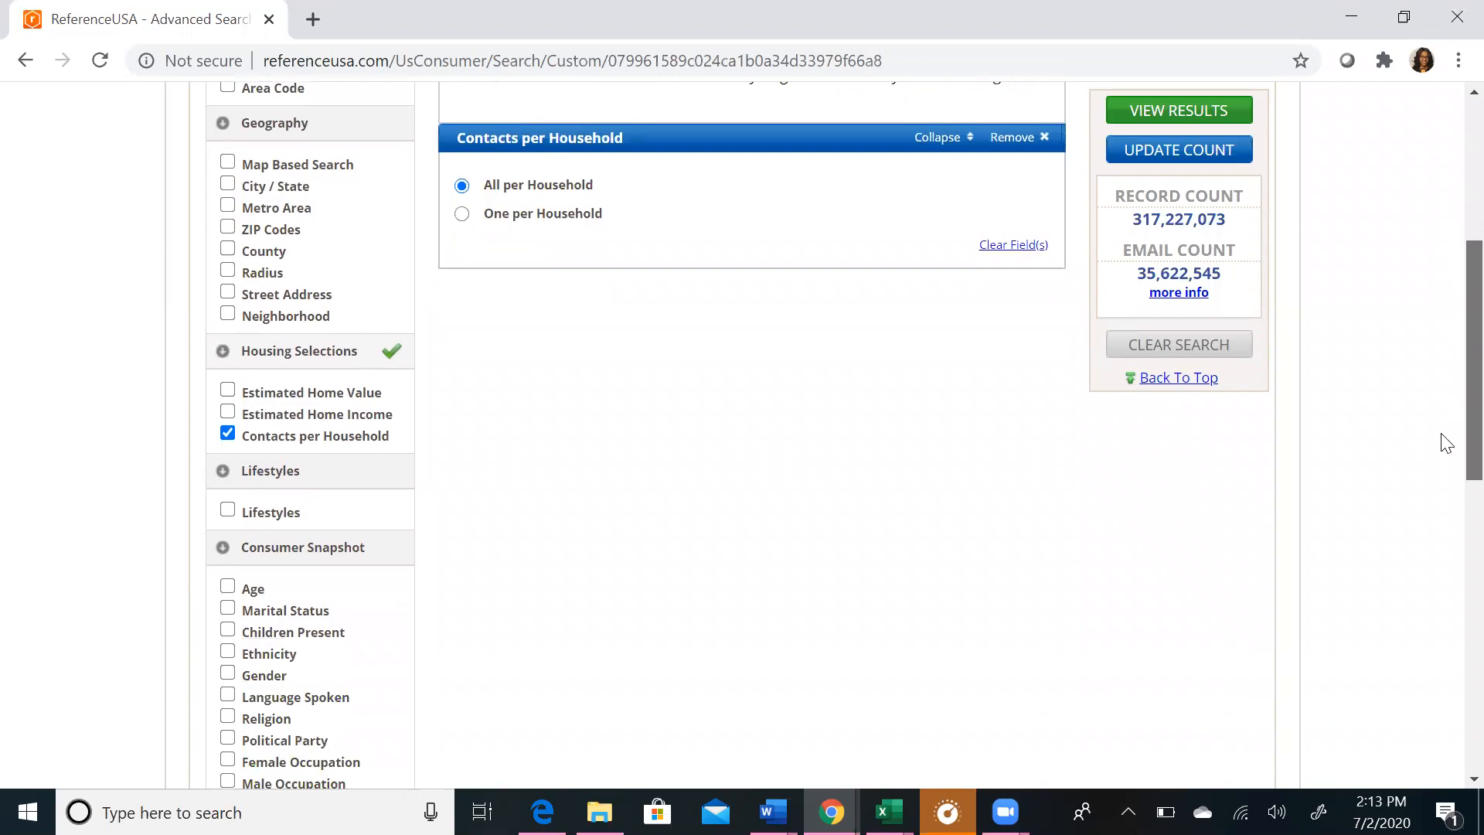
scroll(1439, 415, up, 1)
scroll(1441, 402, up, 2)
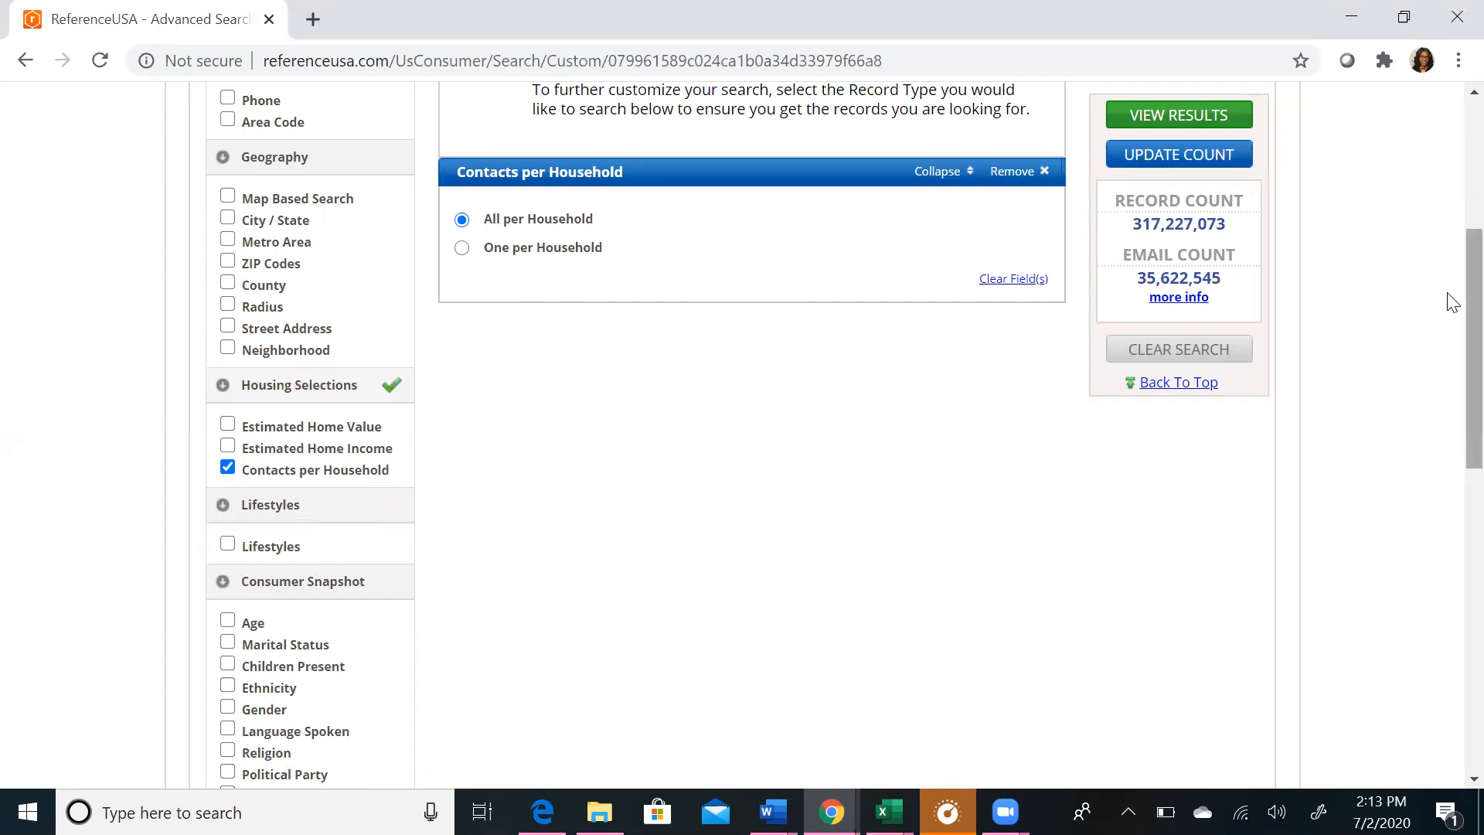
Add a City / State criterion, search for "philadelphia", select Philadelphia, PA, and update the record count
drag(1453, 301, 1453, 262)
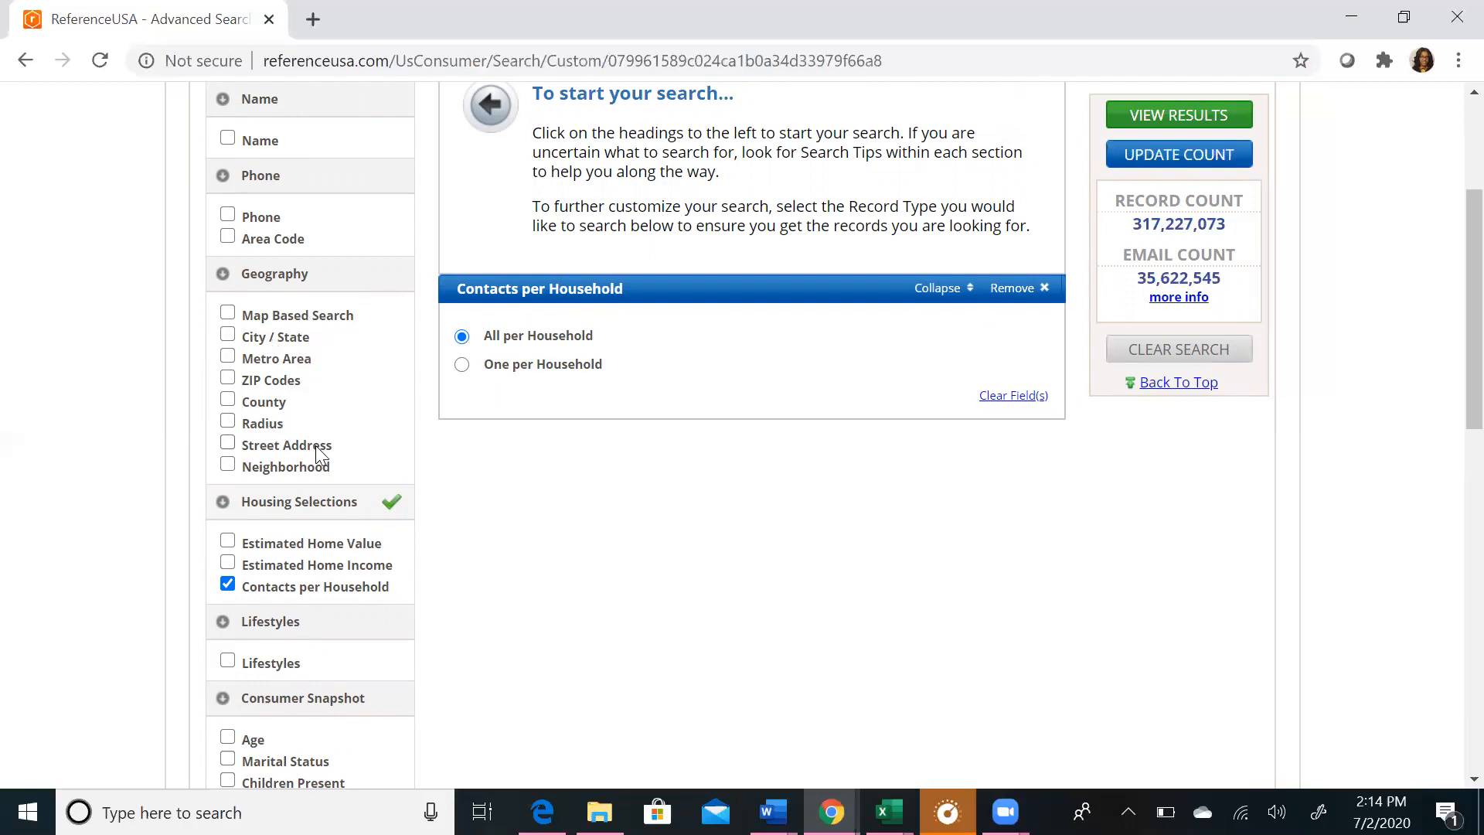
click(226, 333)
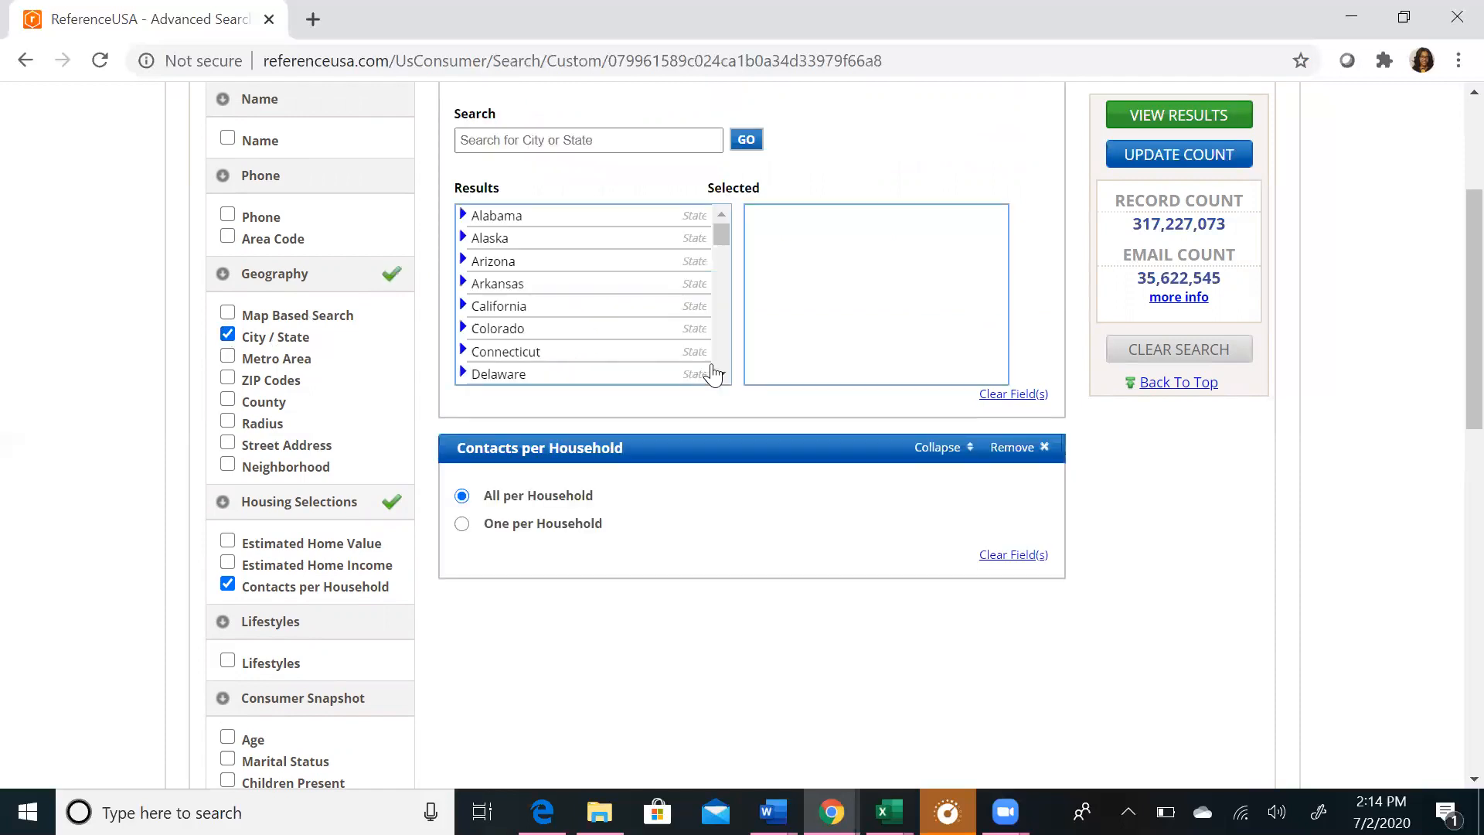
click(630, 140)
text(philadelphia)
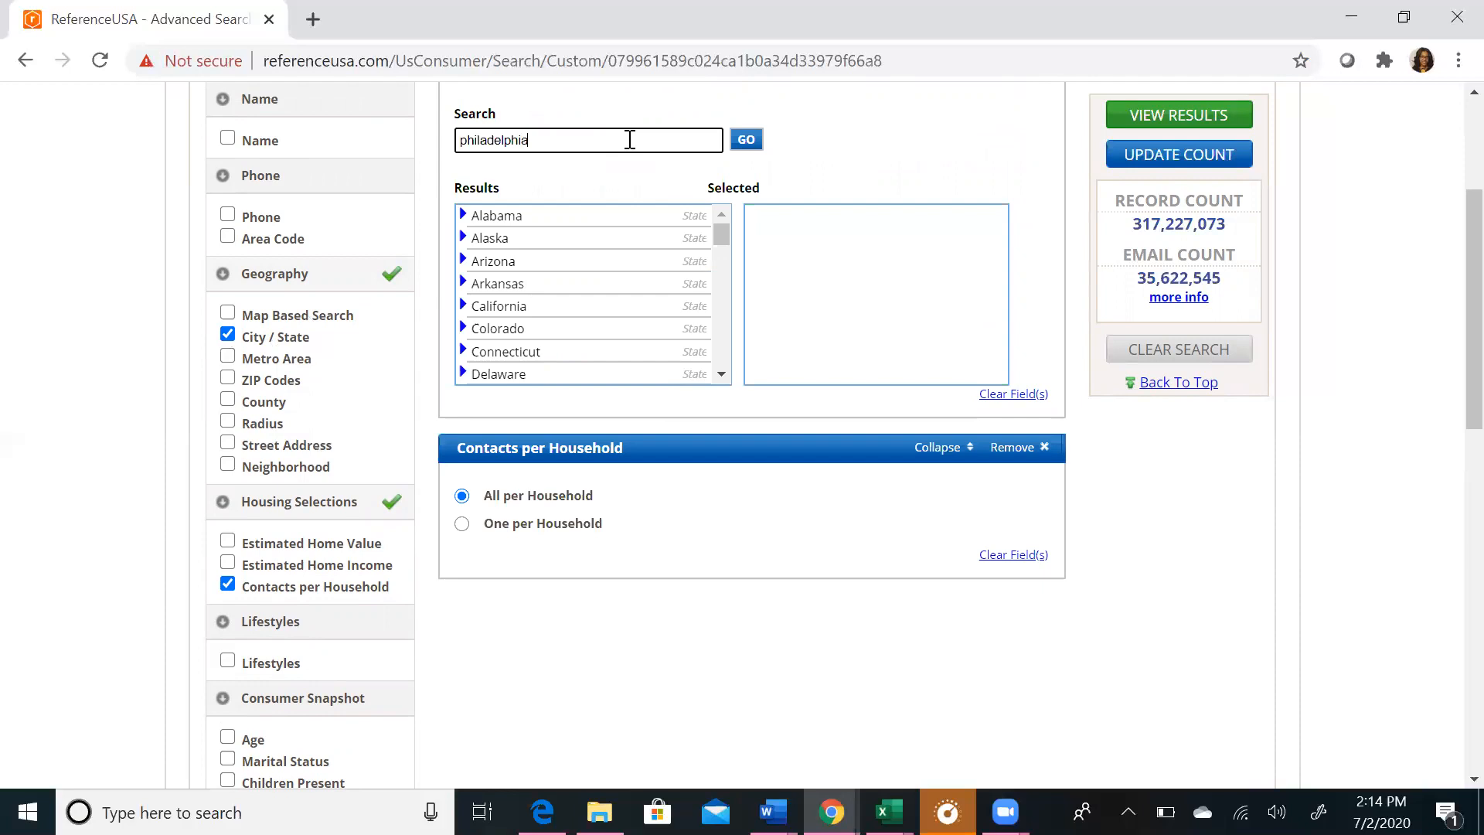
click(740, 145)
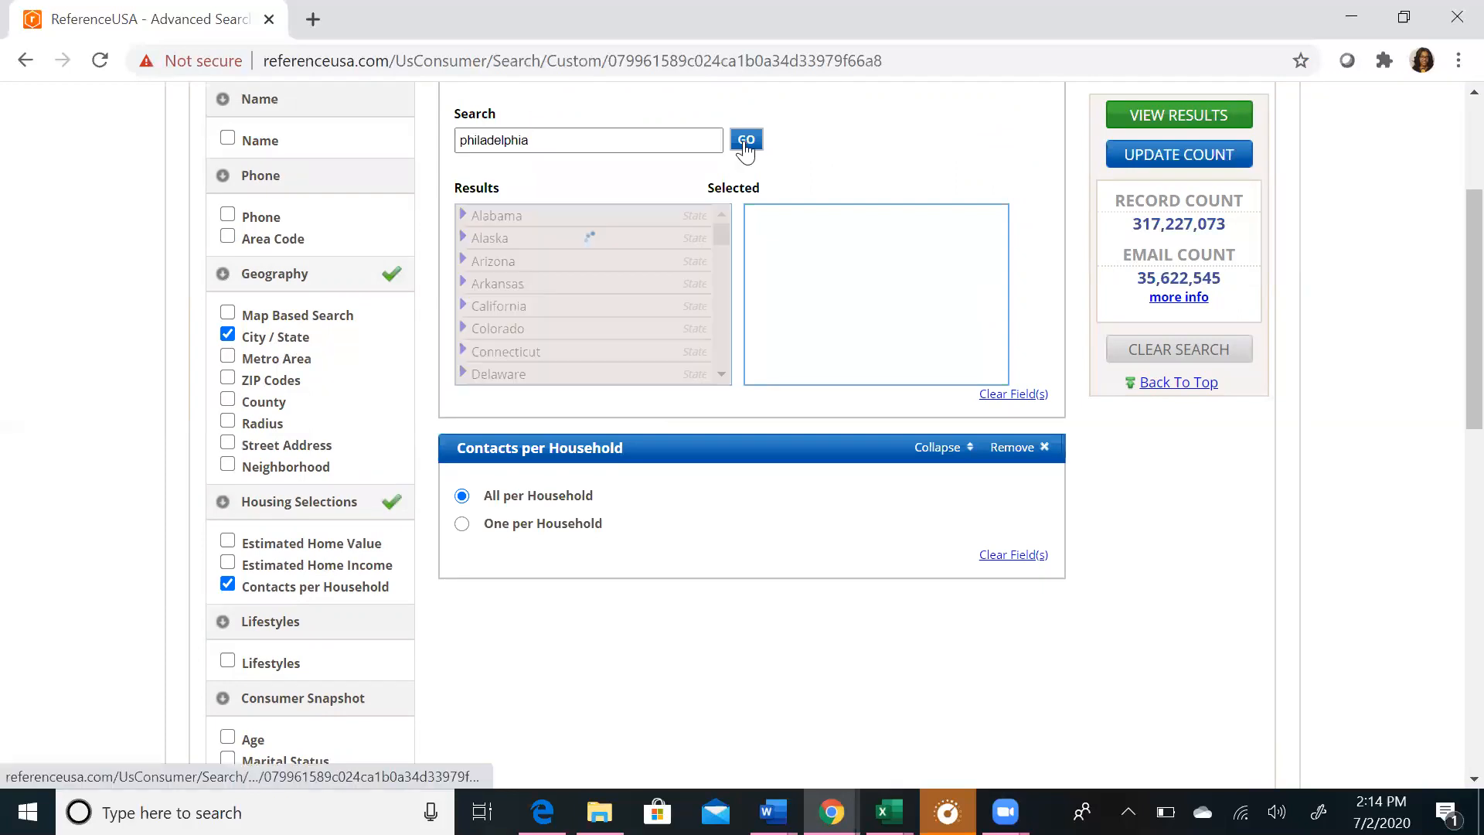
click(536, 292)
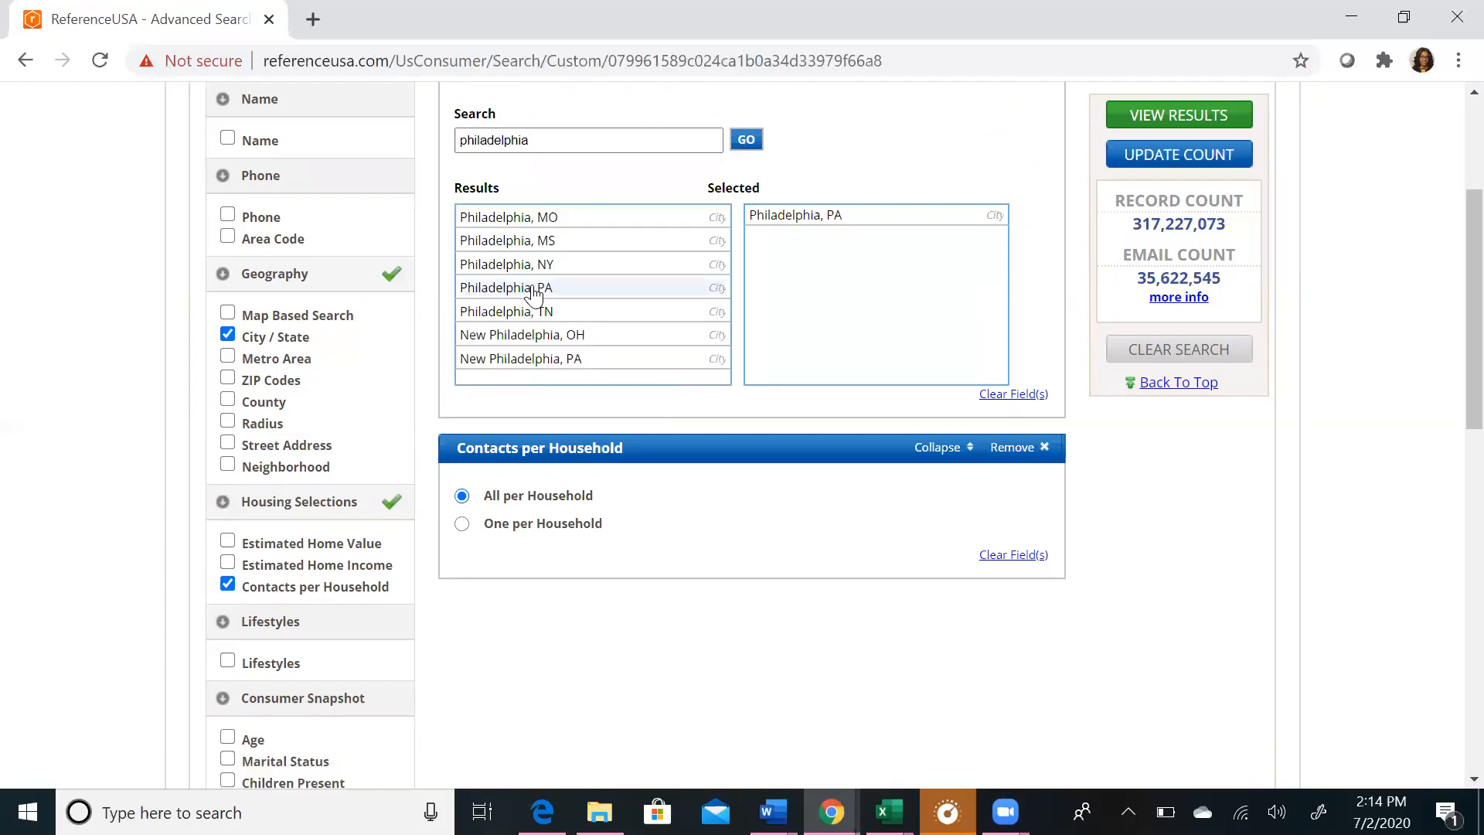
click(1135, 157)
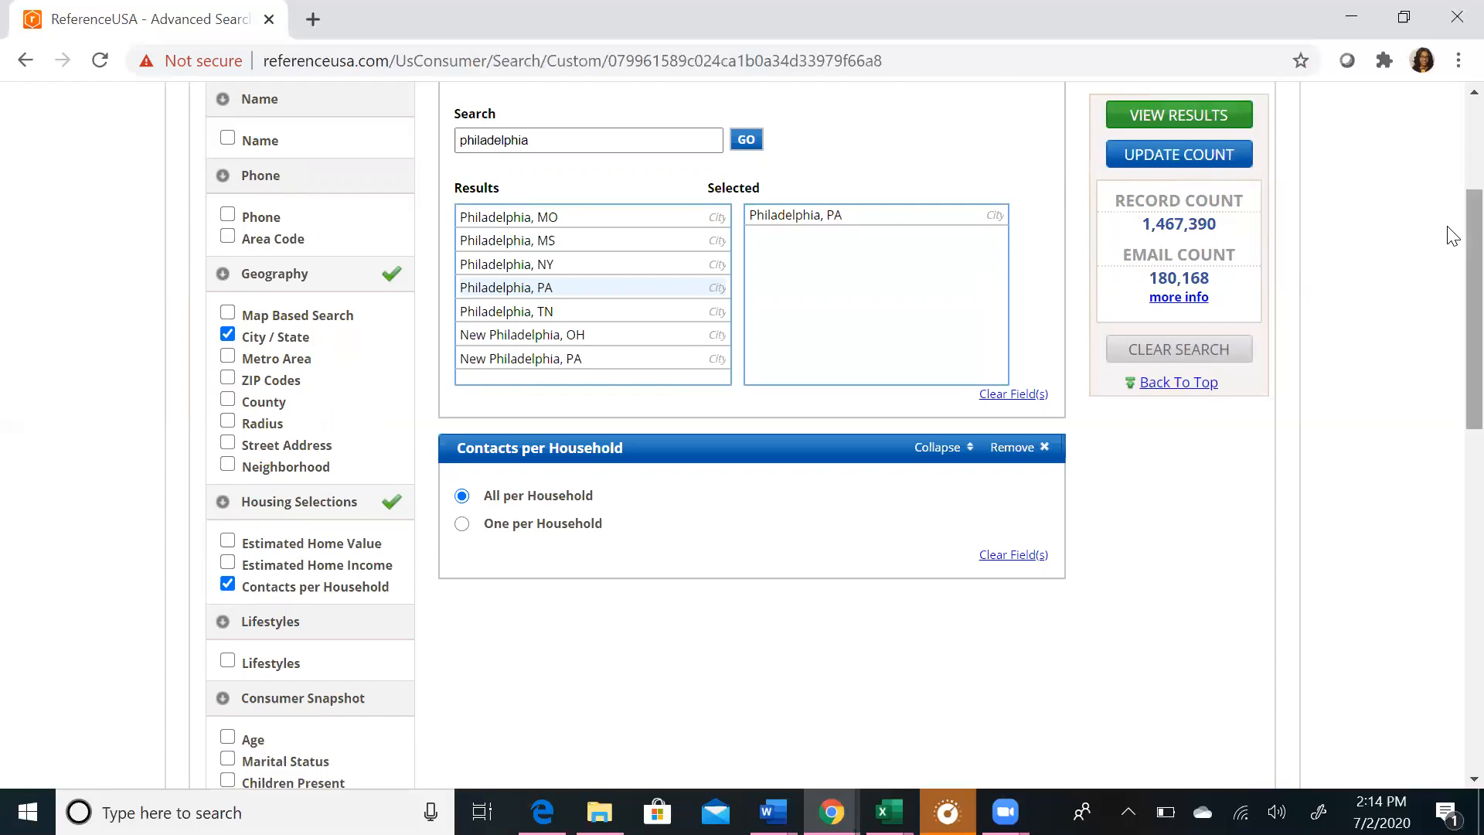
Add Estimated Home Income with ranges $70,000 - $79,999, $80,000 - $89,999 and $90,000 - $99,999, and update the record count
scroll(1452, 240, down, 1)
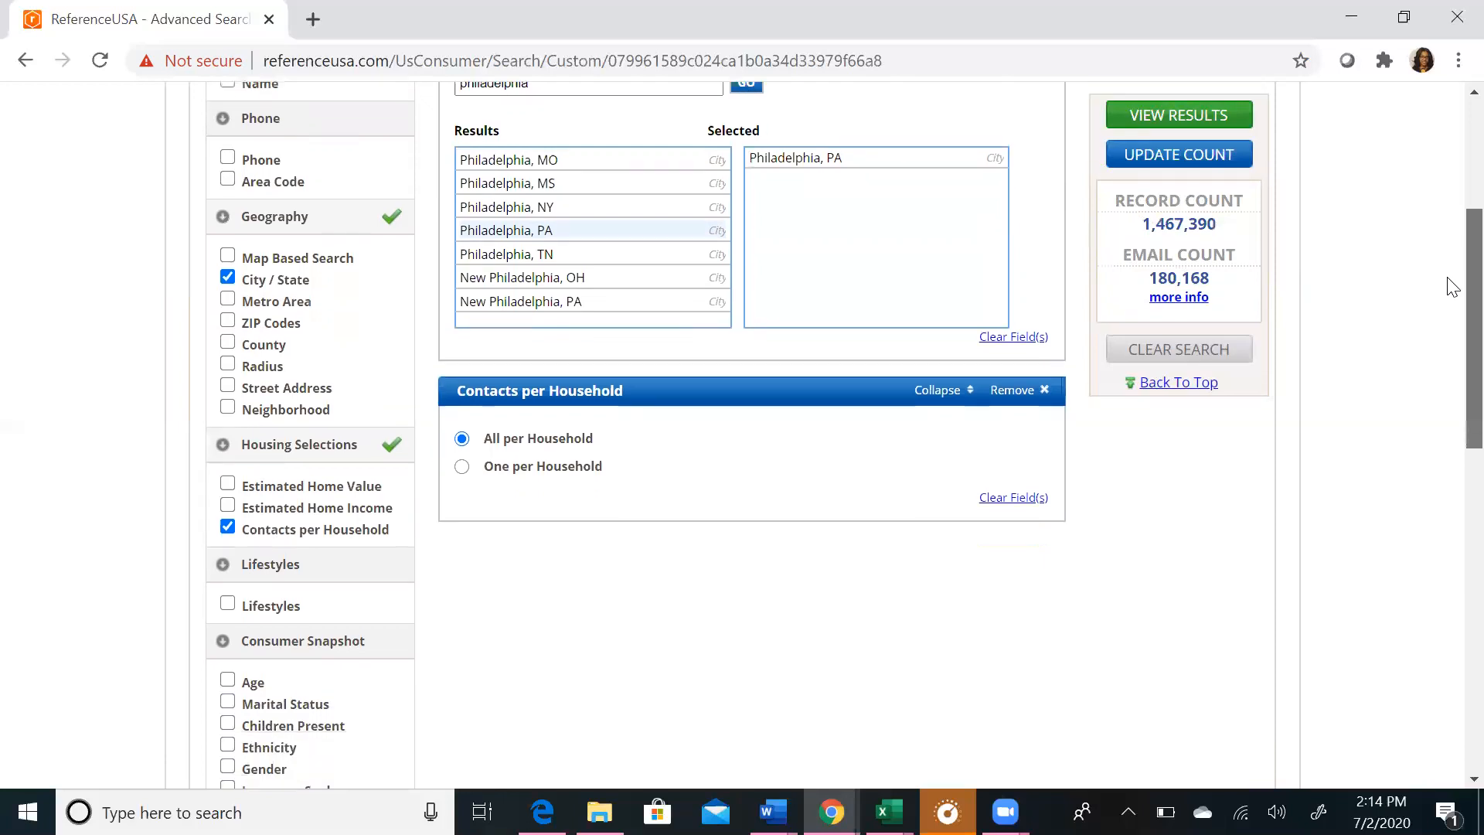
scroll(1452, 286, down, 2)
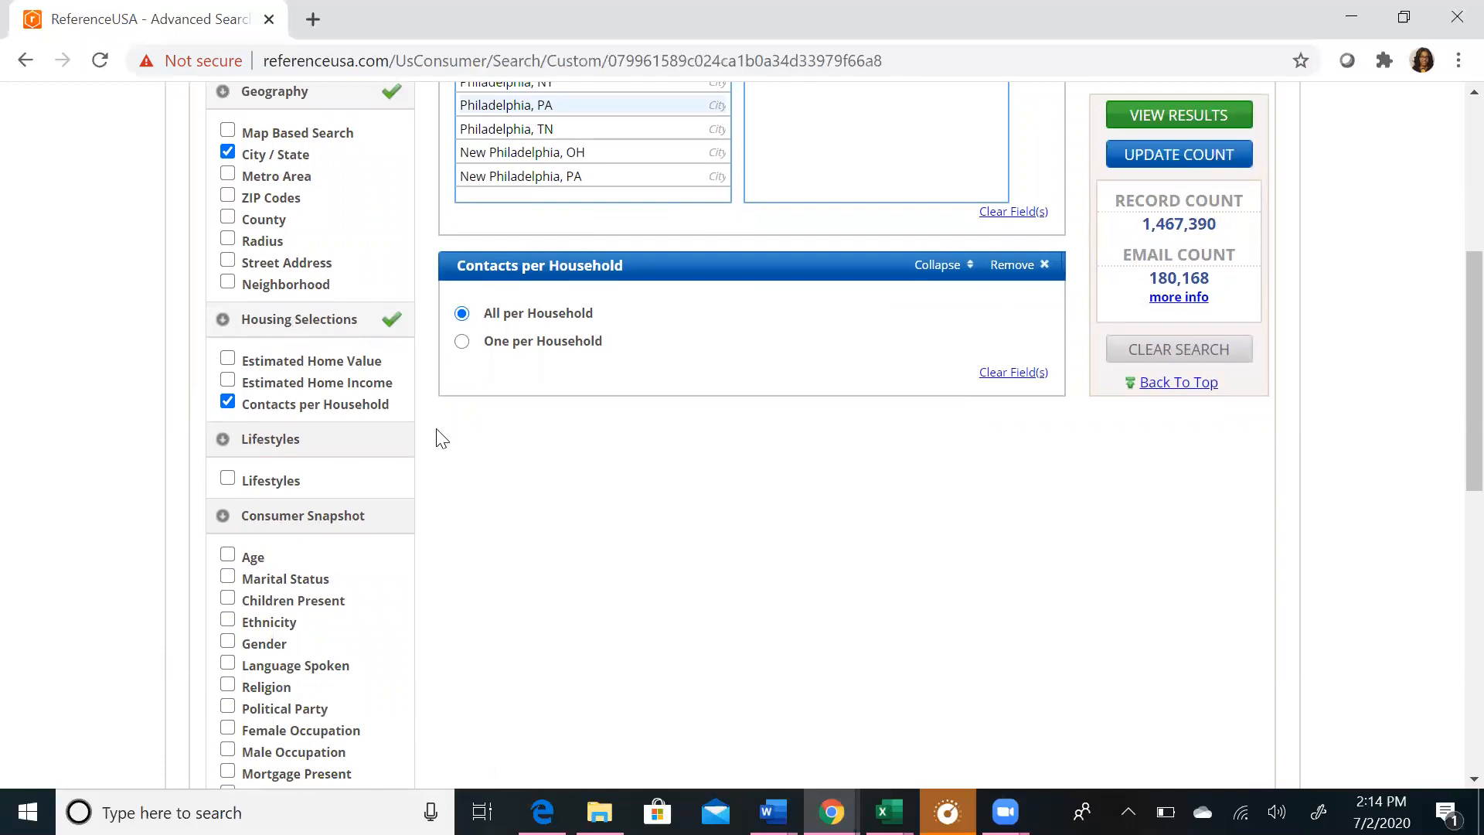
click(228, 380)
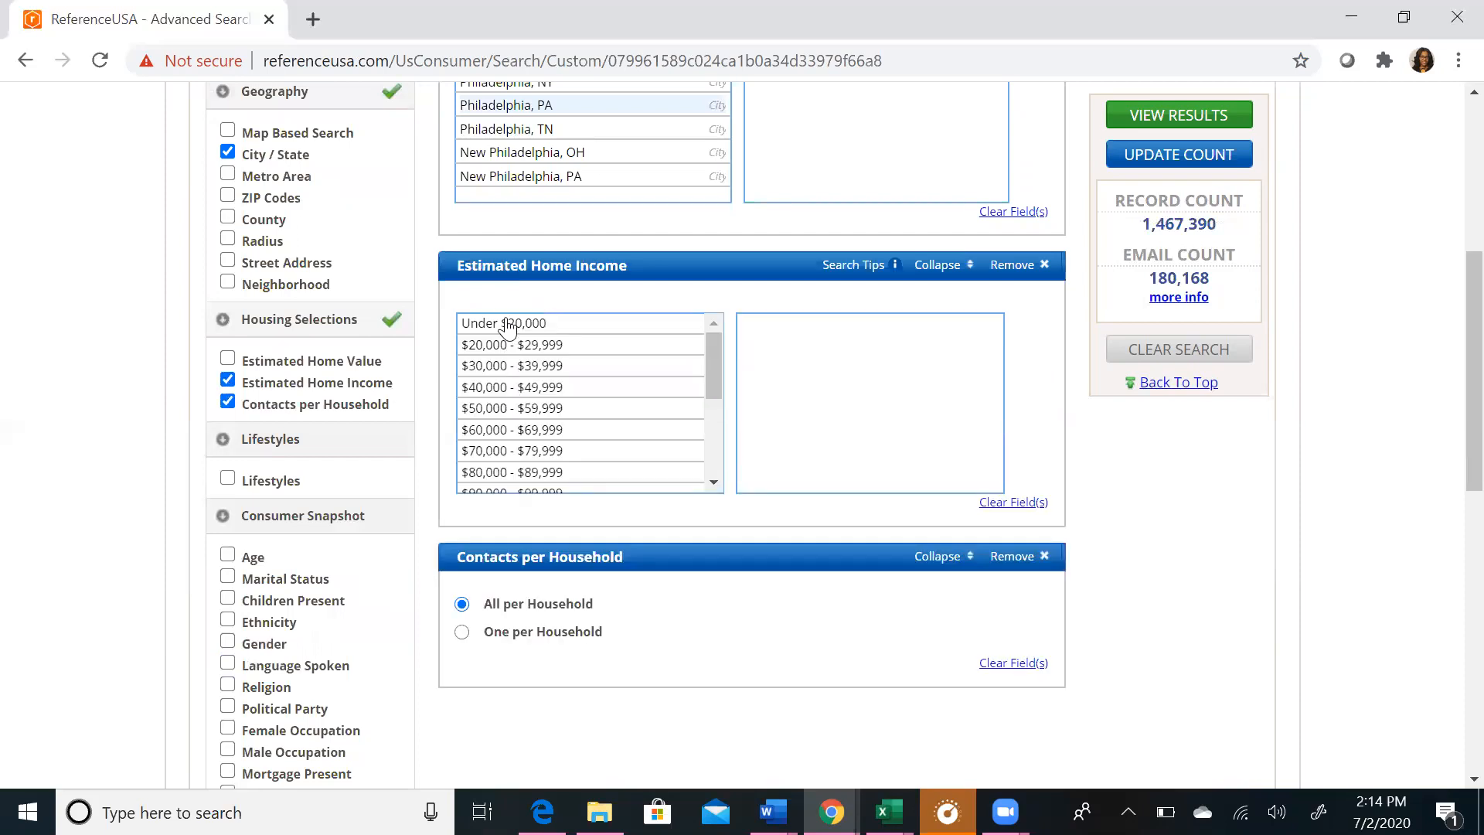
click(482, 452)
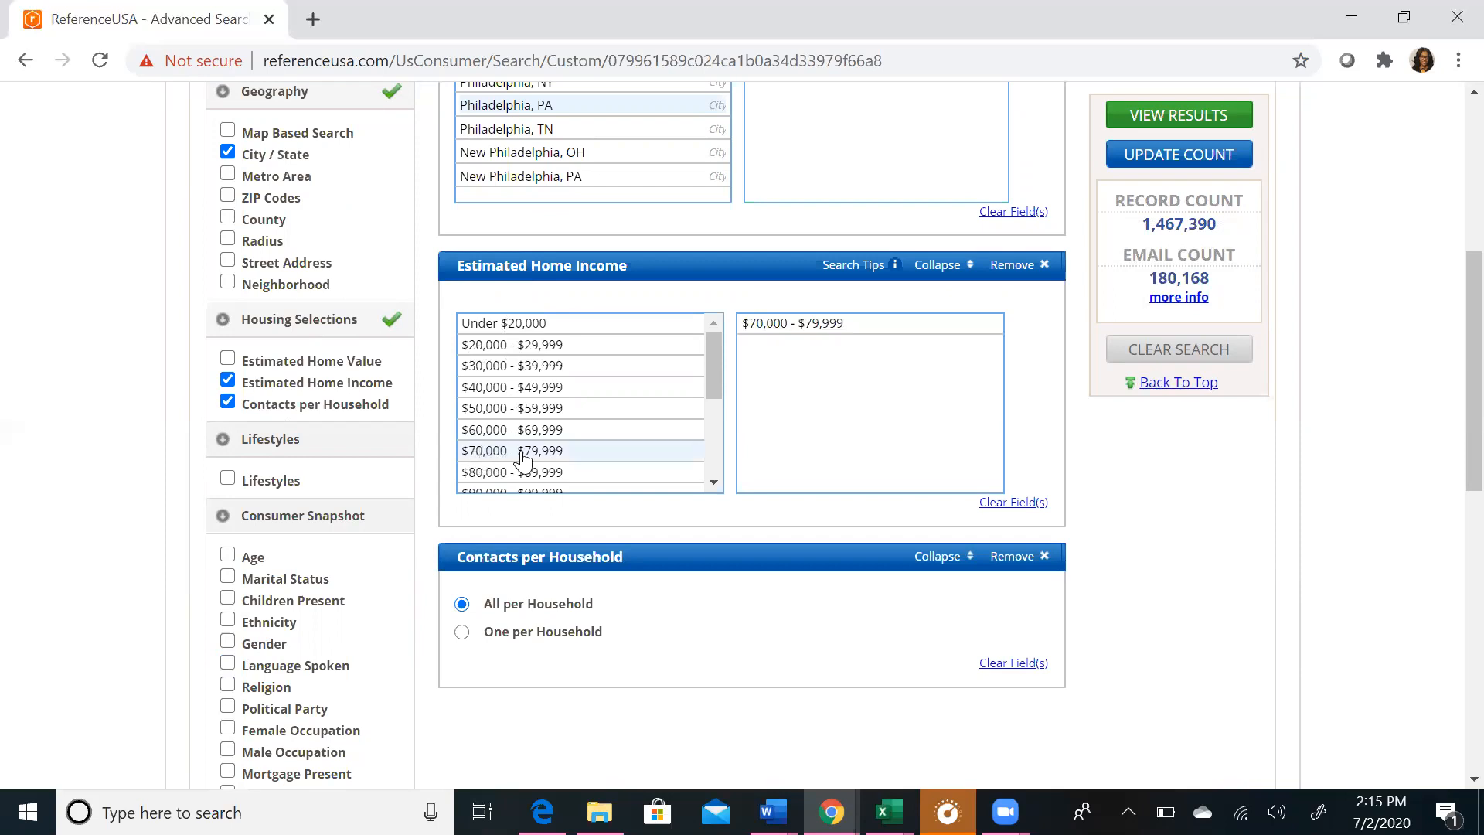
click(488, 473)
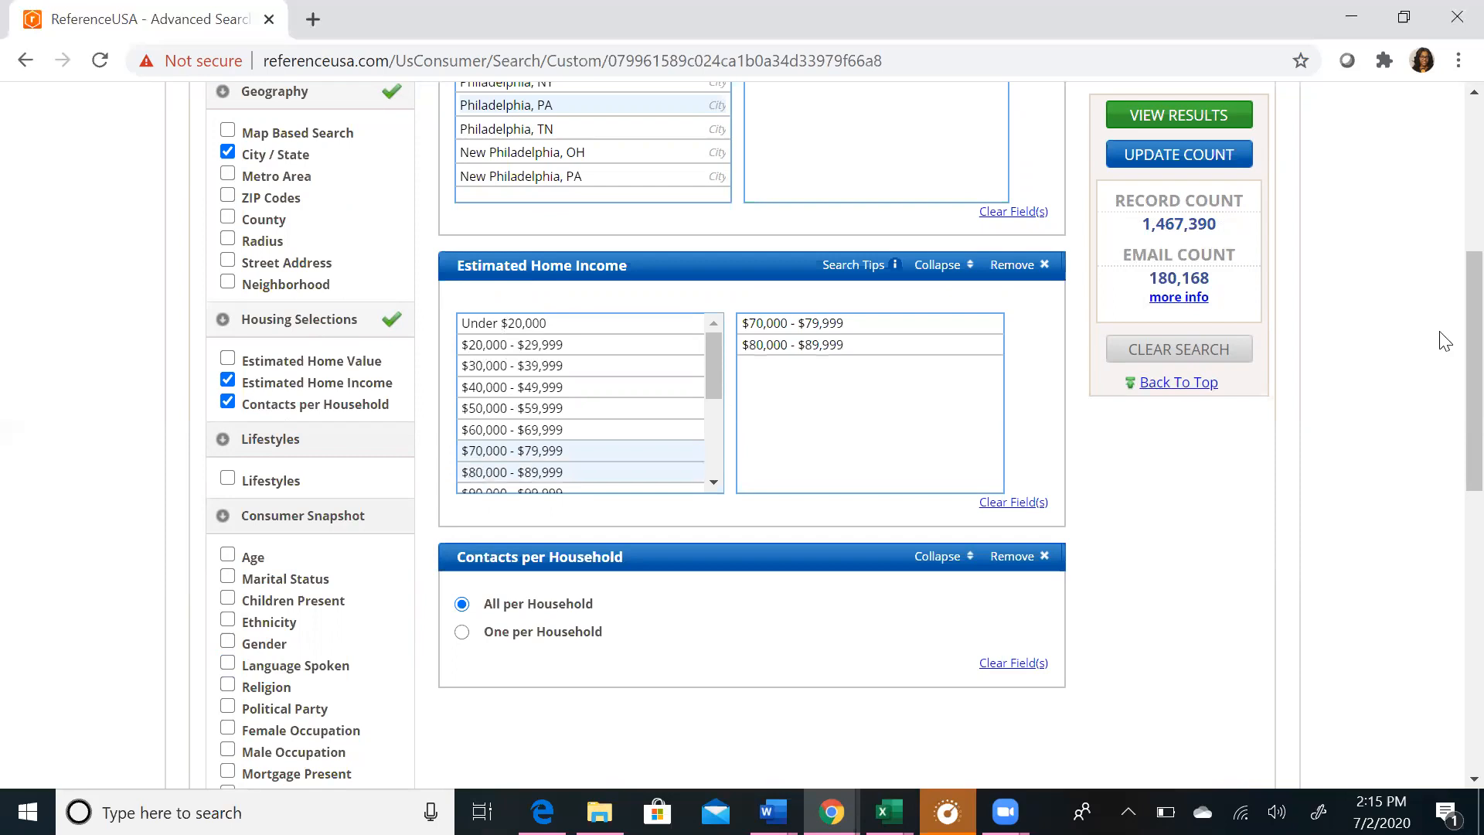
scroll(1449, 358, down, 1)
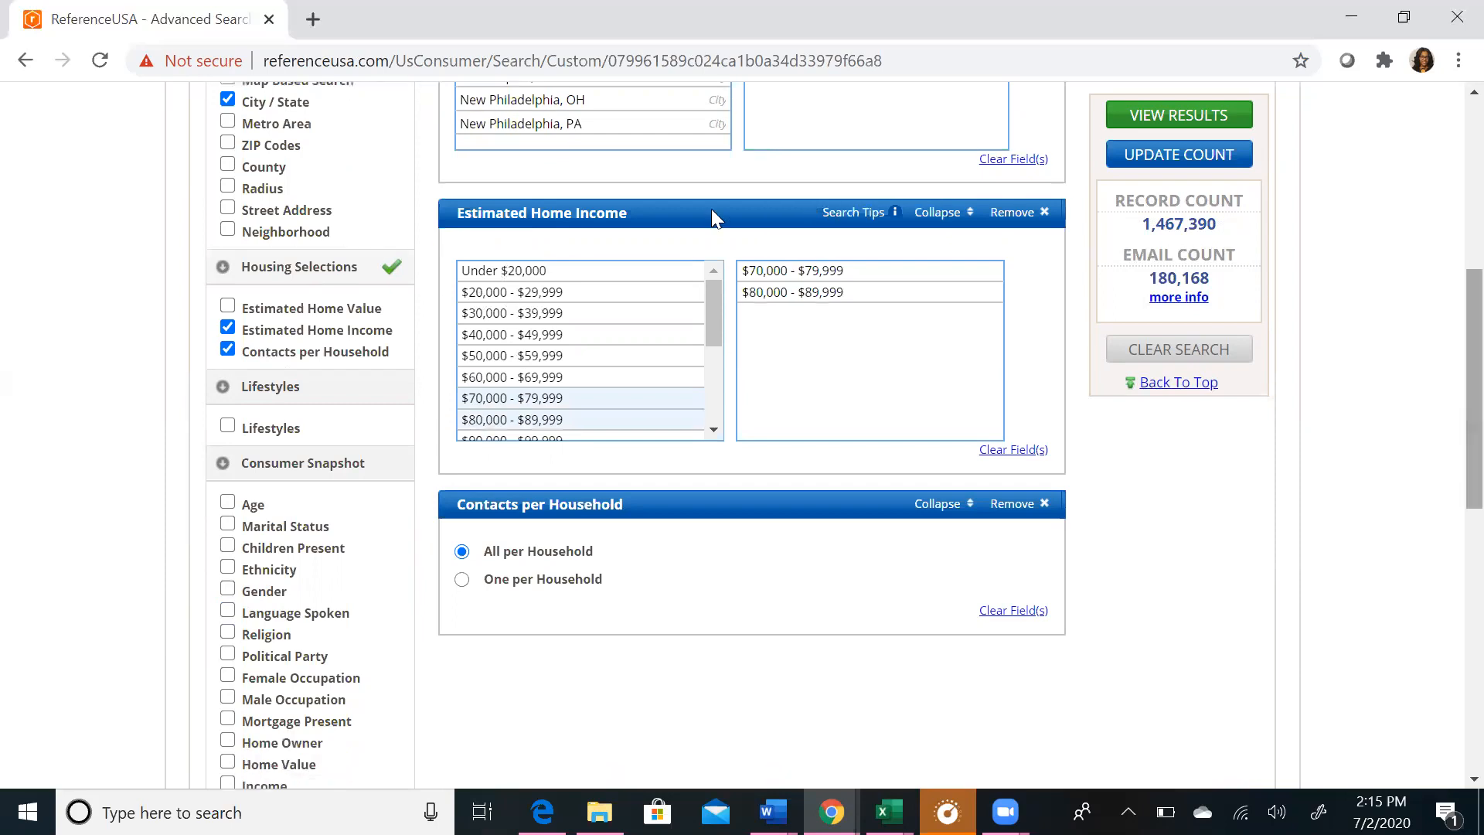
drag(711, 302, 712, 330)
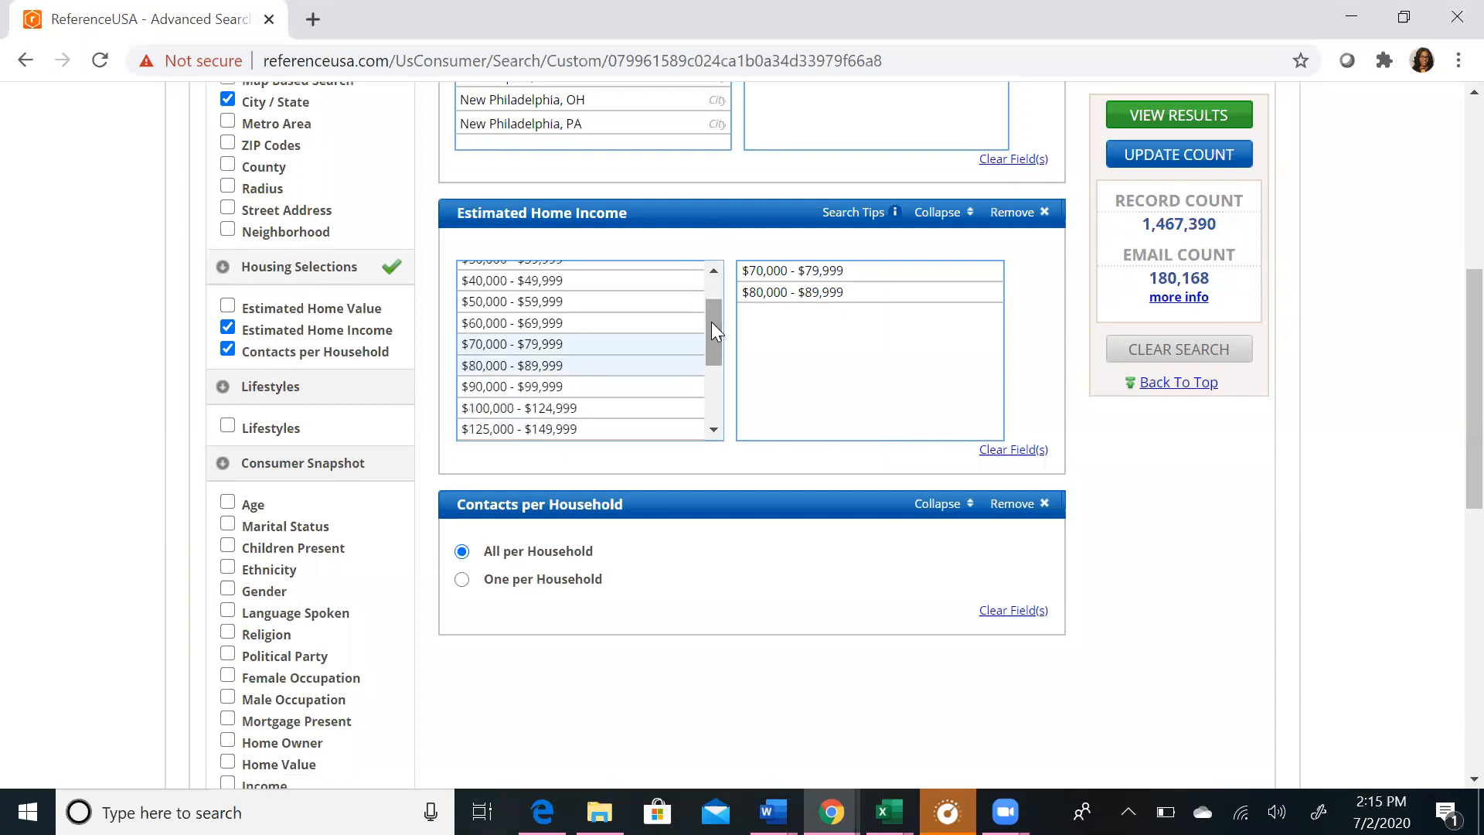
click(471, 386)
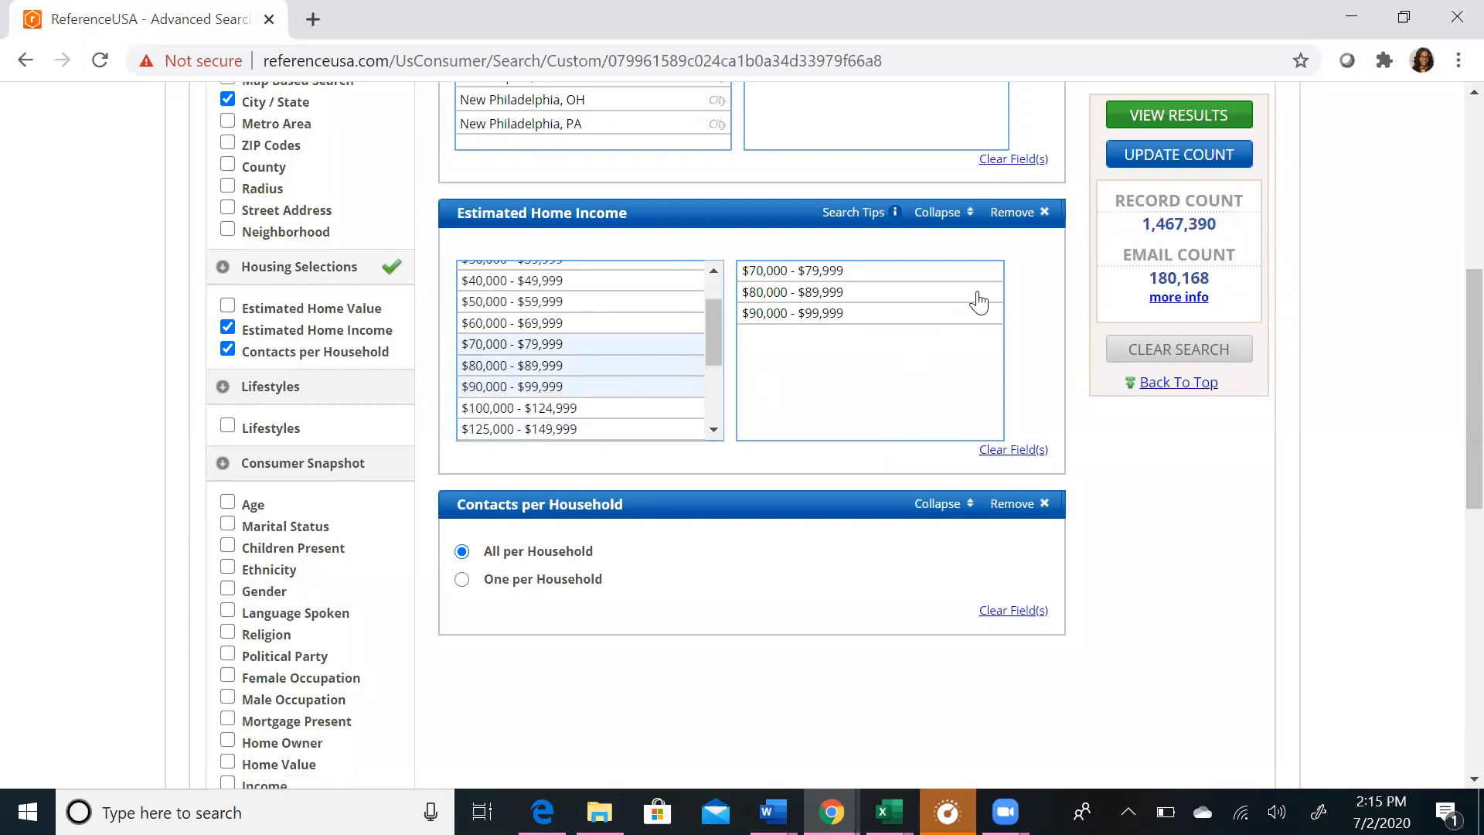
click(1161, 158)
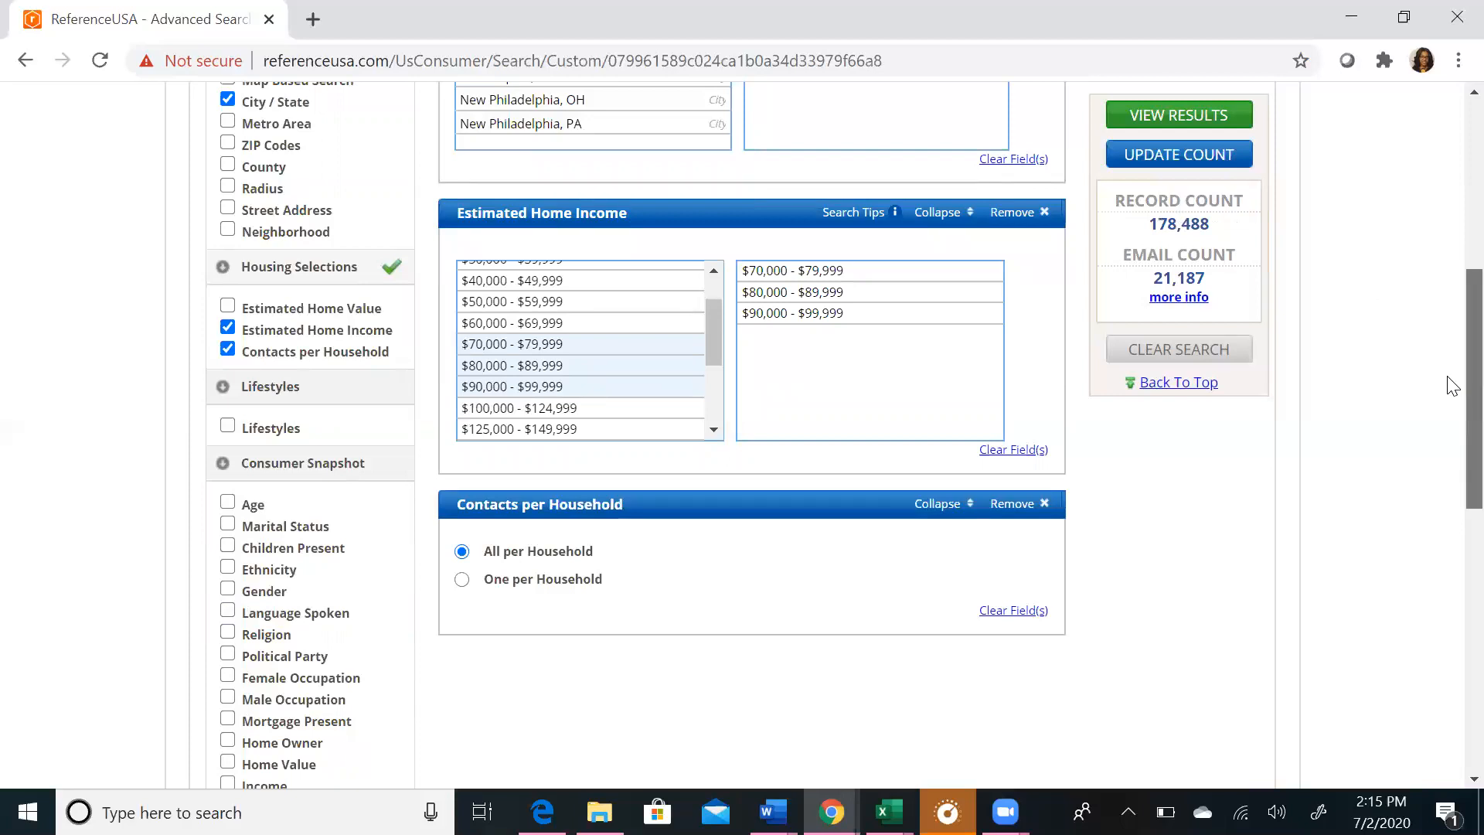
View the consumer records that match the city and income criteria and look over the results list
scroll(1452, 324, up, 4)
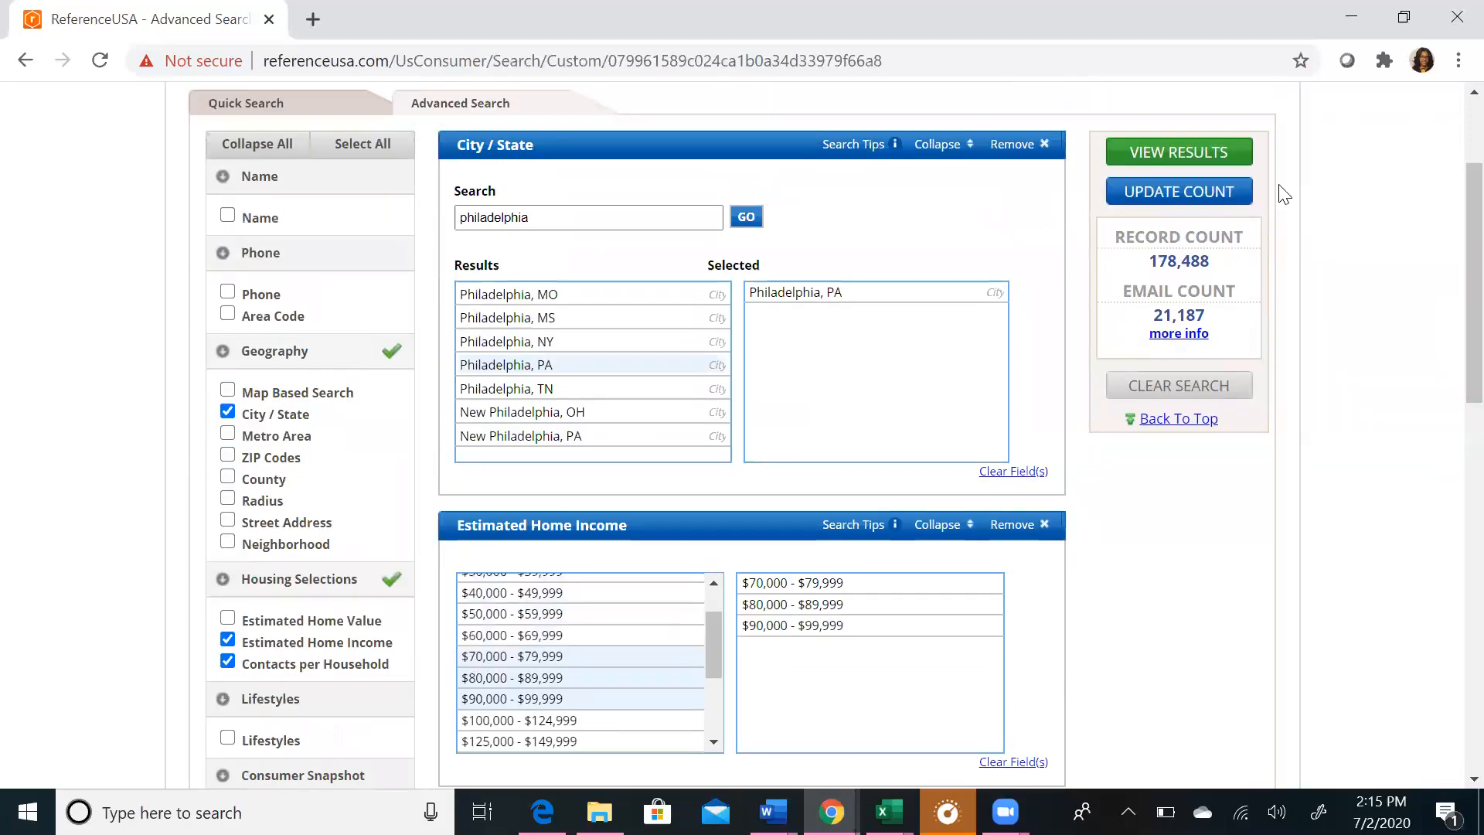
click(1201, 151)
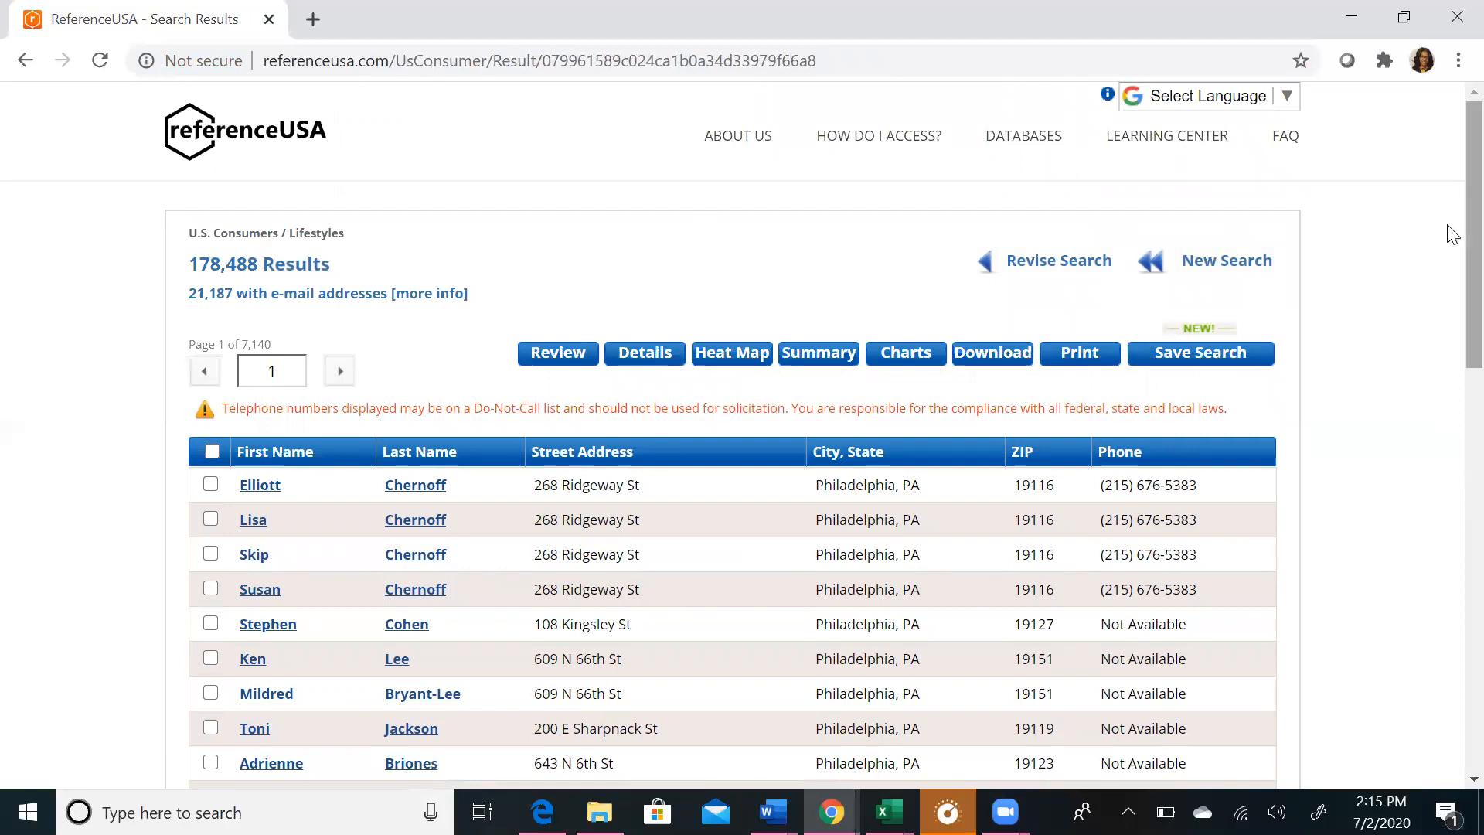
scroll(1445, 247, down, 2)
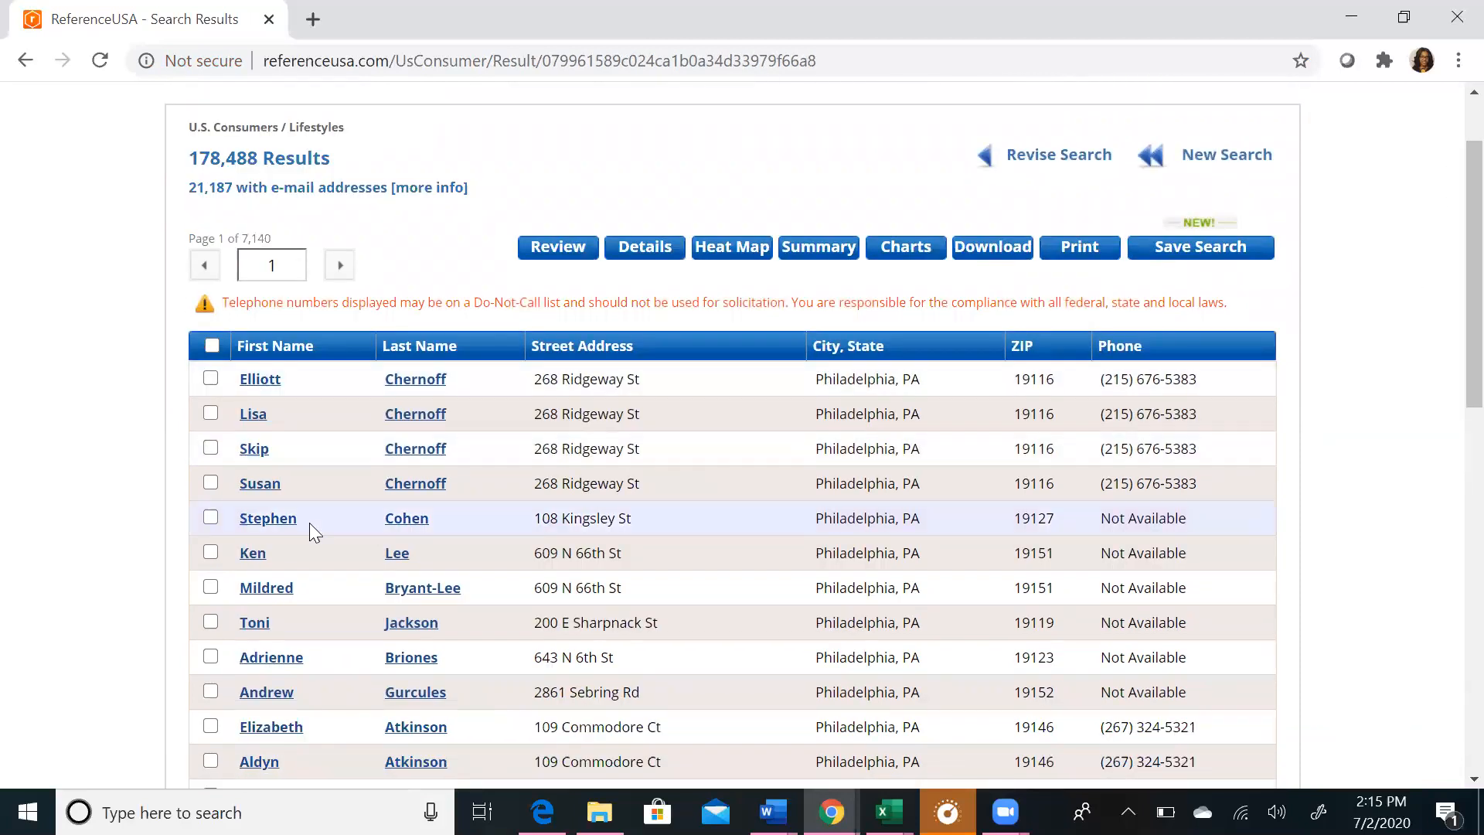
Open the fifth consumer's record, read the resident and neighborhood information, and return to the results list
click(280, 523)
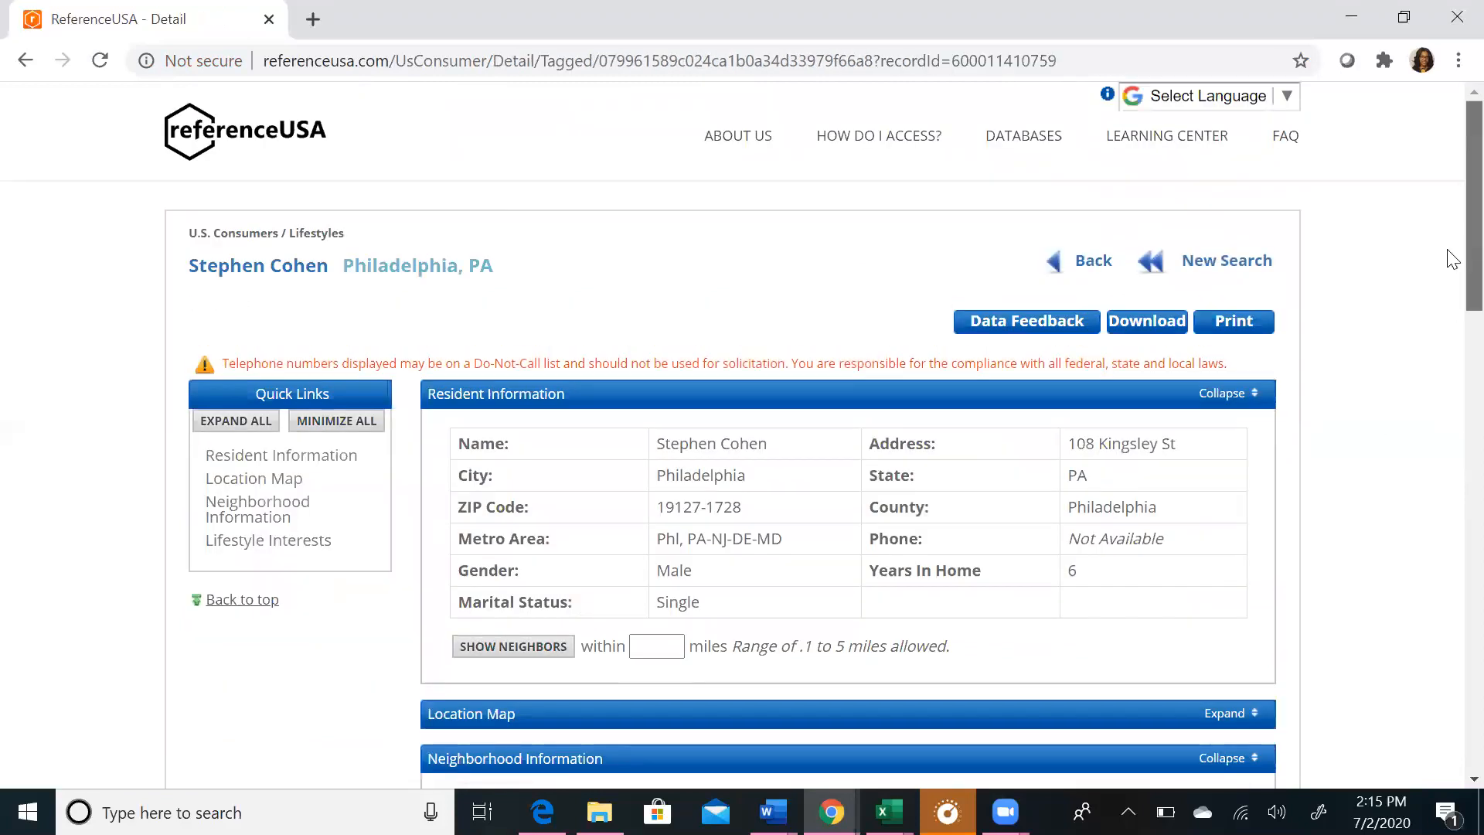
scroll(1452, 268, down, 1)
scroll(1452, 268, down, 1)
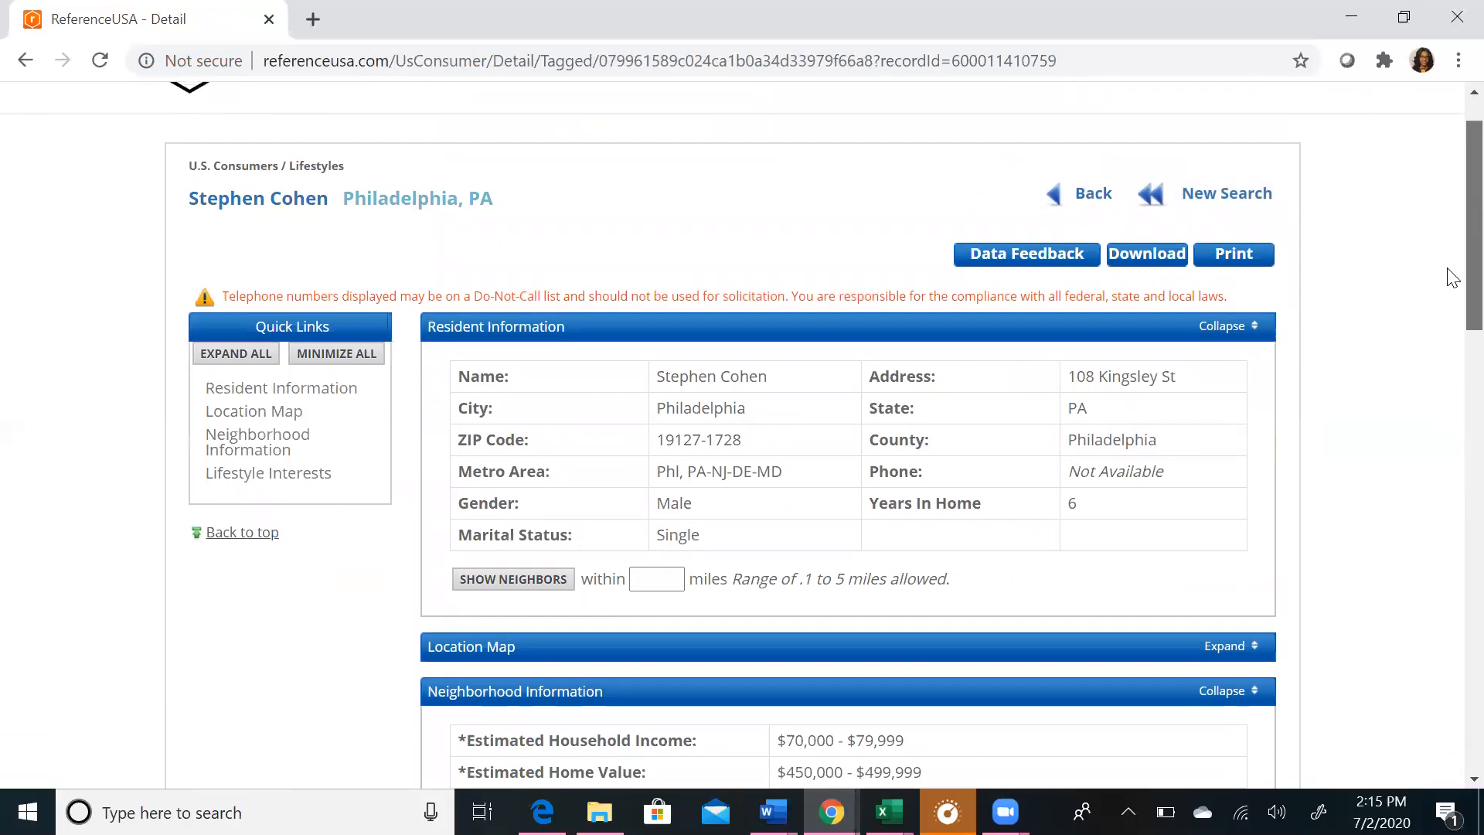
scroll(1452, 289, down, 2)
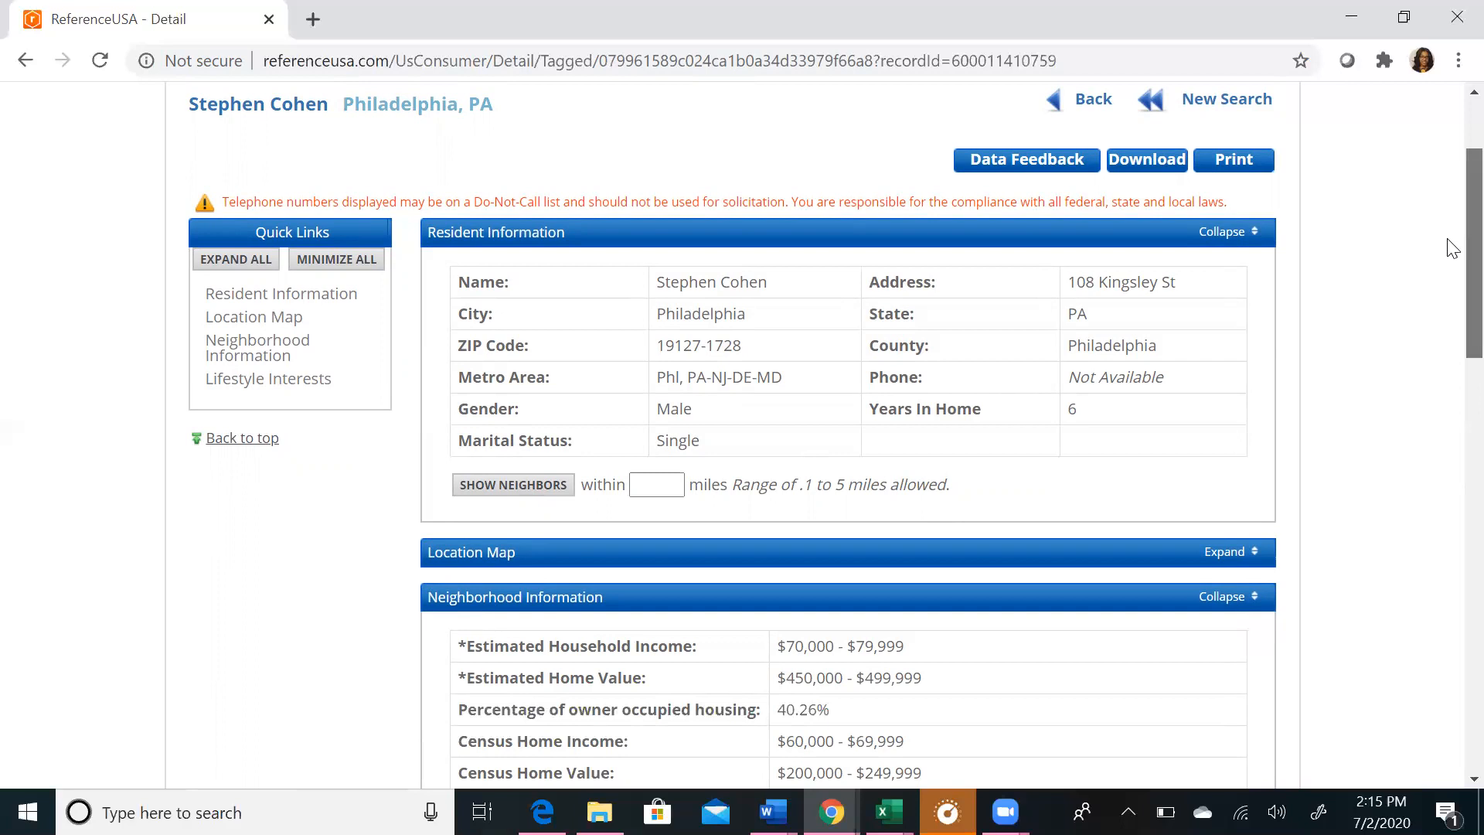
drag(1453, 248, 1450, 108)
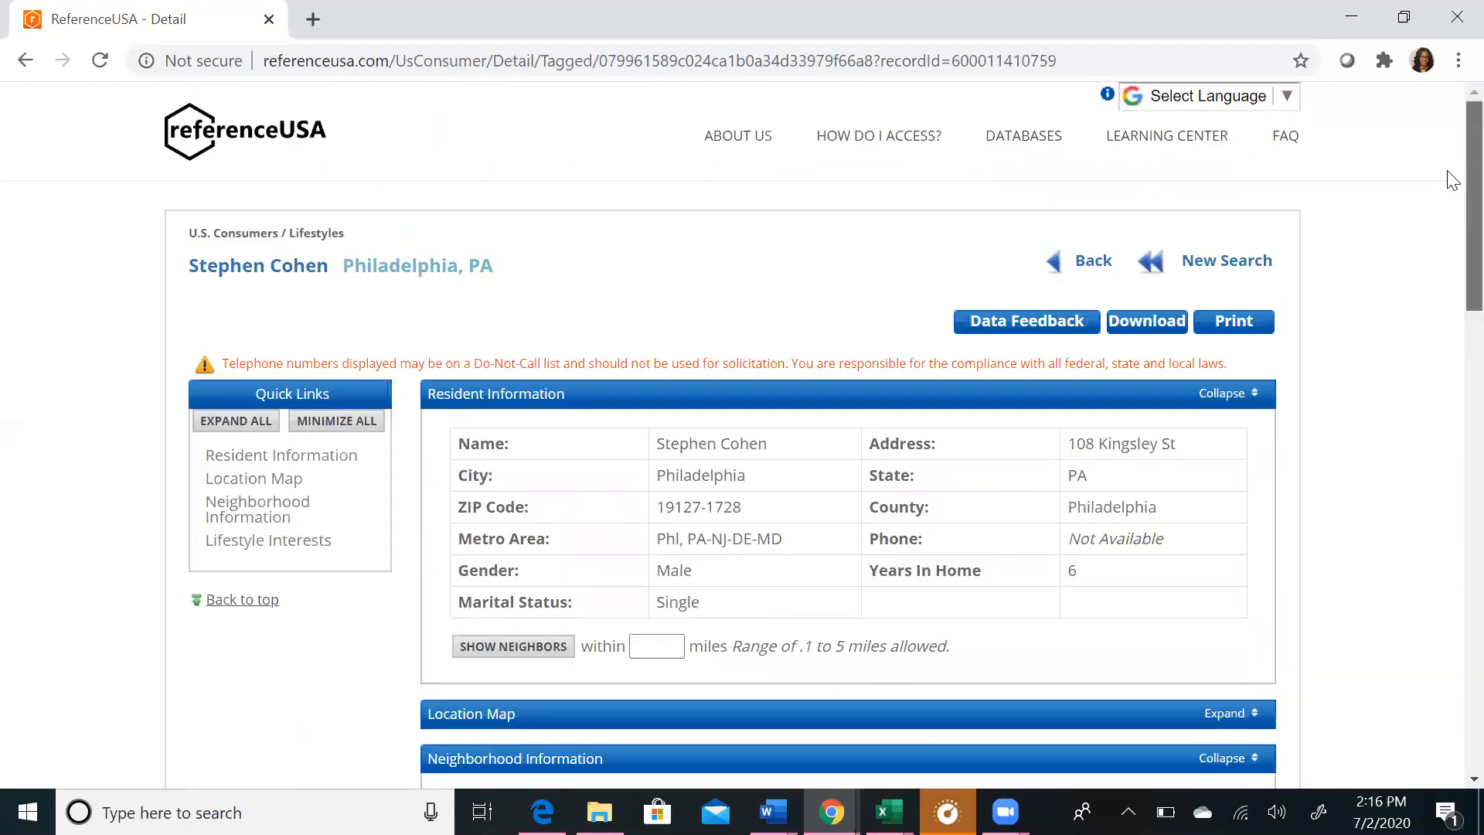
click(1071, 267)
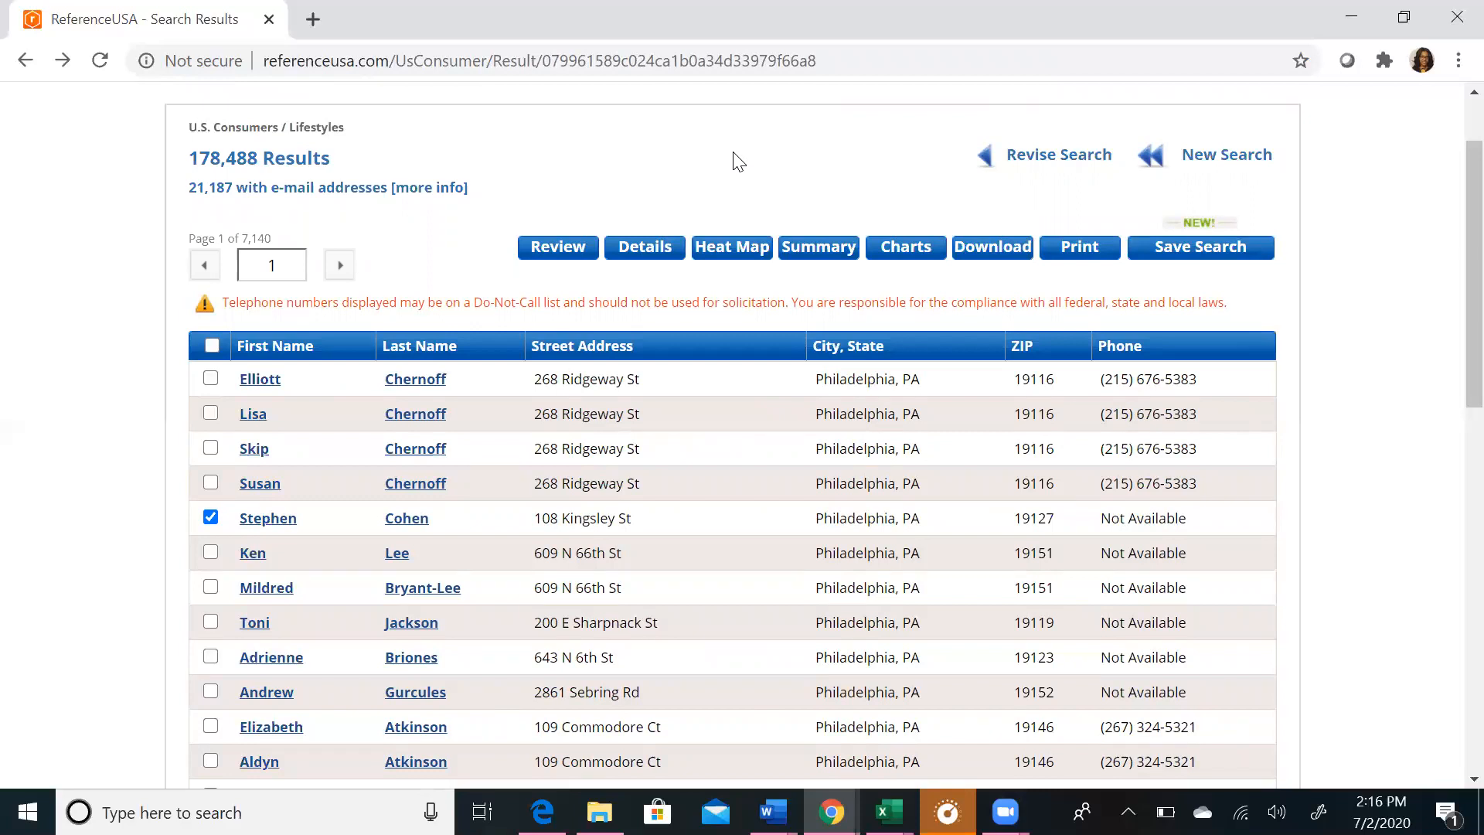
Open the heat map of the results, zoom in, and recenter it on Philadelphia
click(722, 249)
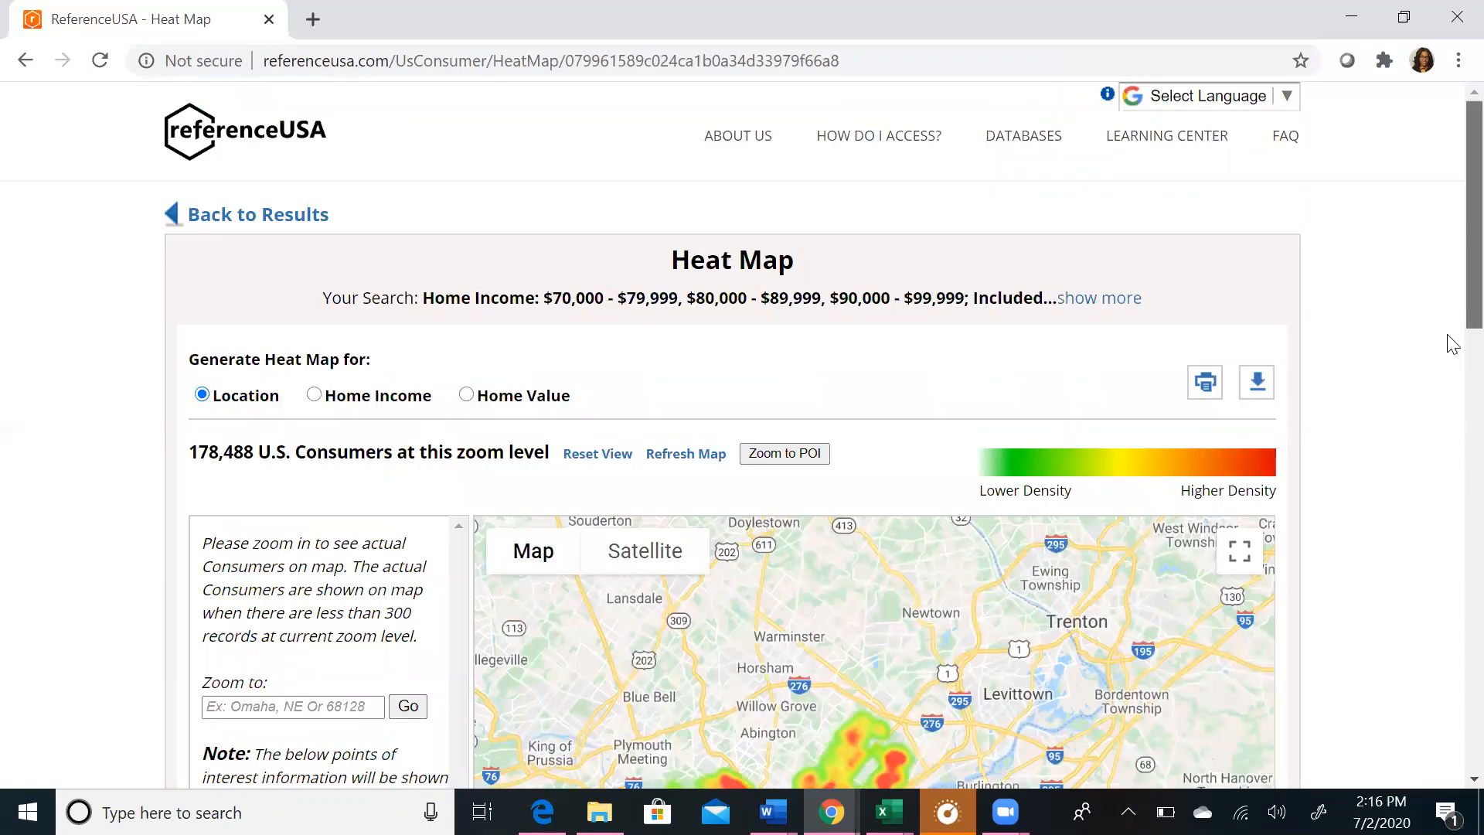
scroll(1451, 425, down, 1)
scroll(1451, 442, down, 4)
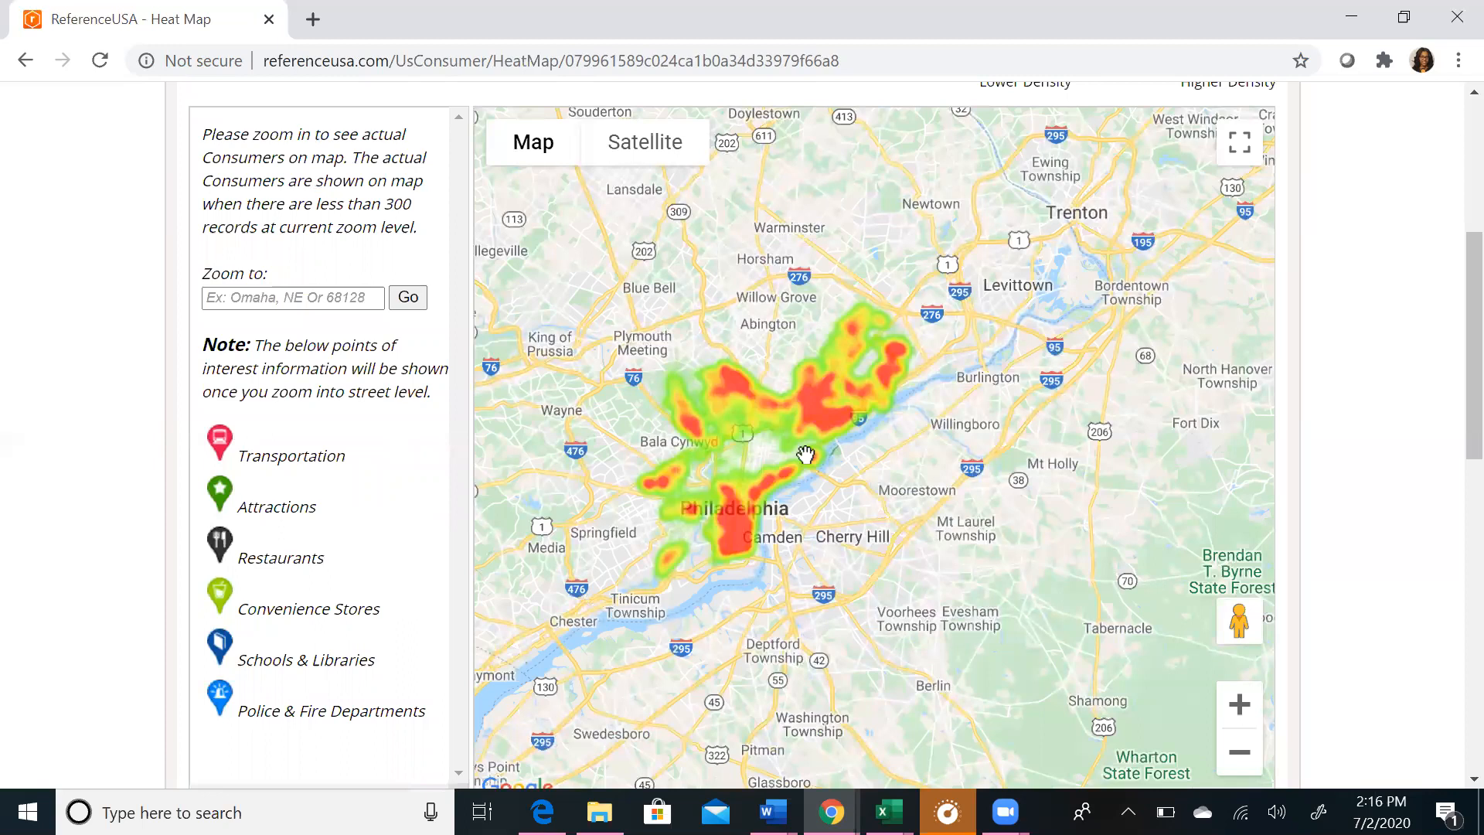
click(1240, 705)
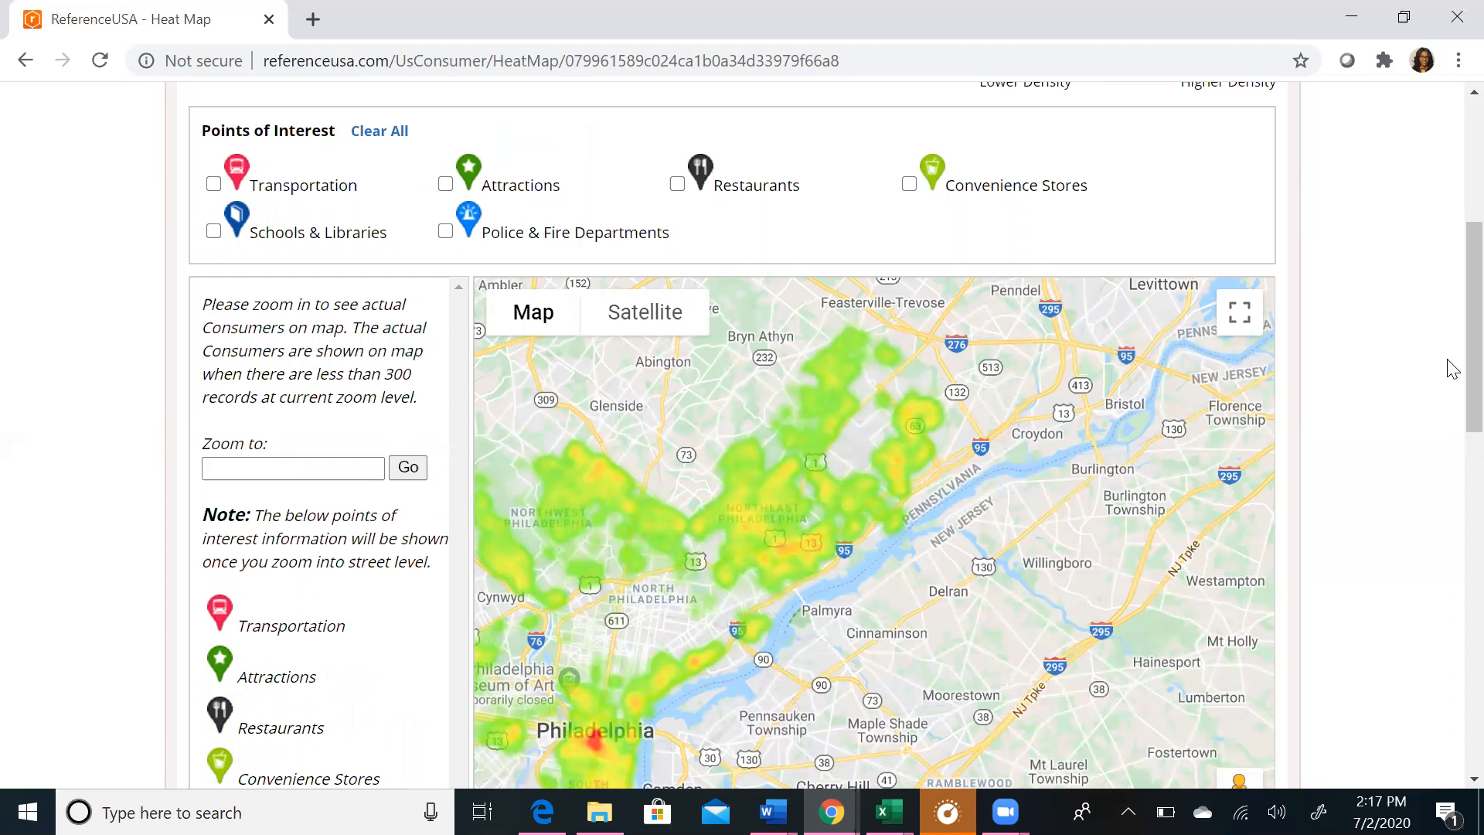
scroll(1451, 464, down, 3)
scroll(1252, 534, down, 2)
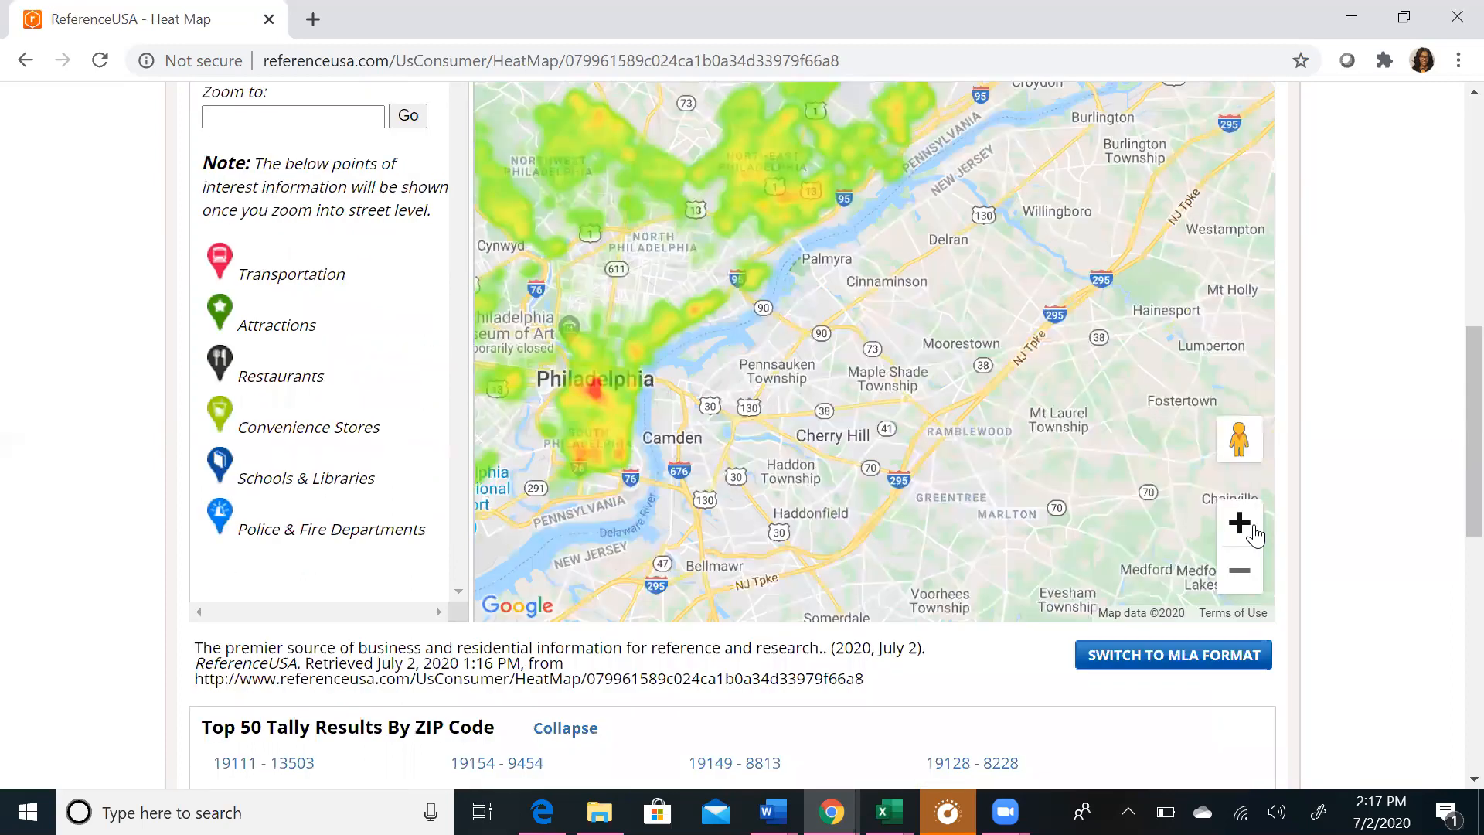
click(1234, 519)
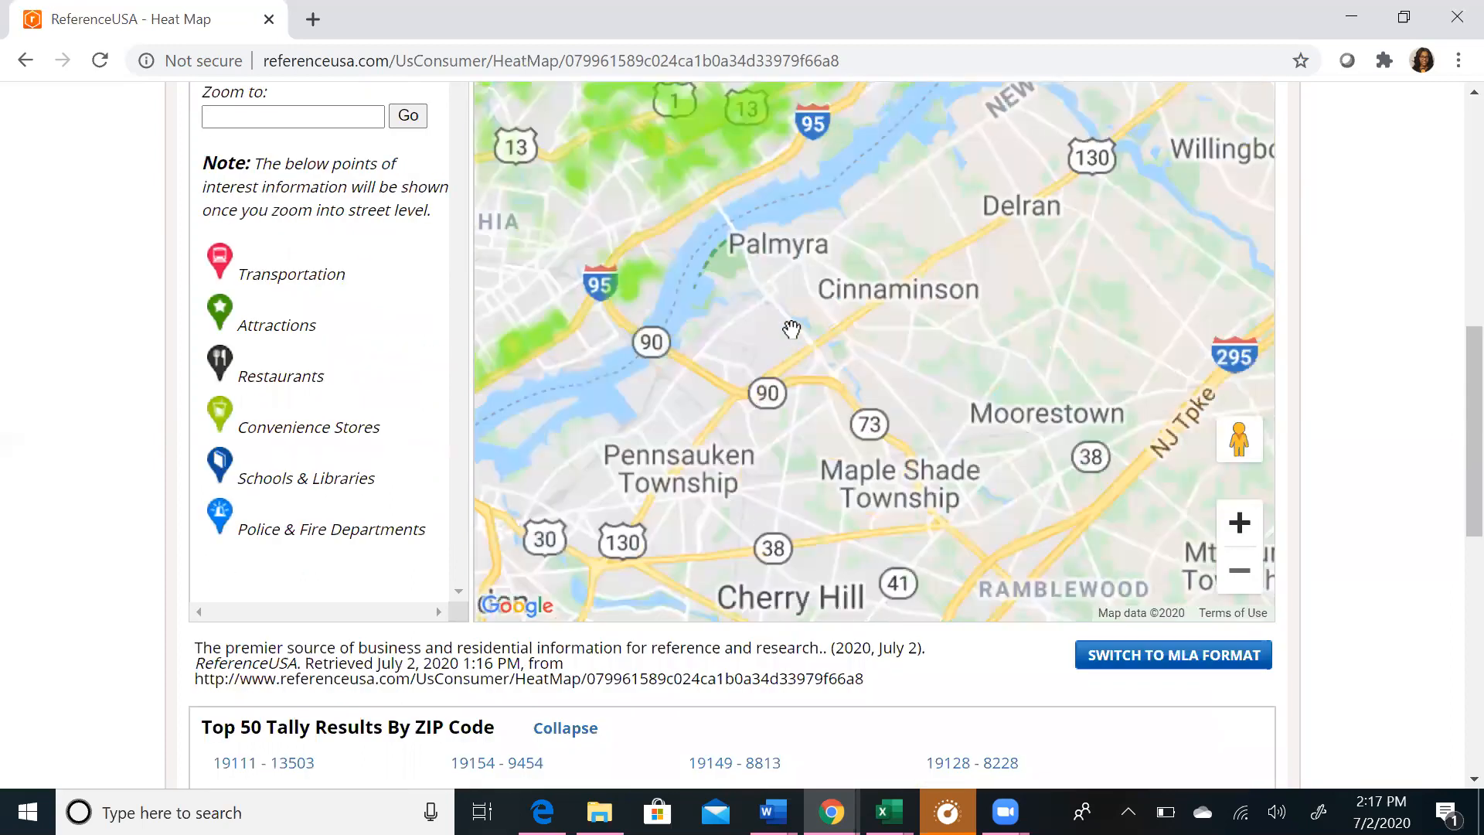
drag(723, 280, 991, 365)
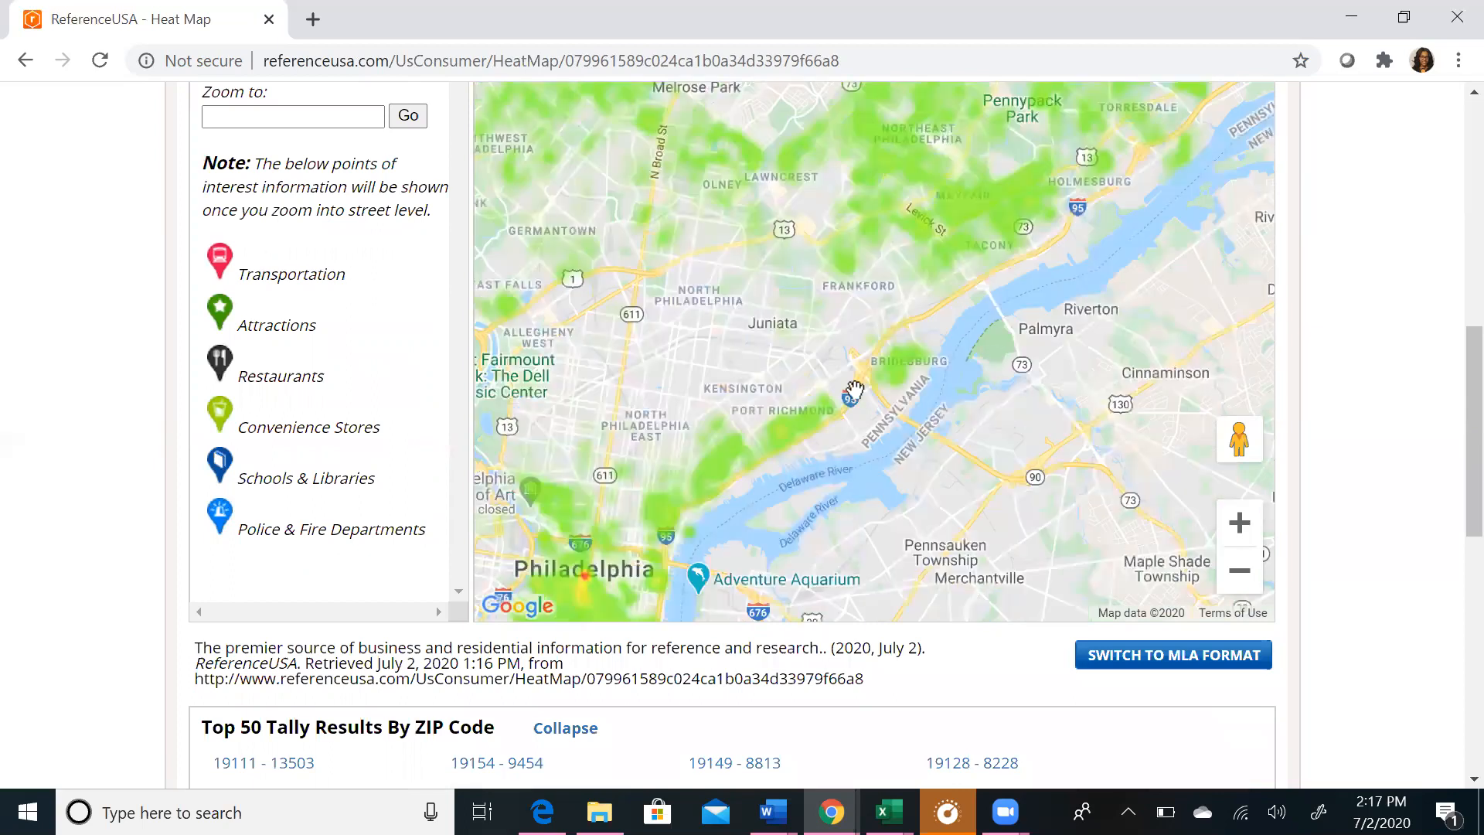
Zoom the heat map into Frankford until individual consumers are marked, and view the details of the marker southwest of Gambrel Playground
click(1239, 524)
click(1237, 529)
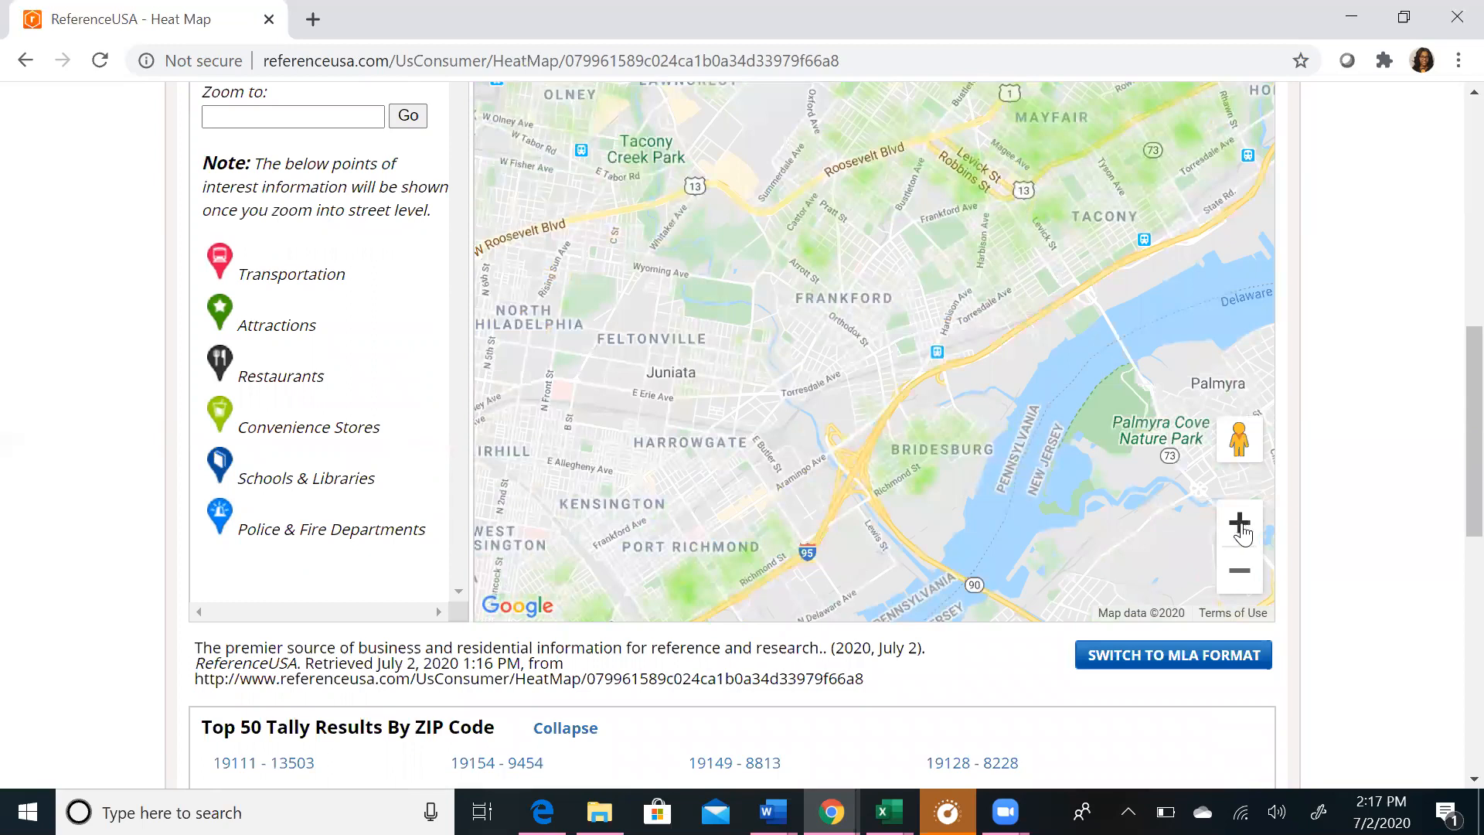
click(1240, 529)
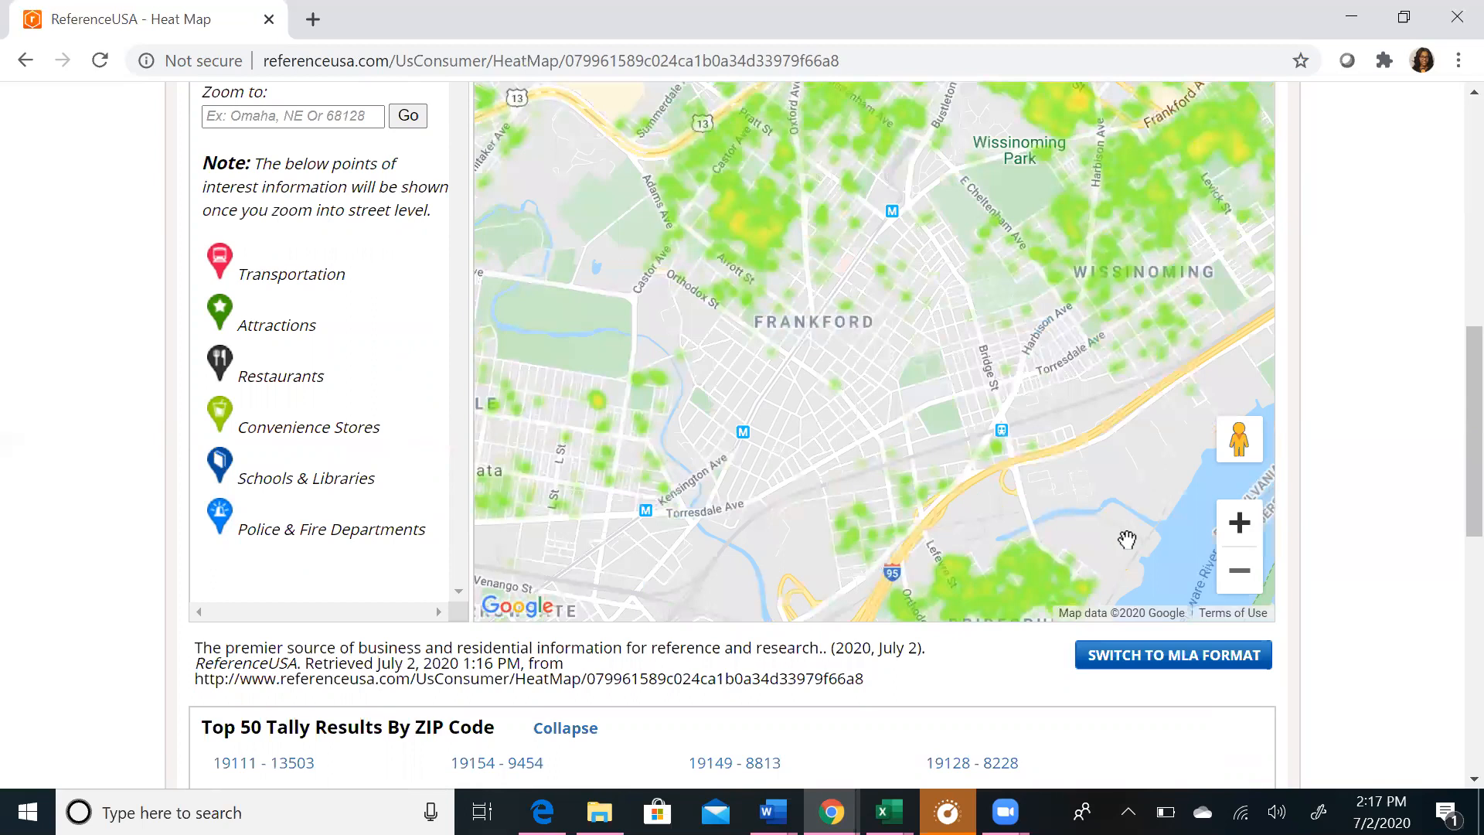
click(1247, 535)
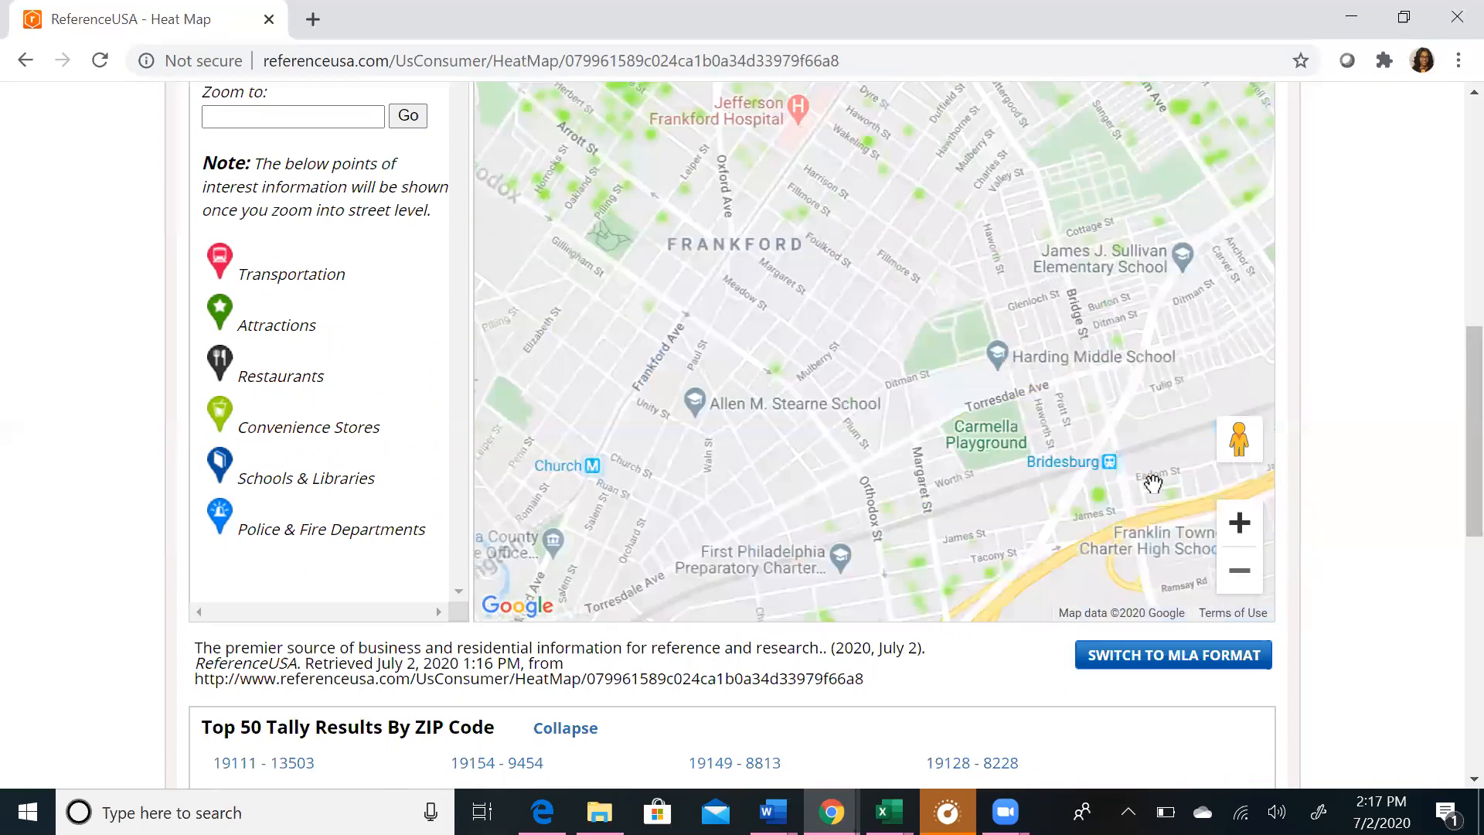
click(1236, 531)
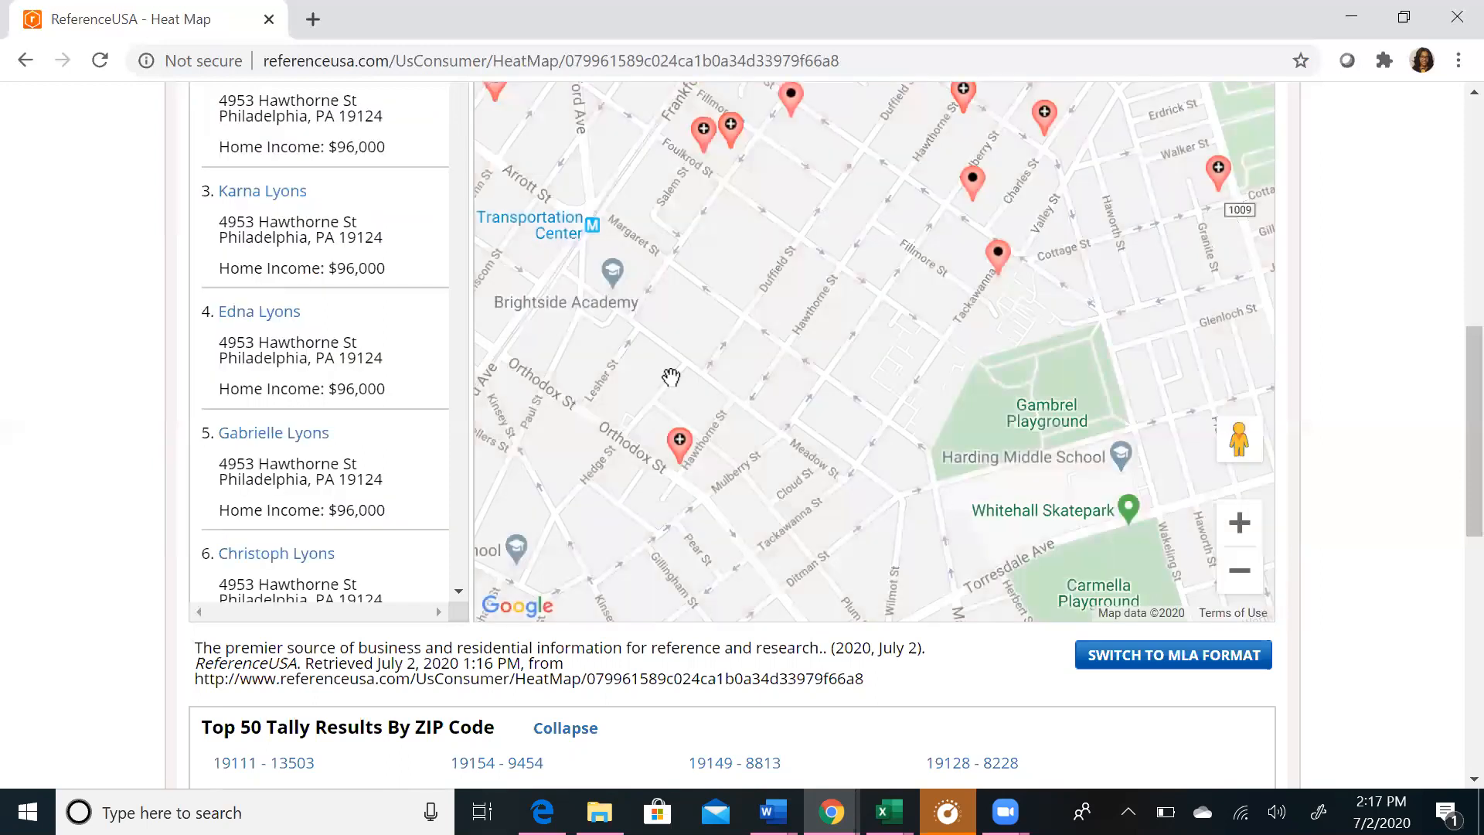
click(678, 443)
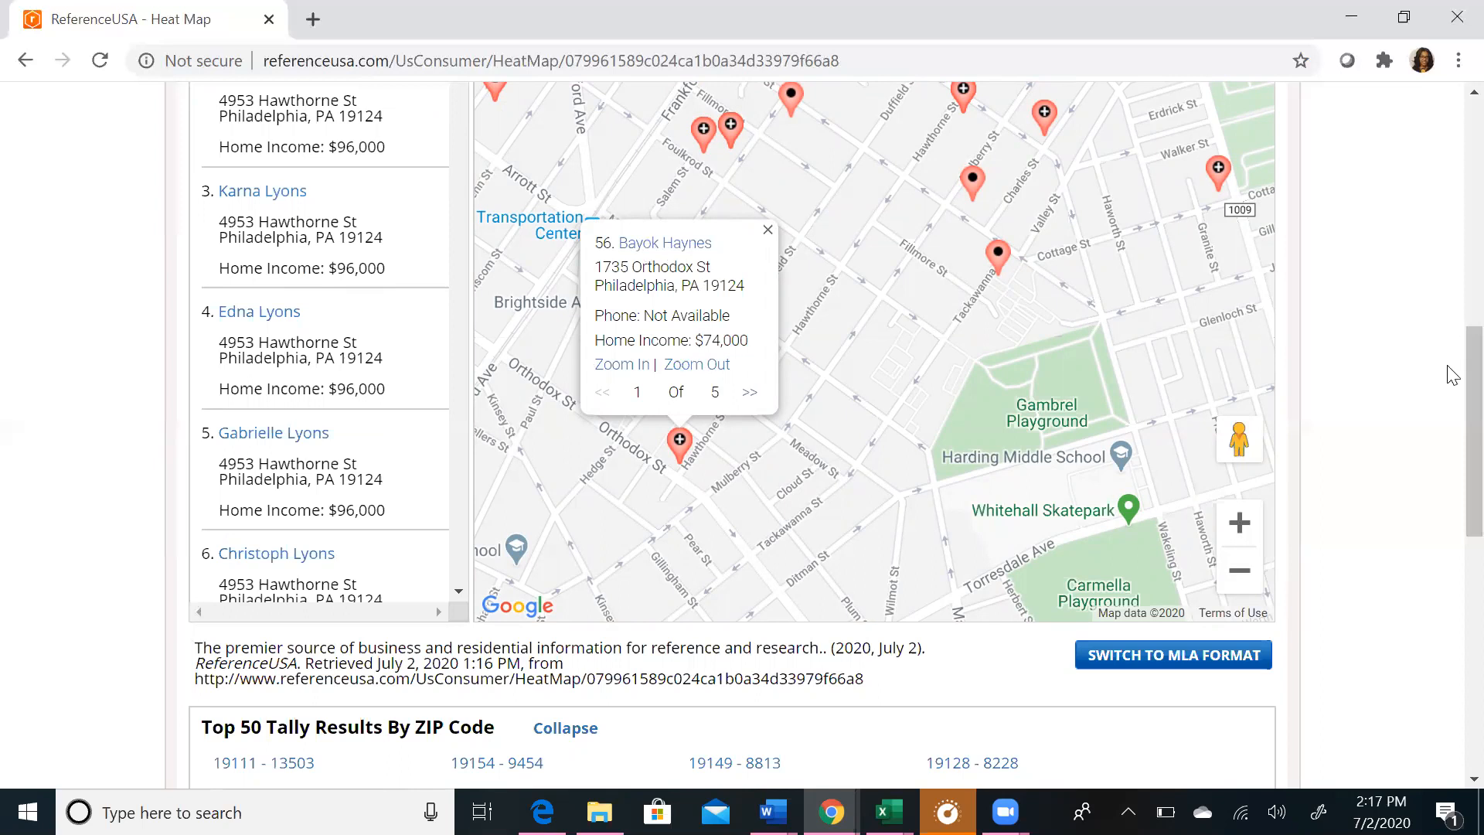
Leave the heat map, revise the search, and add the Lifestyles criterion alongside the city and income criteria
drag(1474, 418, 1449, 105)
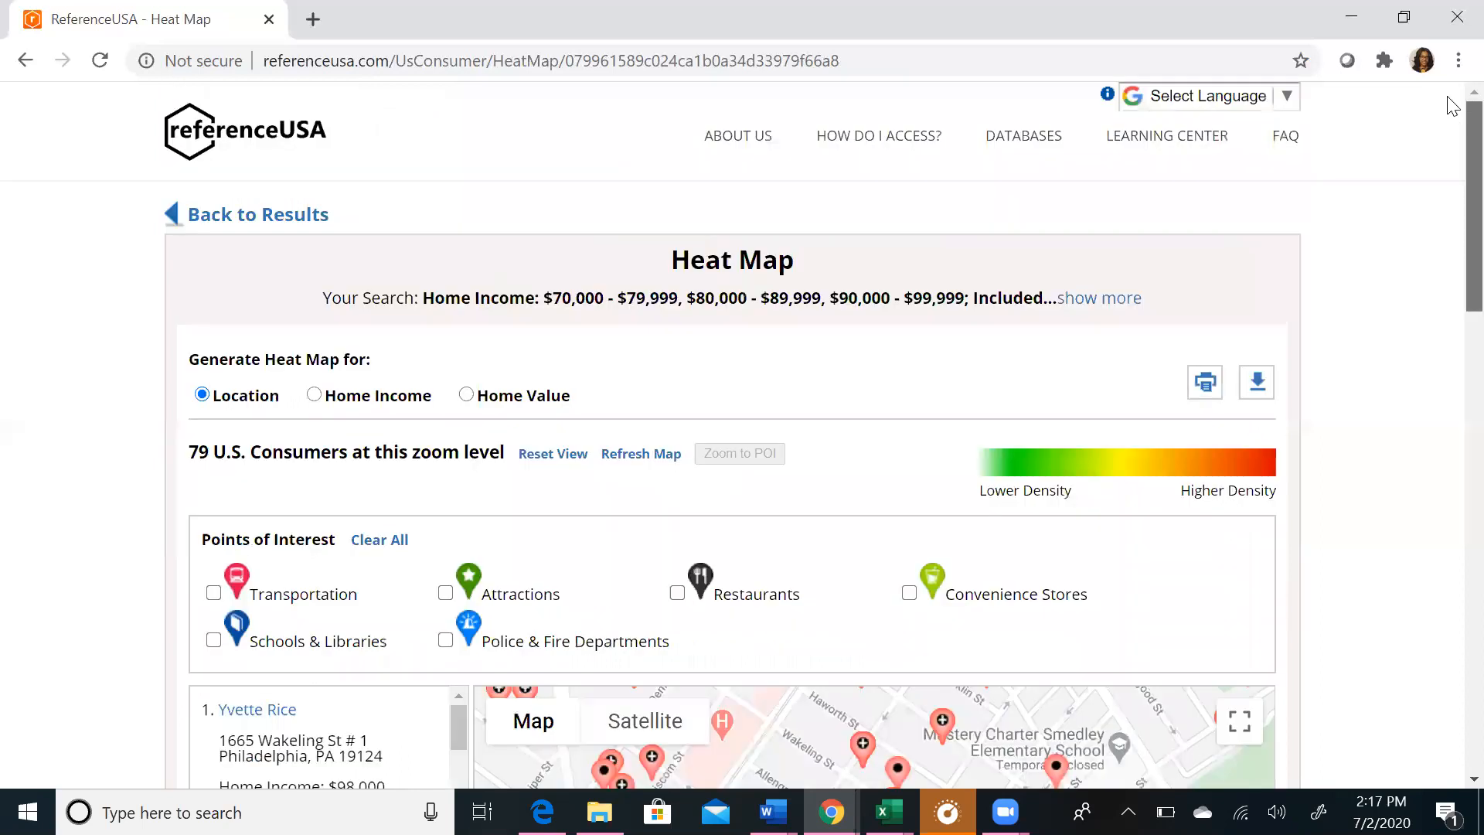
click(266, 218)
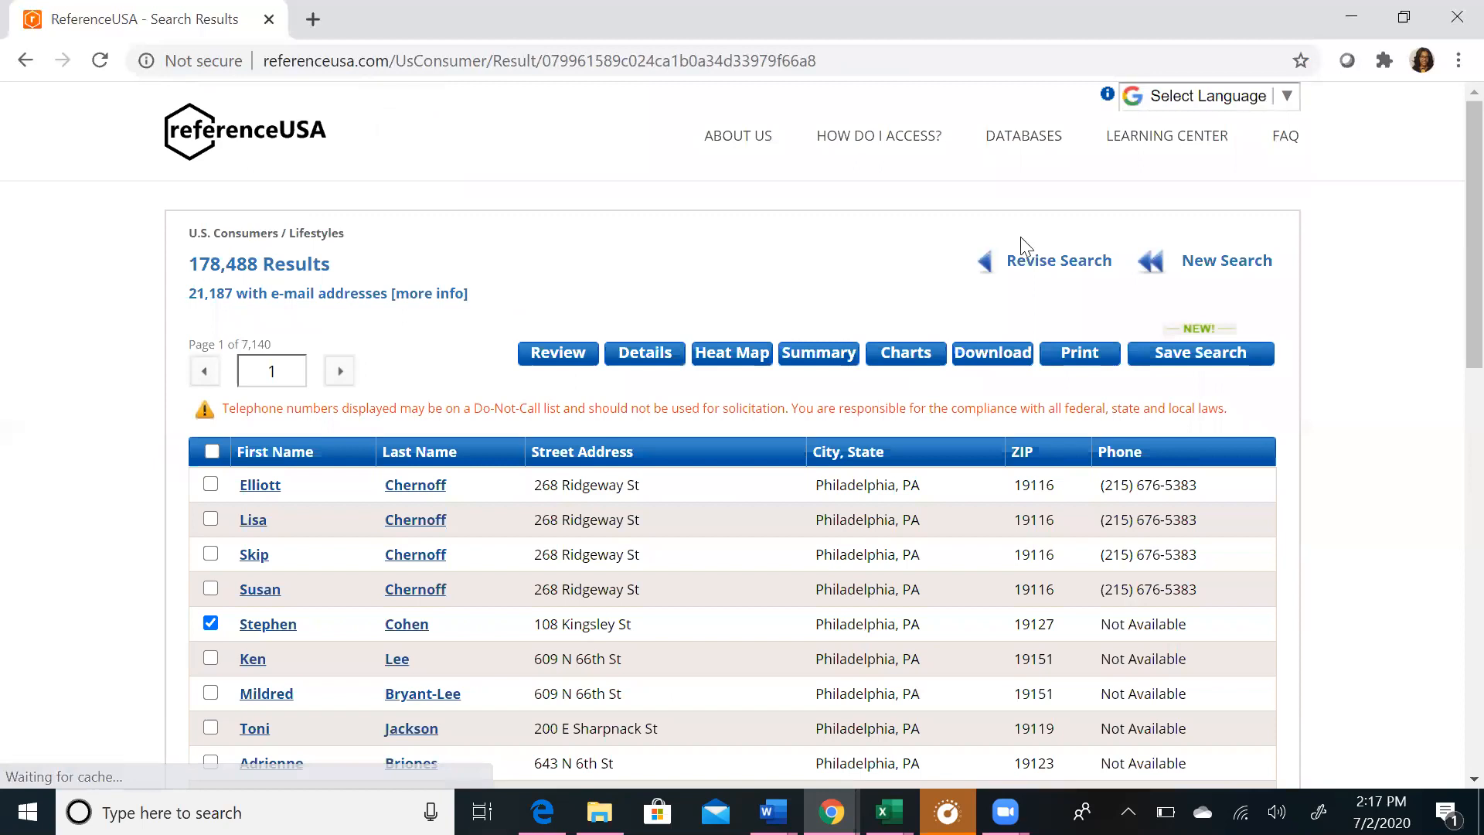
click(1043, 268)
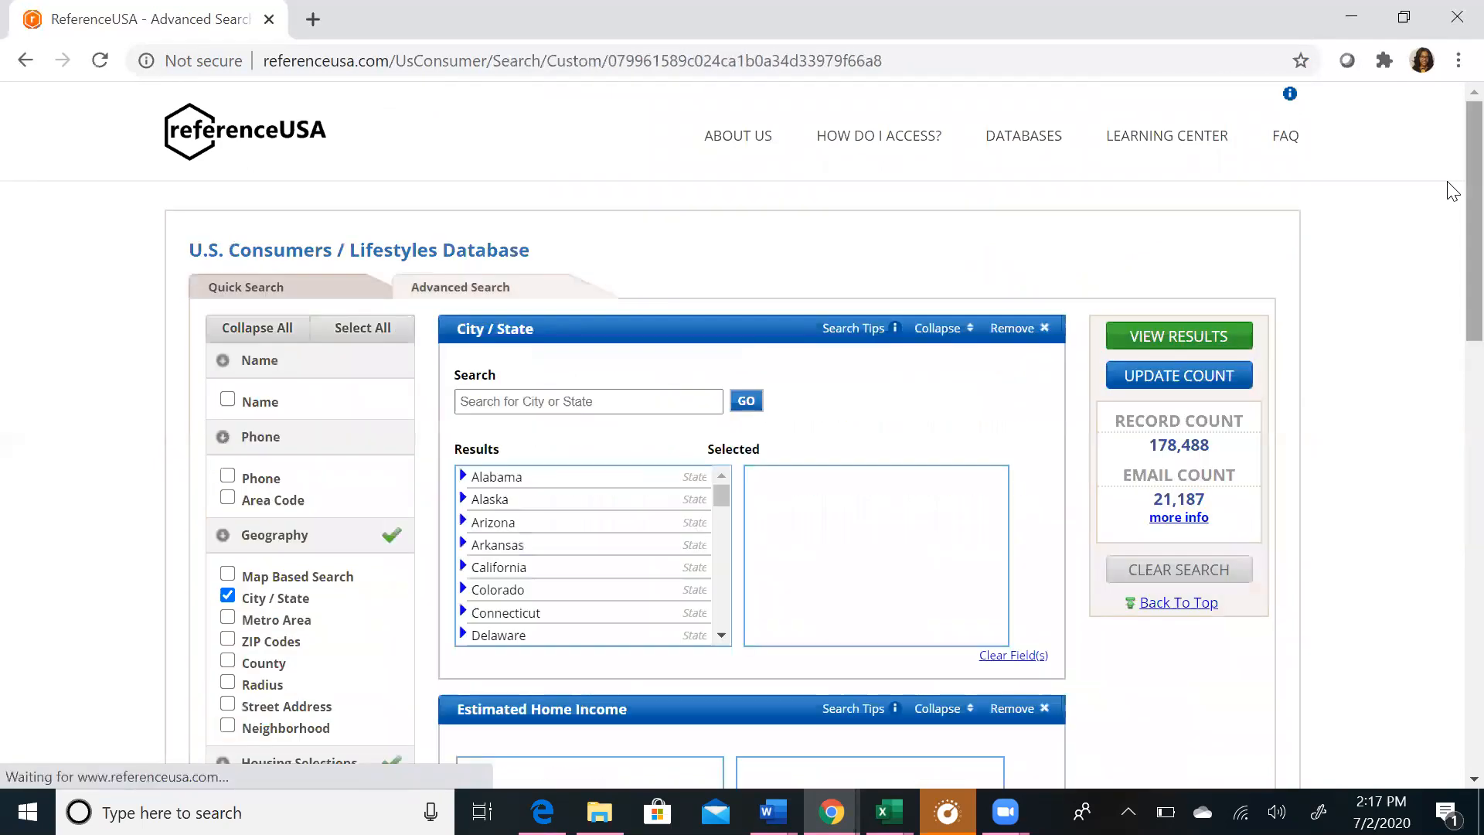
scroll(1445, 248, down, 3)
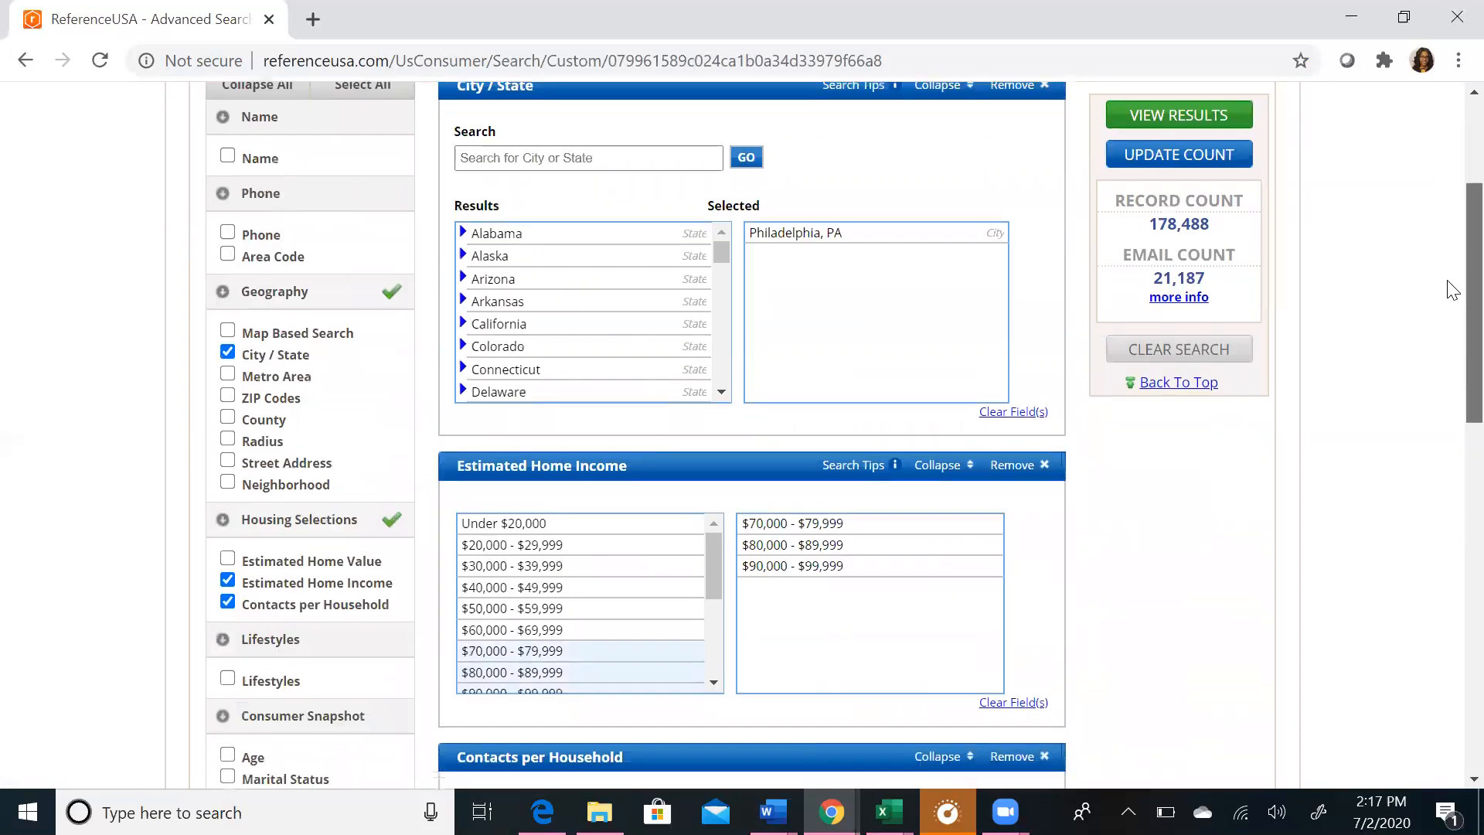
scroll(1452, 294, down, 1)
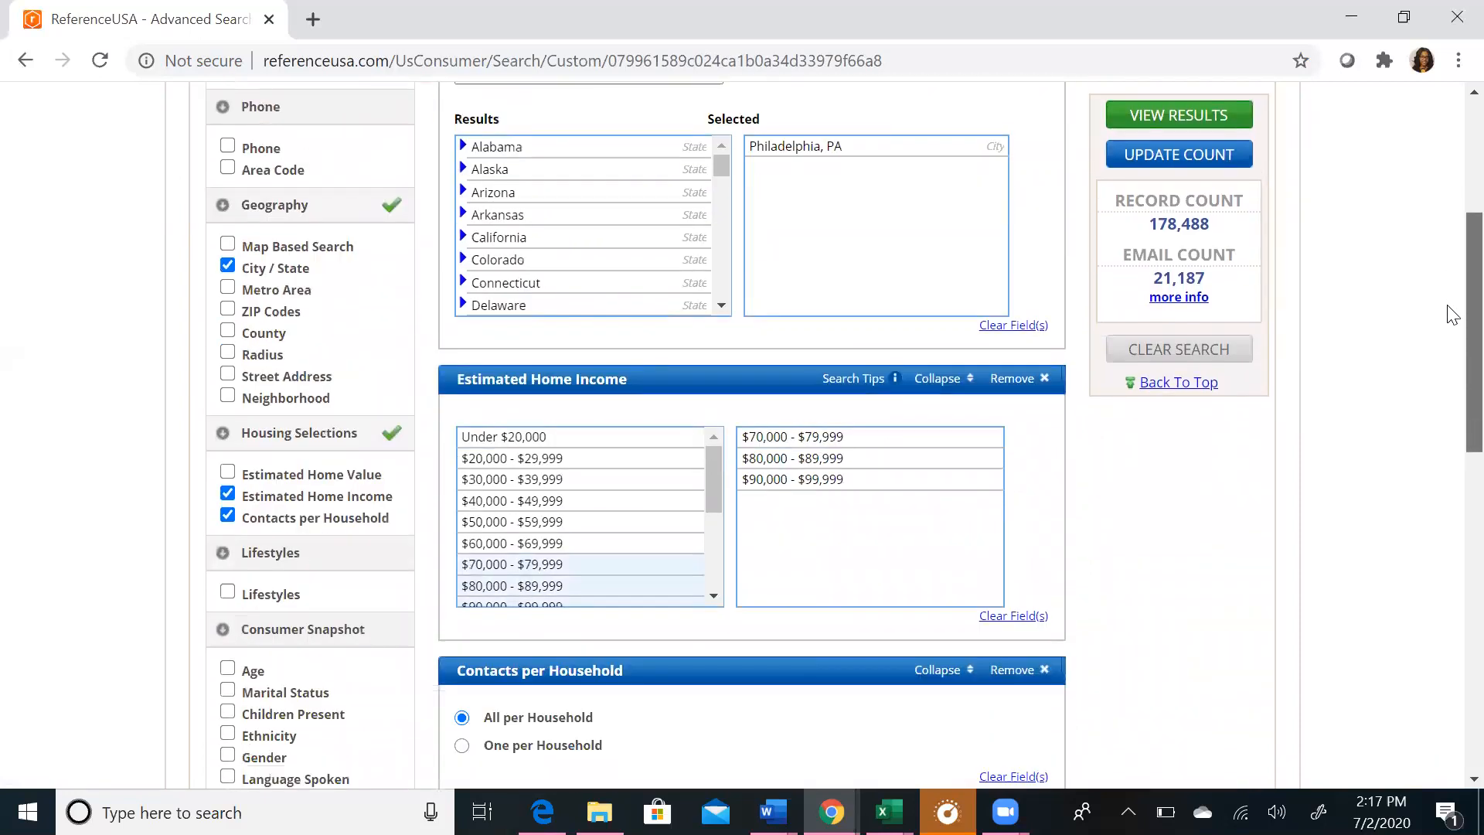
scroll(1453, 356, down, 1)
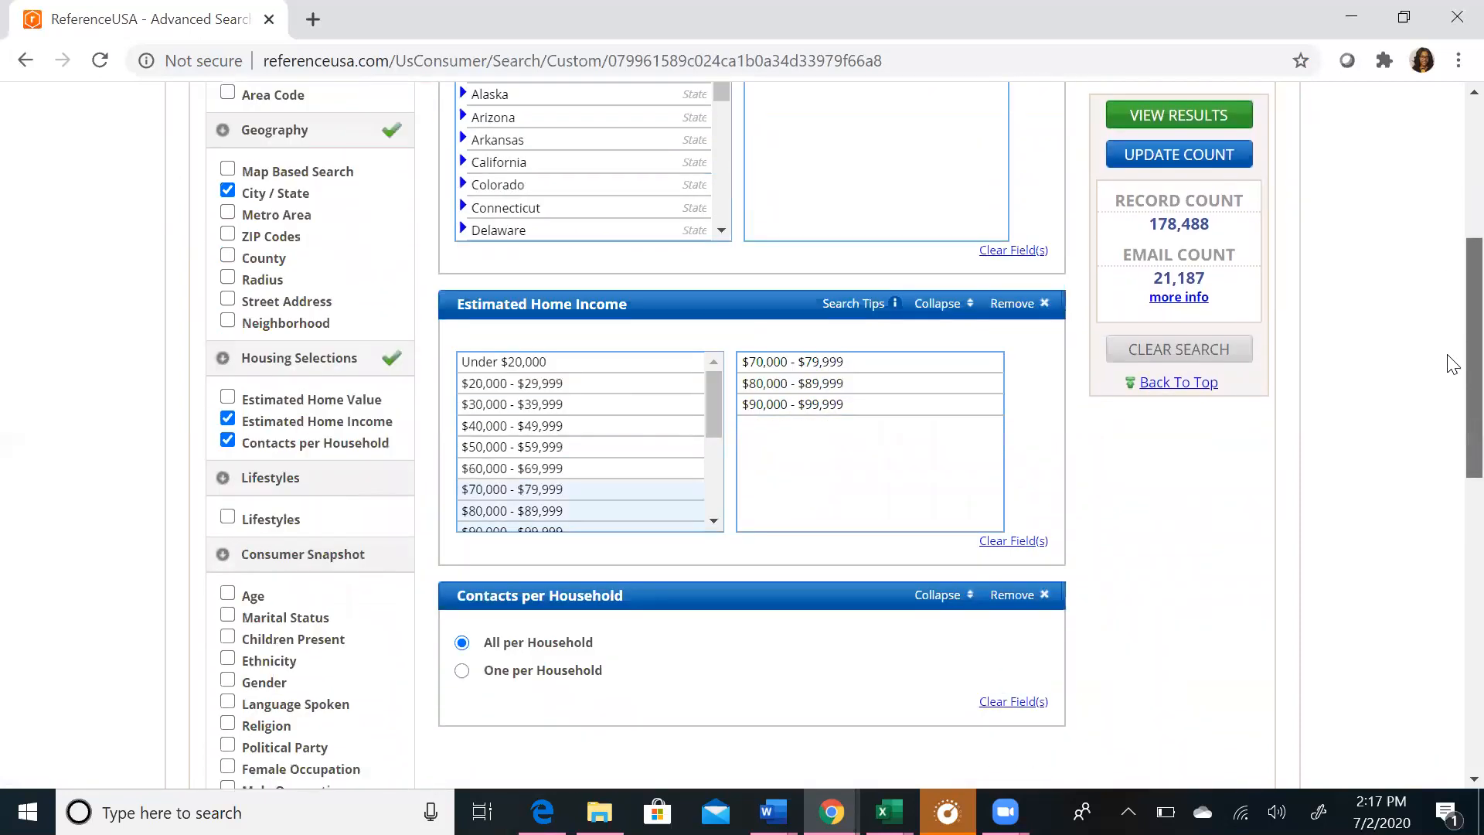
scroll(469, 397, down, 1)
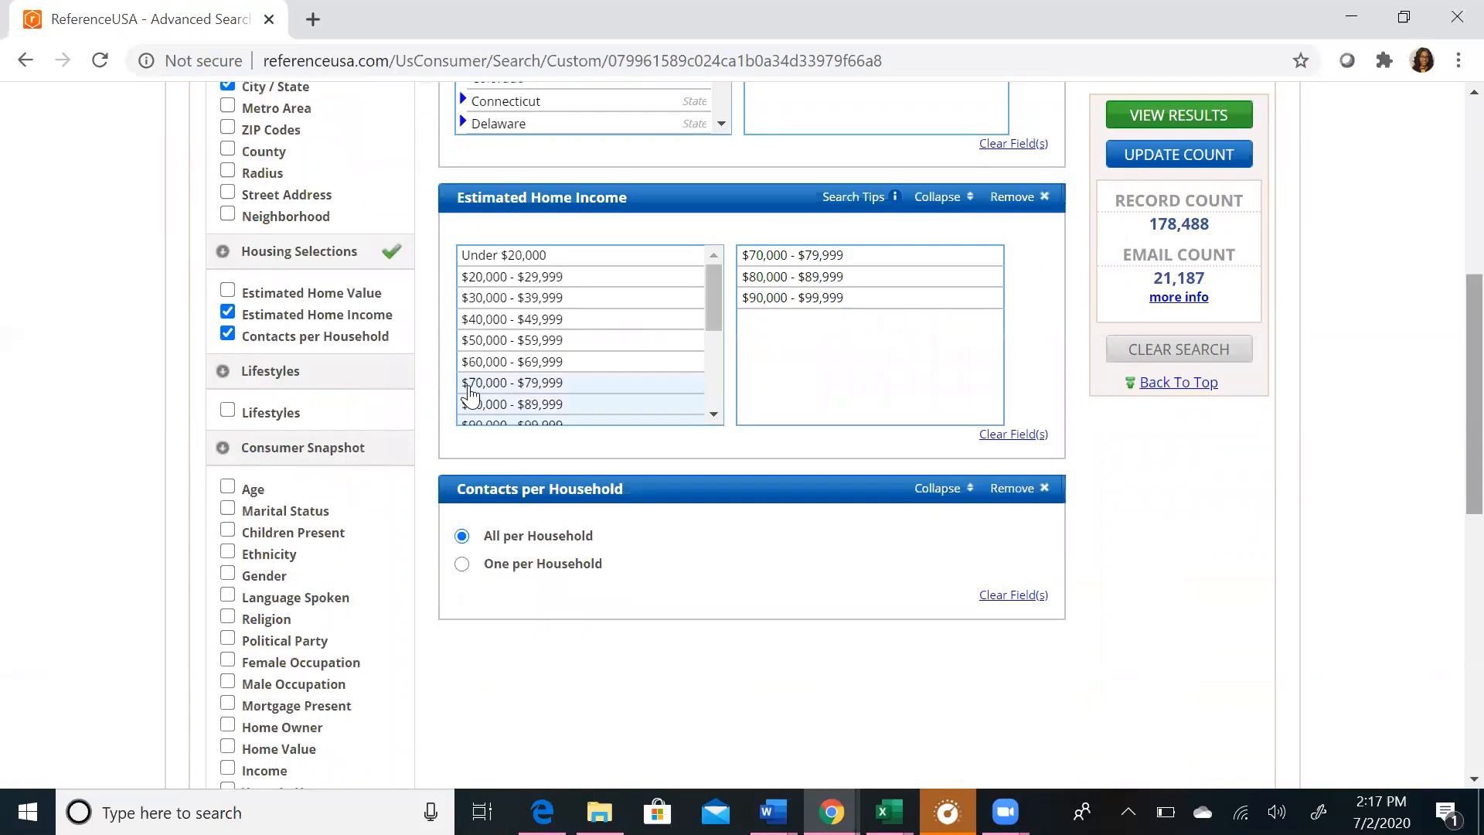
click(227, 411)
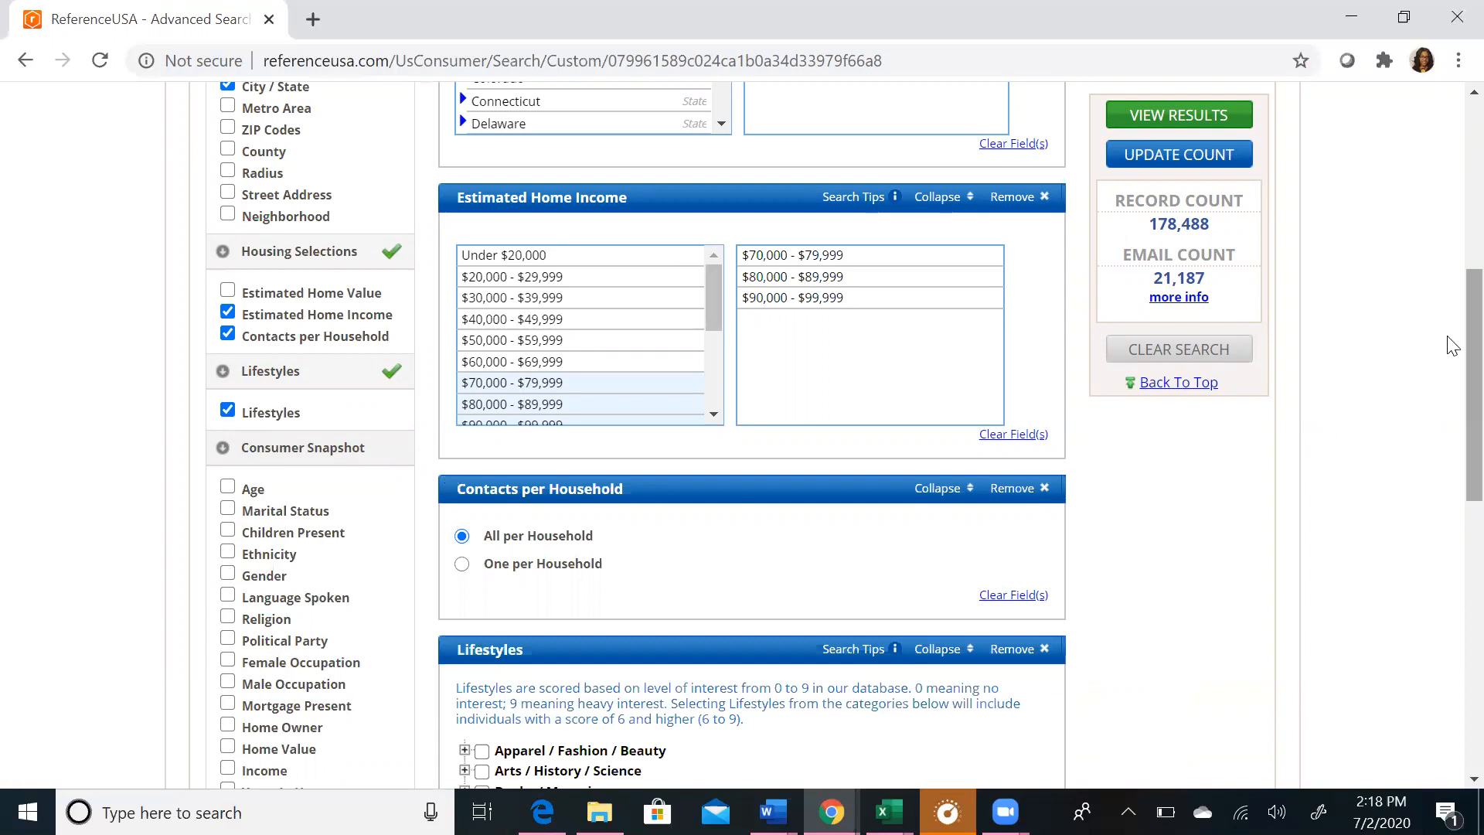
Select Beauty & Cosmetics under Apparel / Fashion / Beauty in the Lifestyles criterion and update the record count
scroll(1451, 377, down, 4)
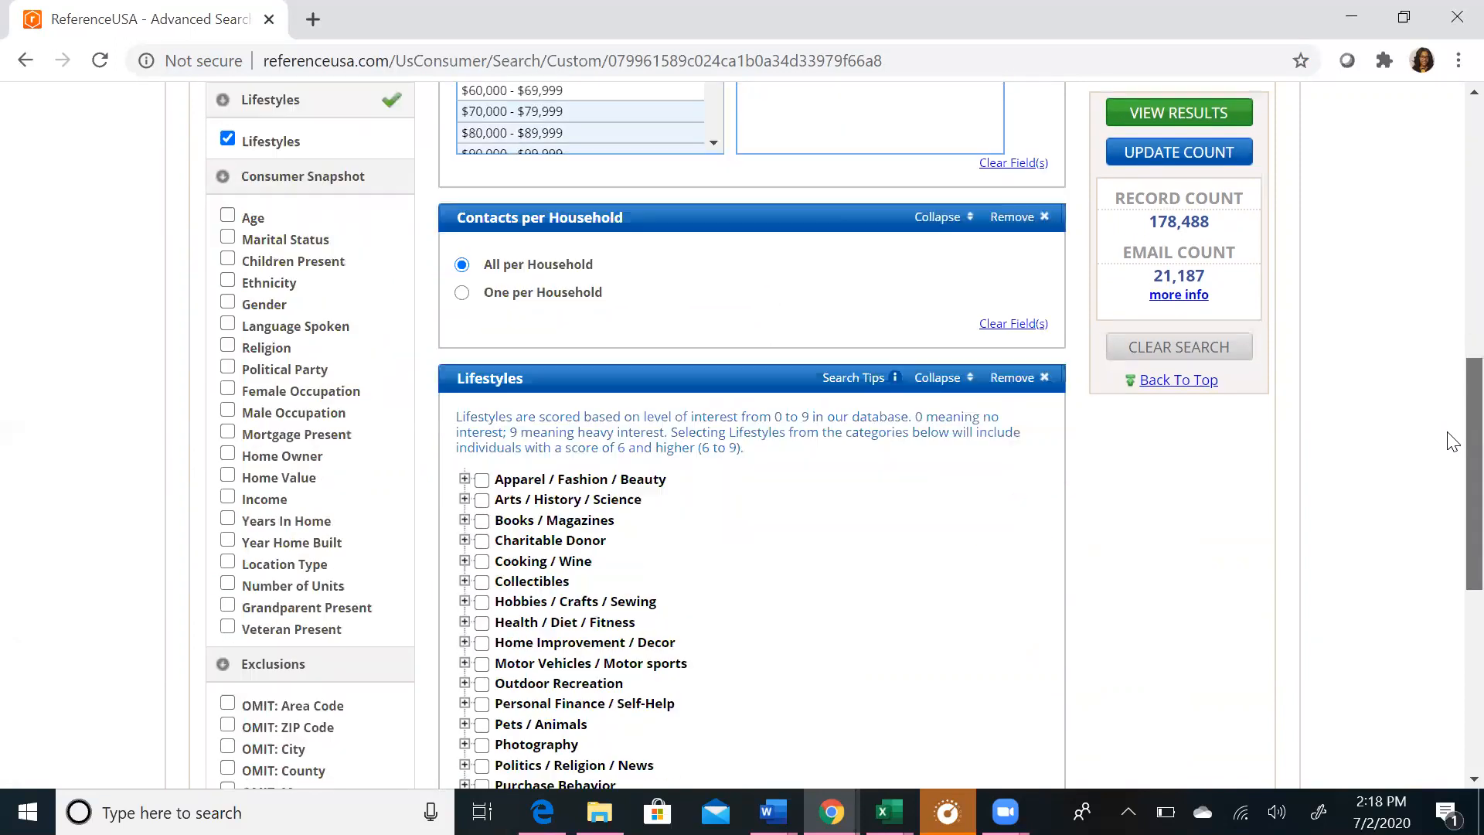
drag(1448, 430, 1448, 433)
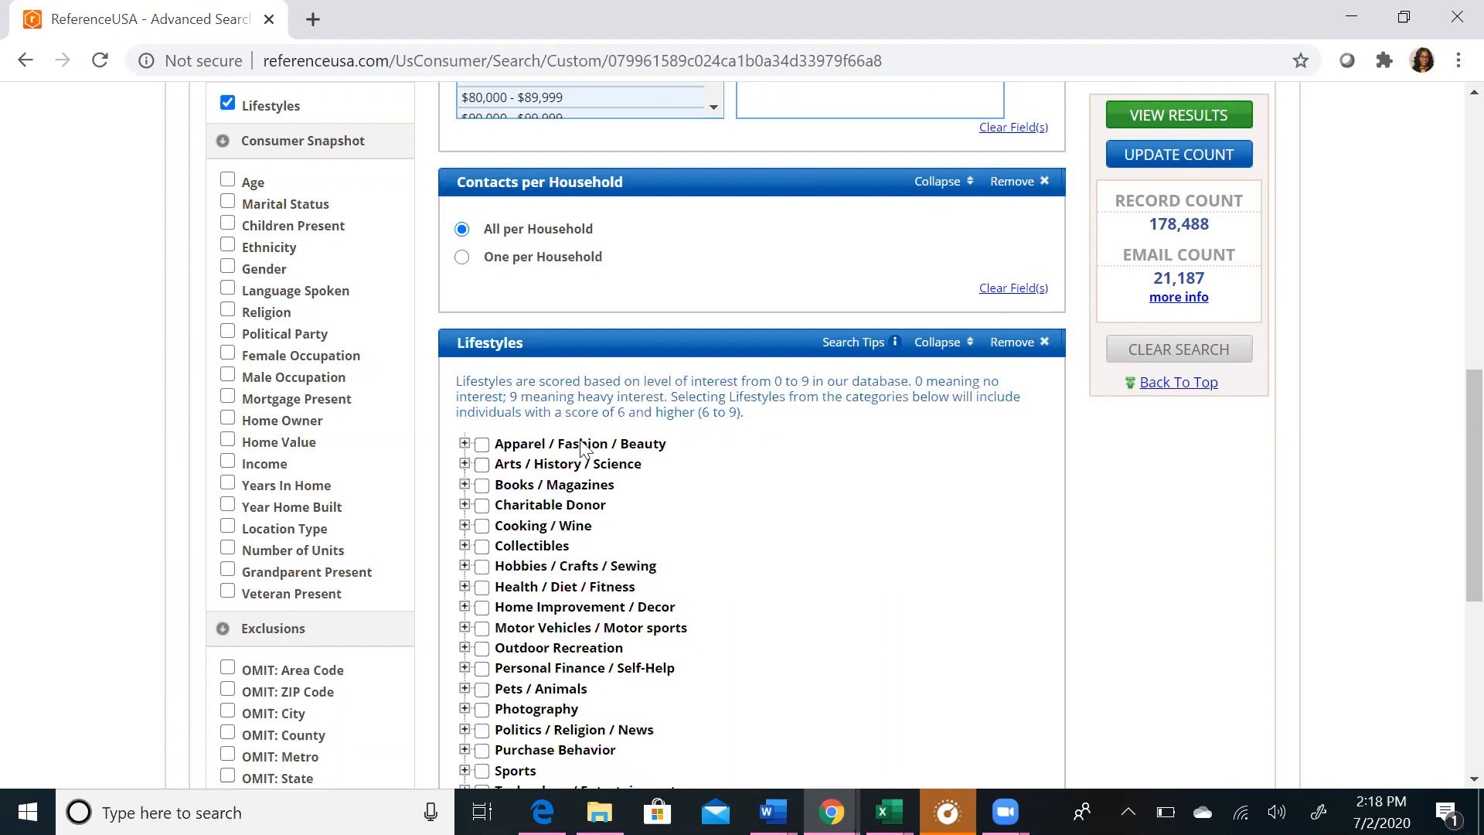
click(465, 444)
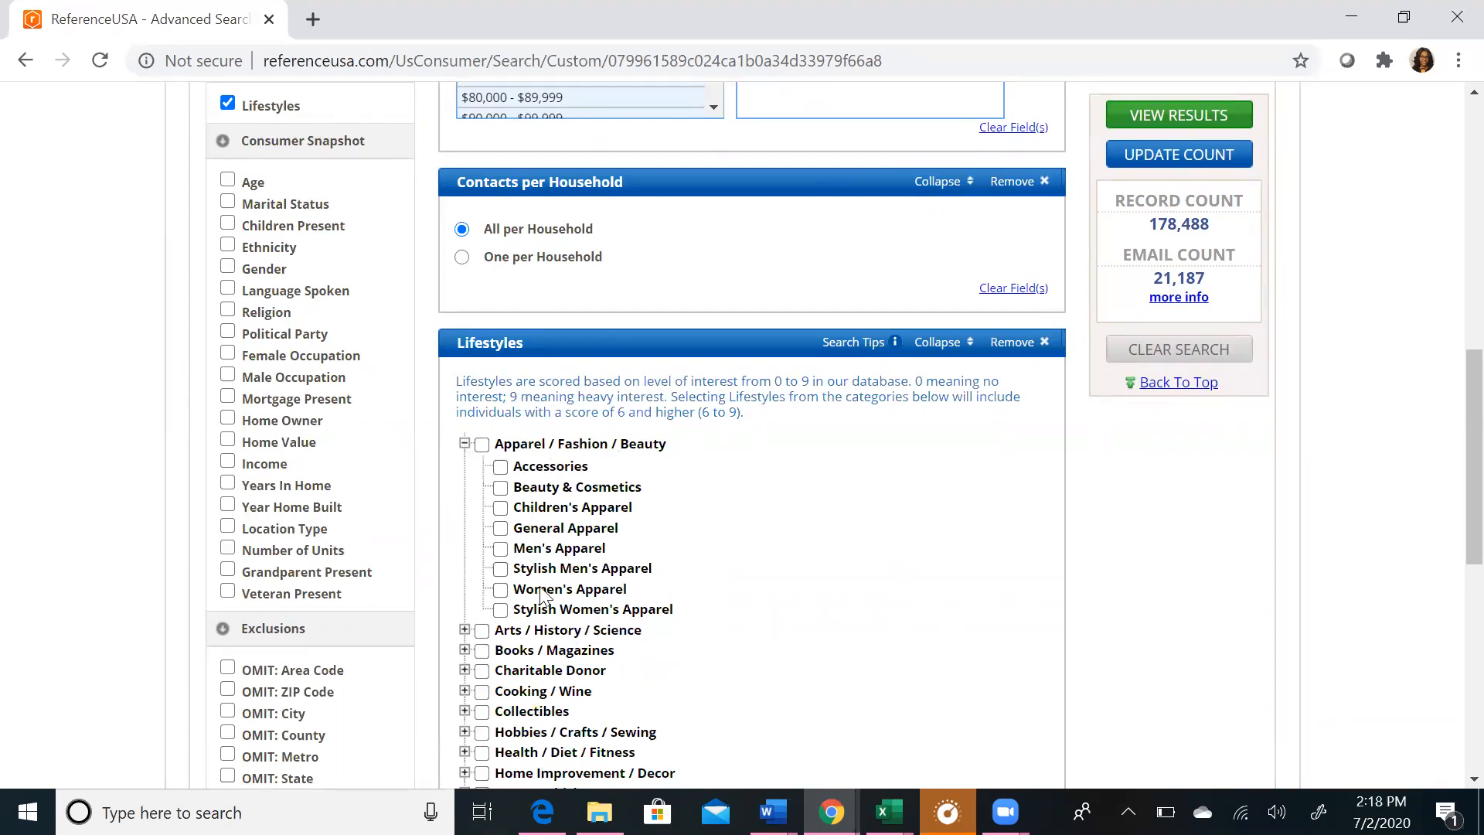
click(501, 488)
click(1177, 159)
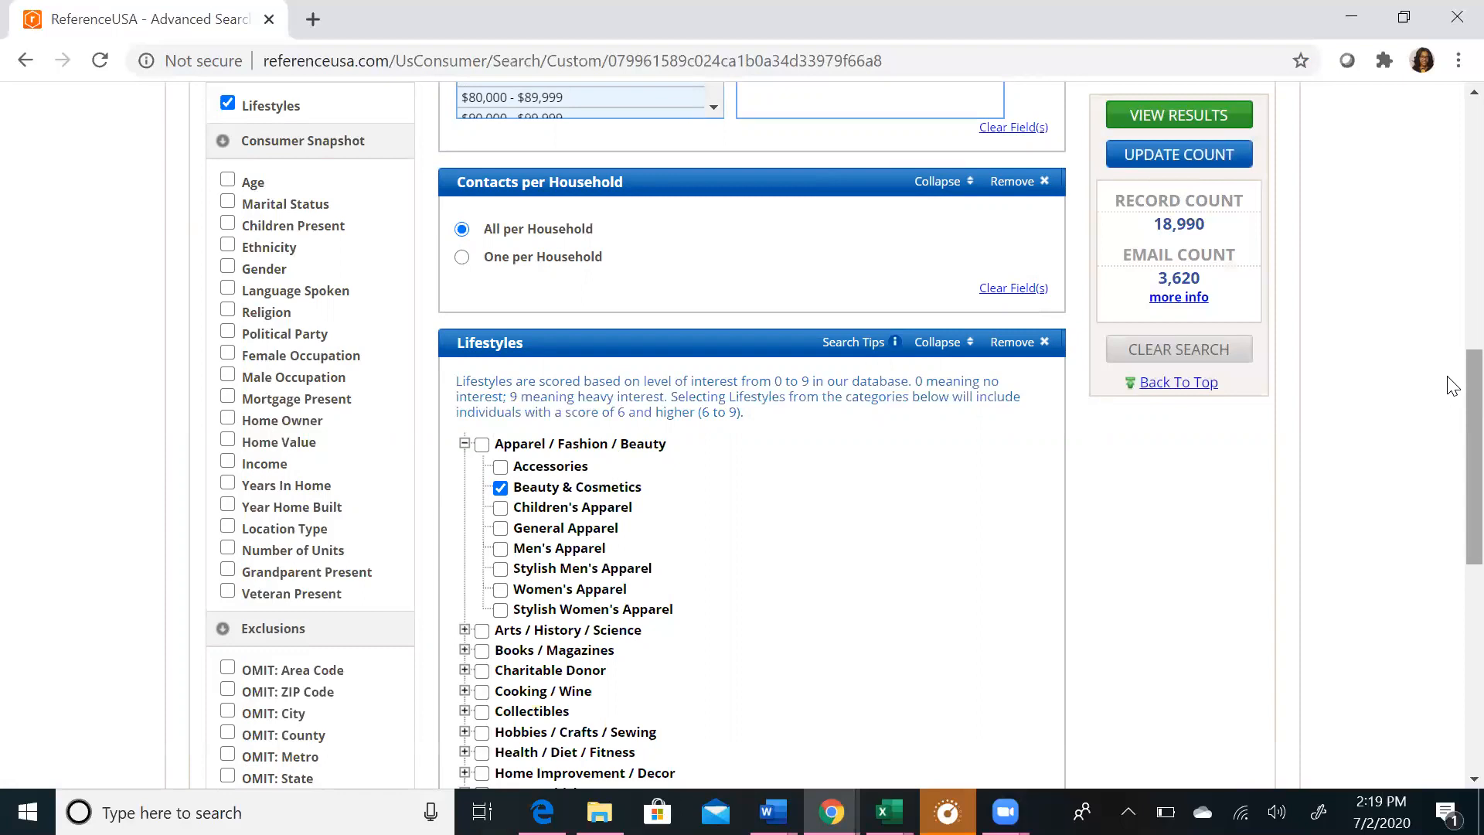
View the consumer records that match the city, income and lifestyle criteria, and return to revise the search
scroll(1451, 353, up, 1)
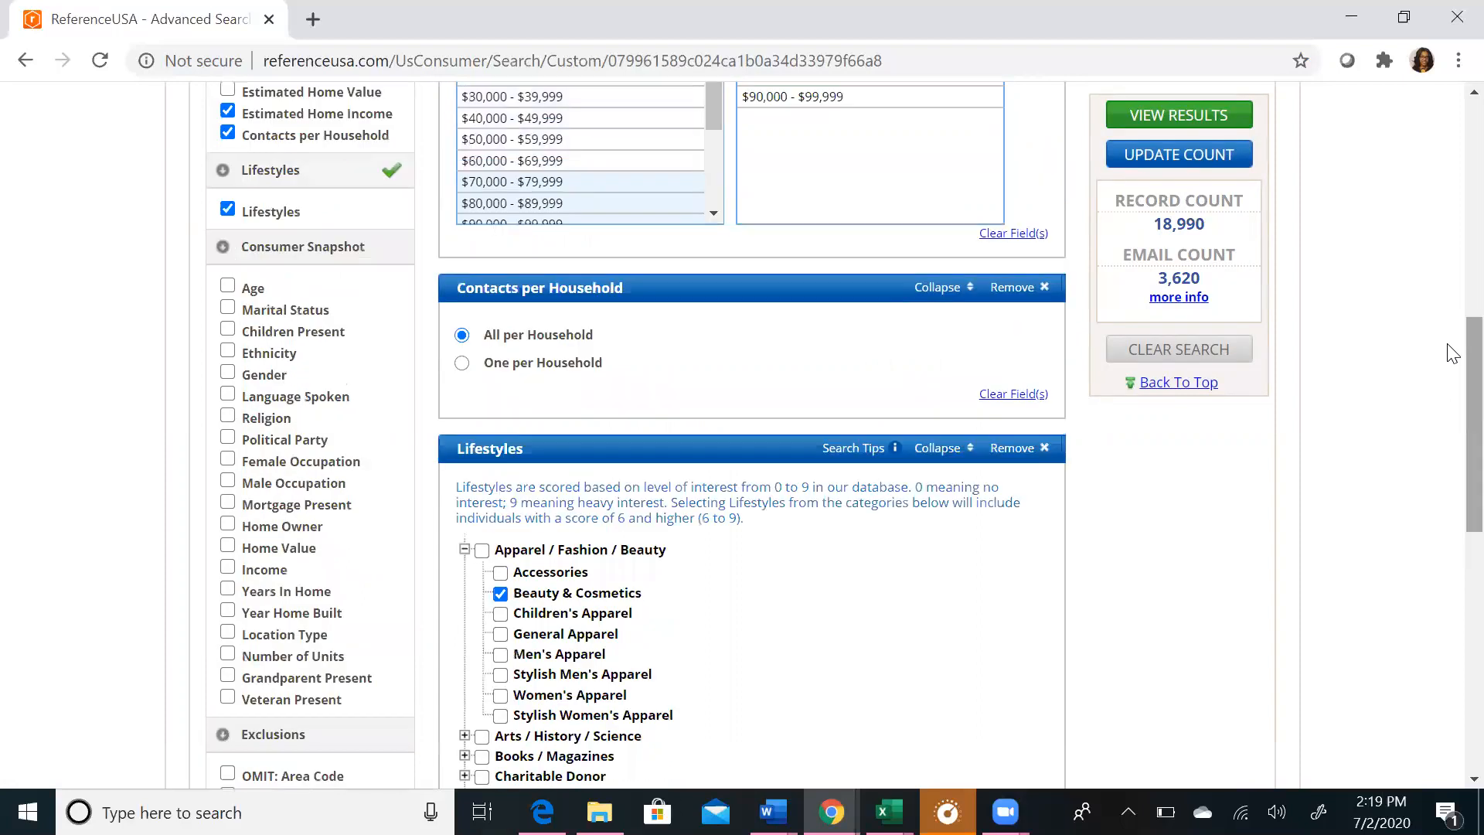
click(1195, 101)
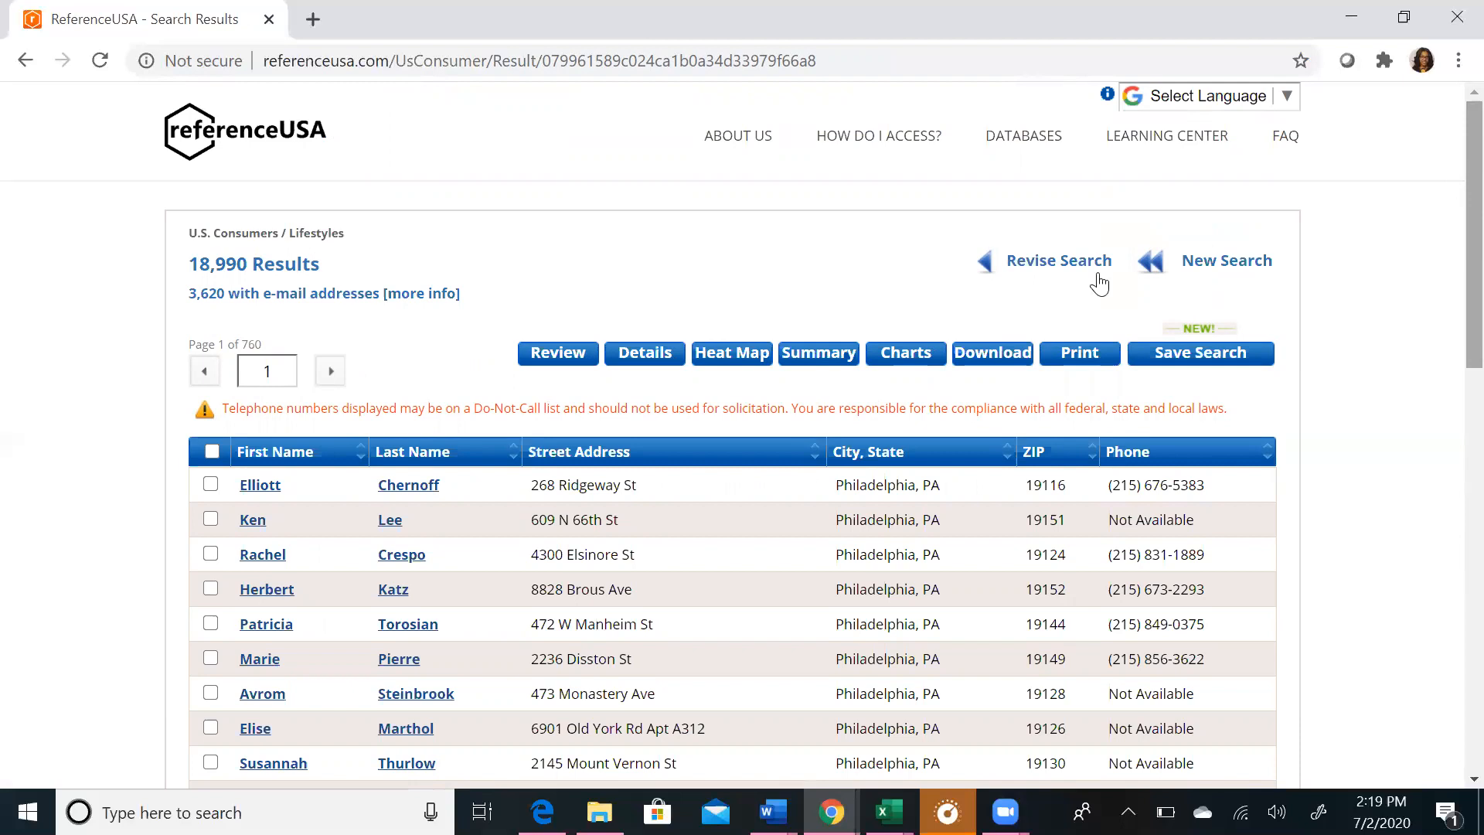
click(1022, 268)
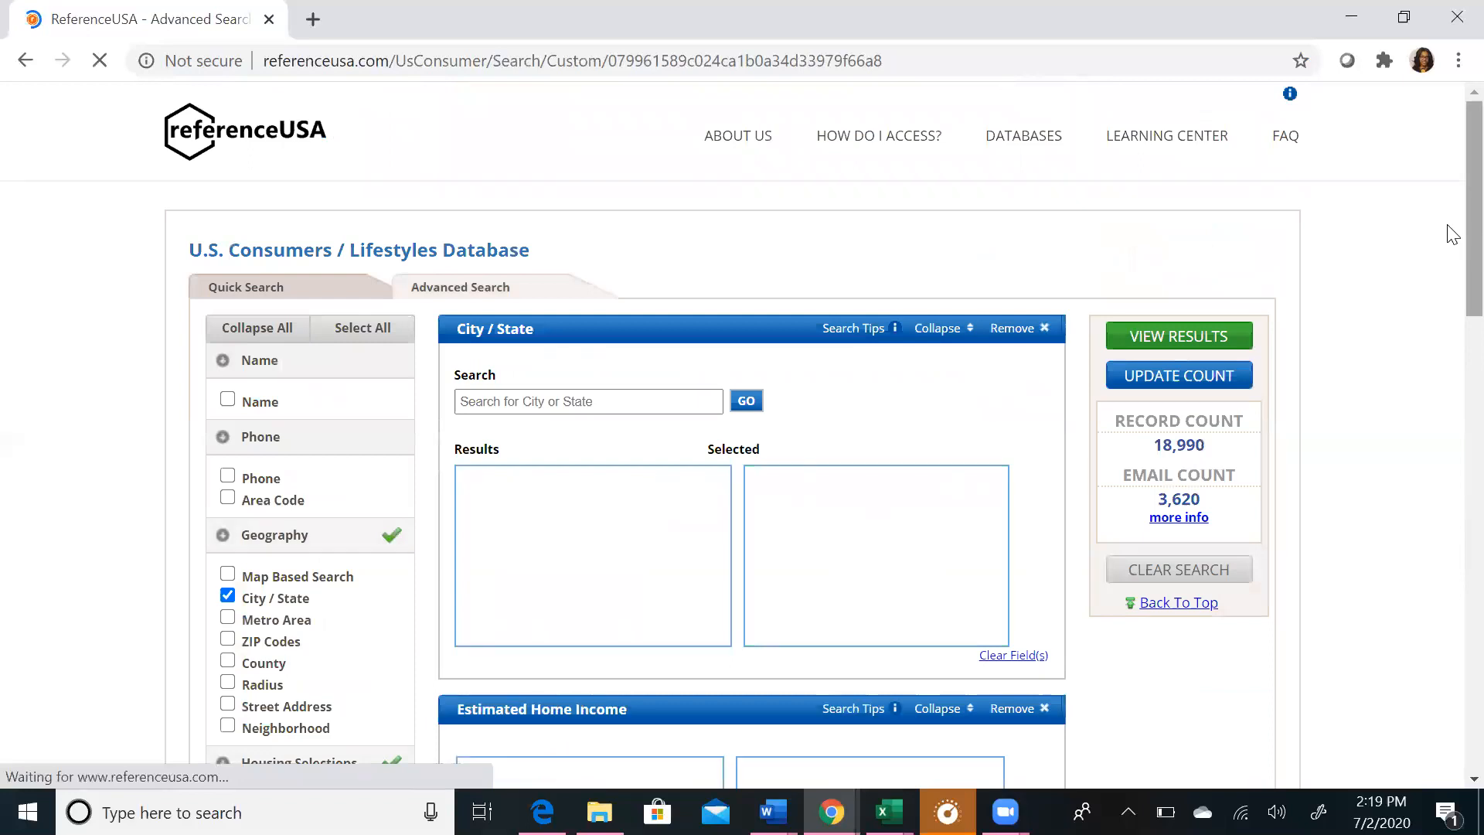
Add the Age criterion from the Consumer Snapshot group, select the 25 - 29 range, and update the record count
scroll(1452, 222, down, 8)
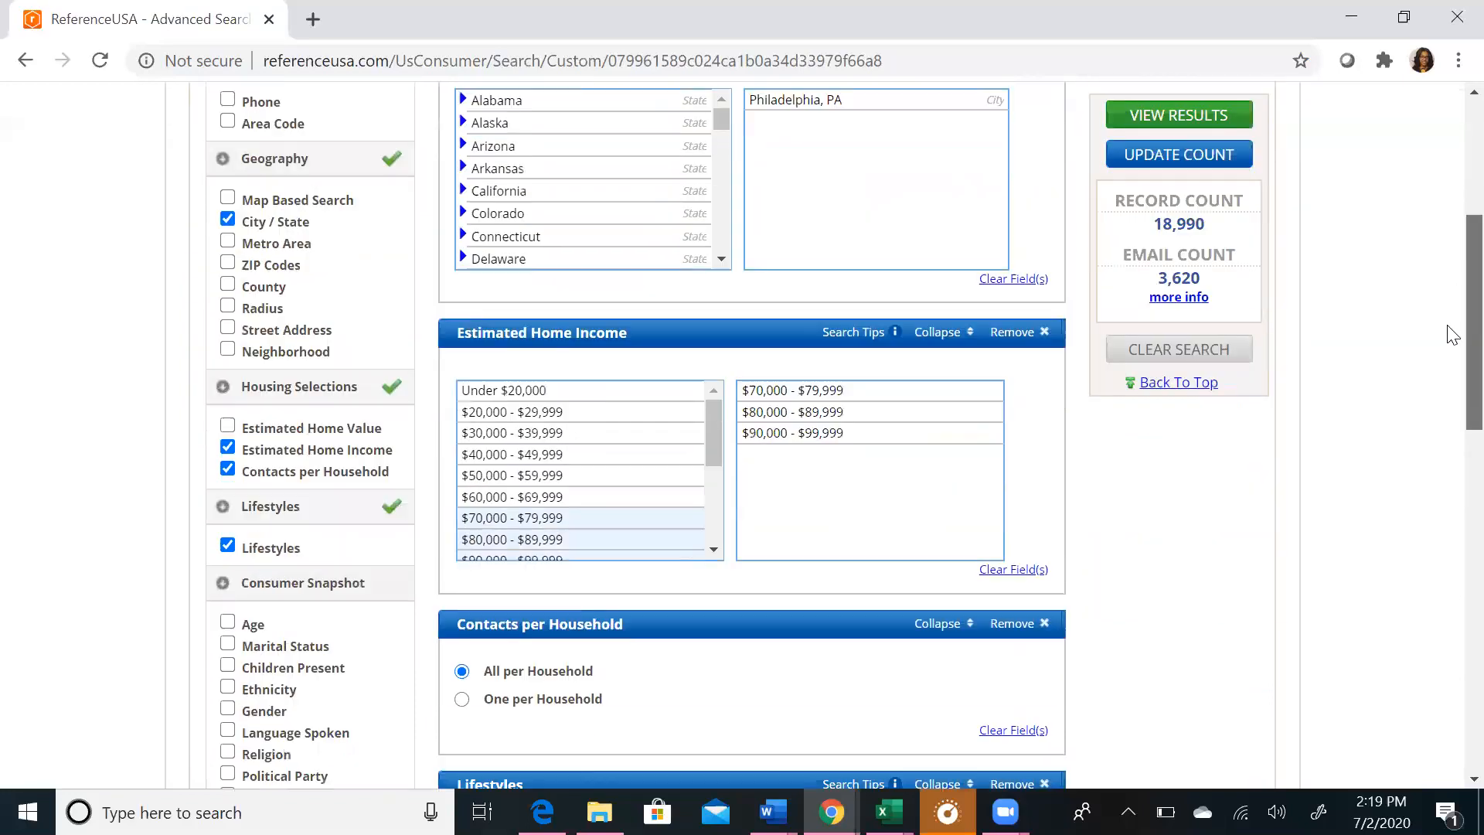
scroll(1440, 429, down, 1)
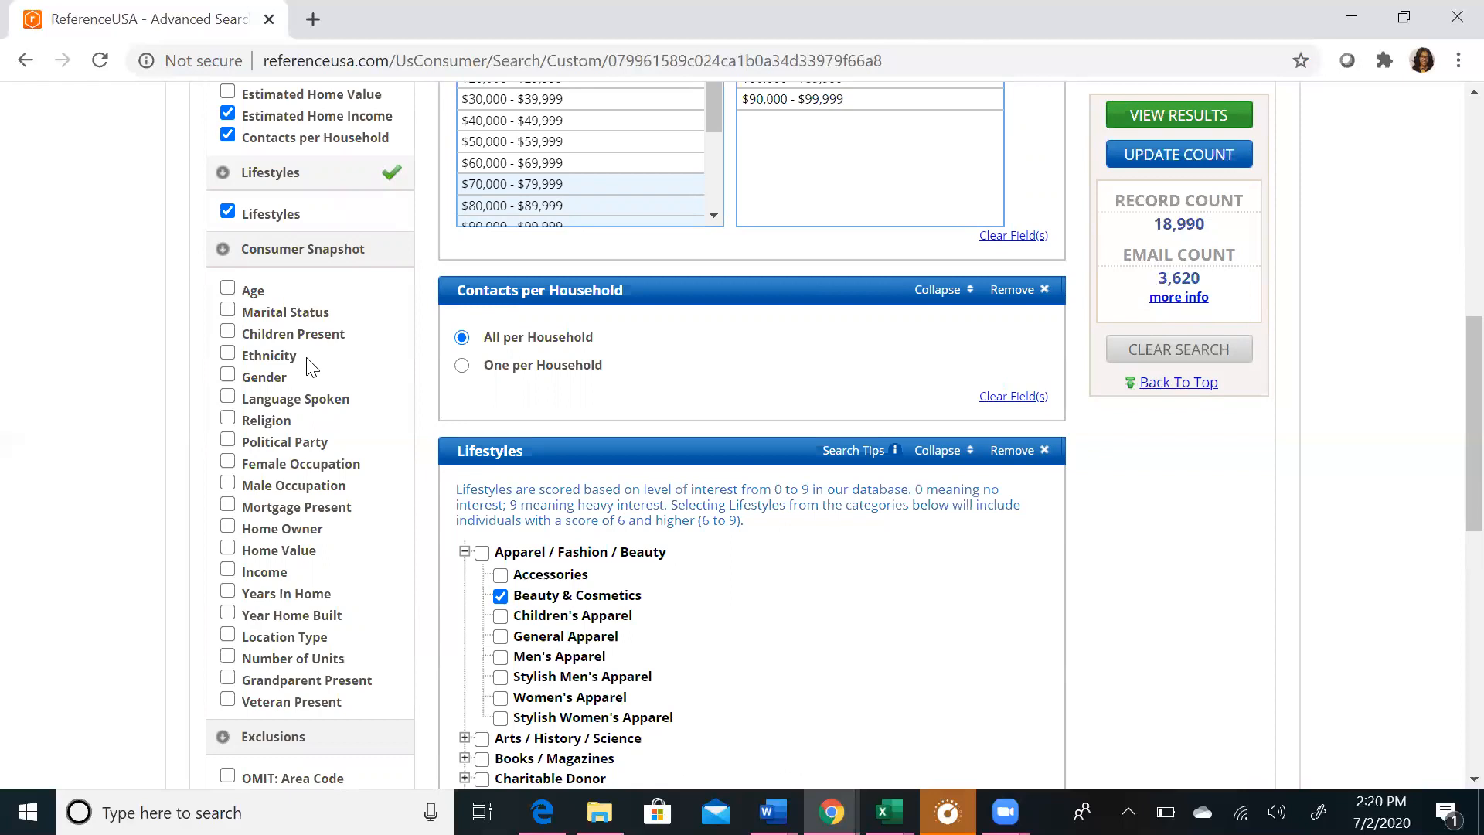
click(228, 288)
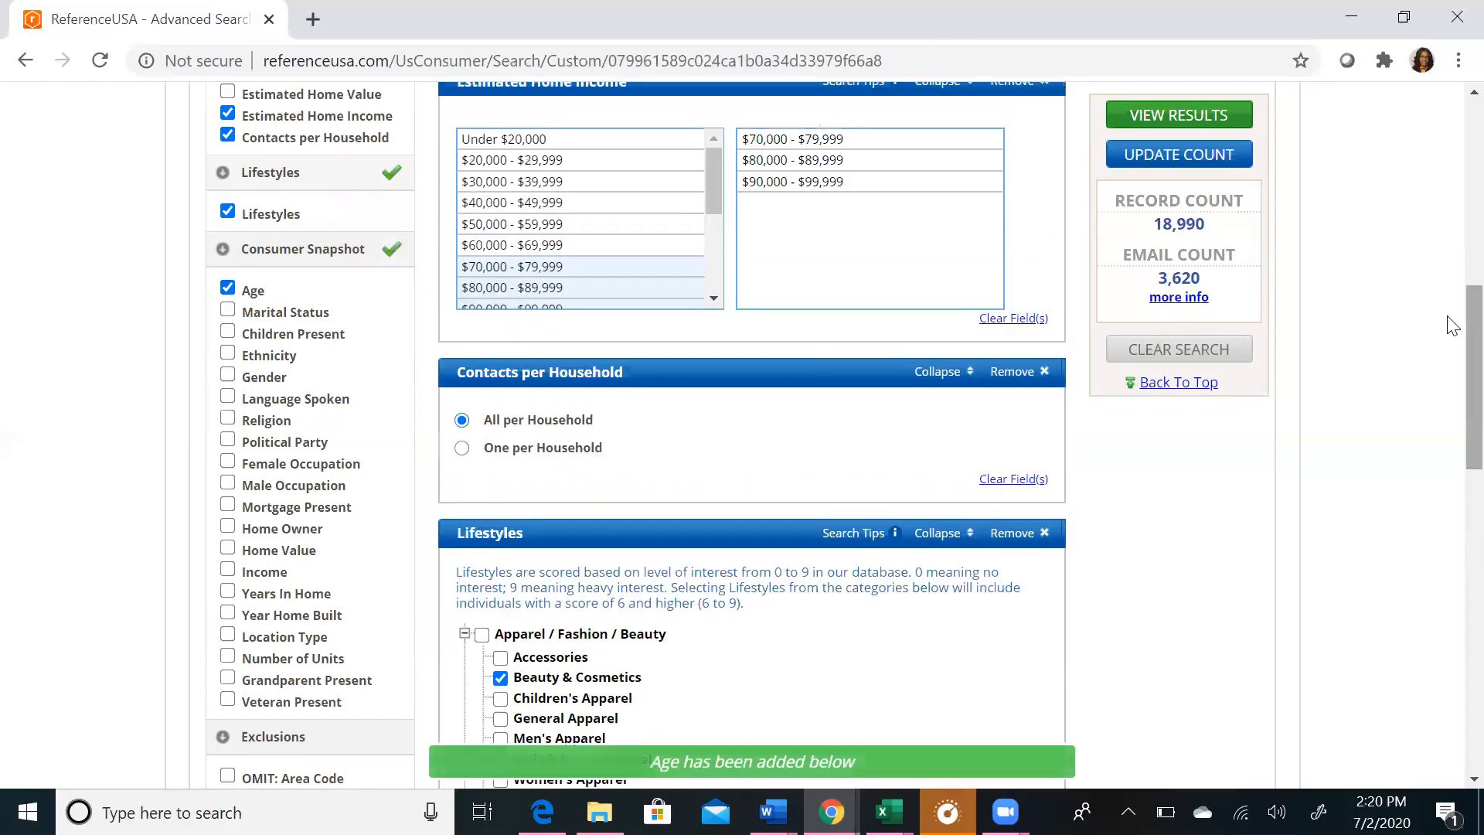
scroll(1452, 454, down, 10)
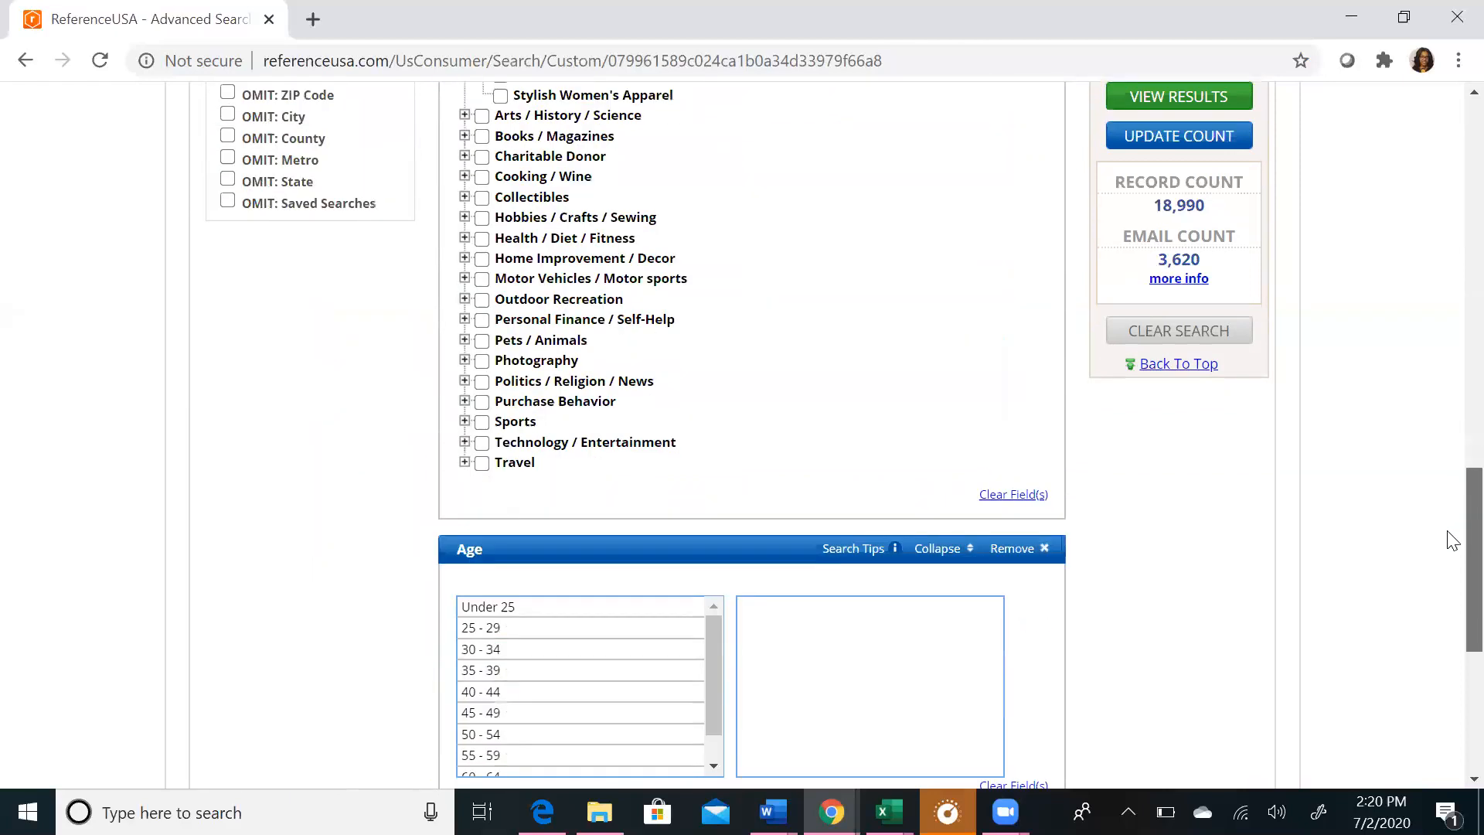
click(495, 444)
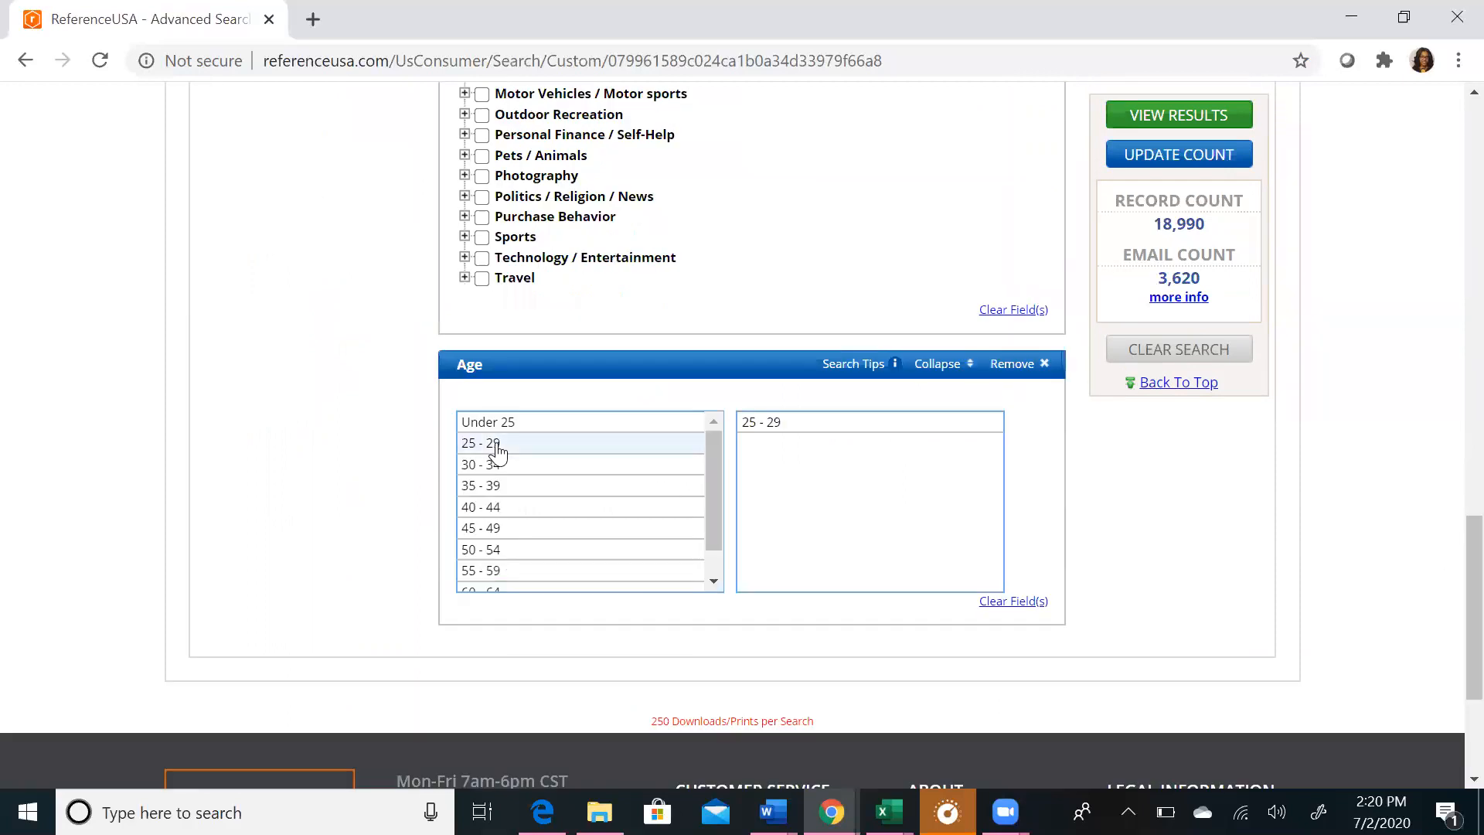
click(1207, 153)
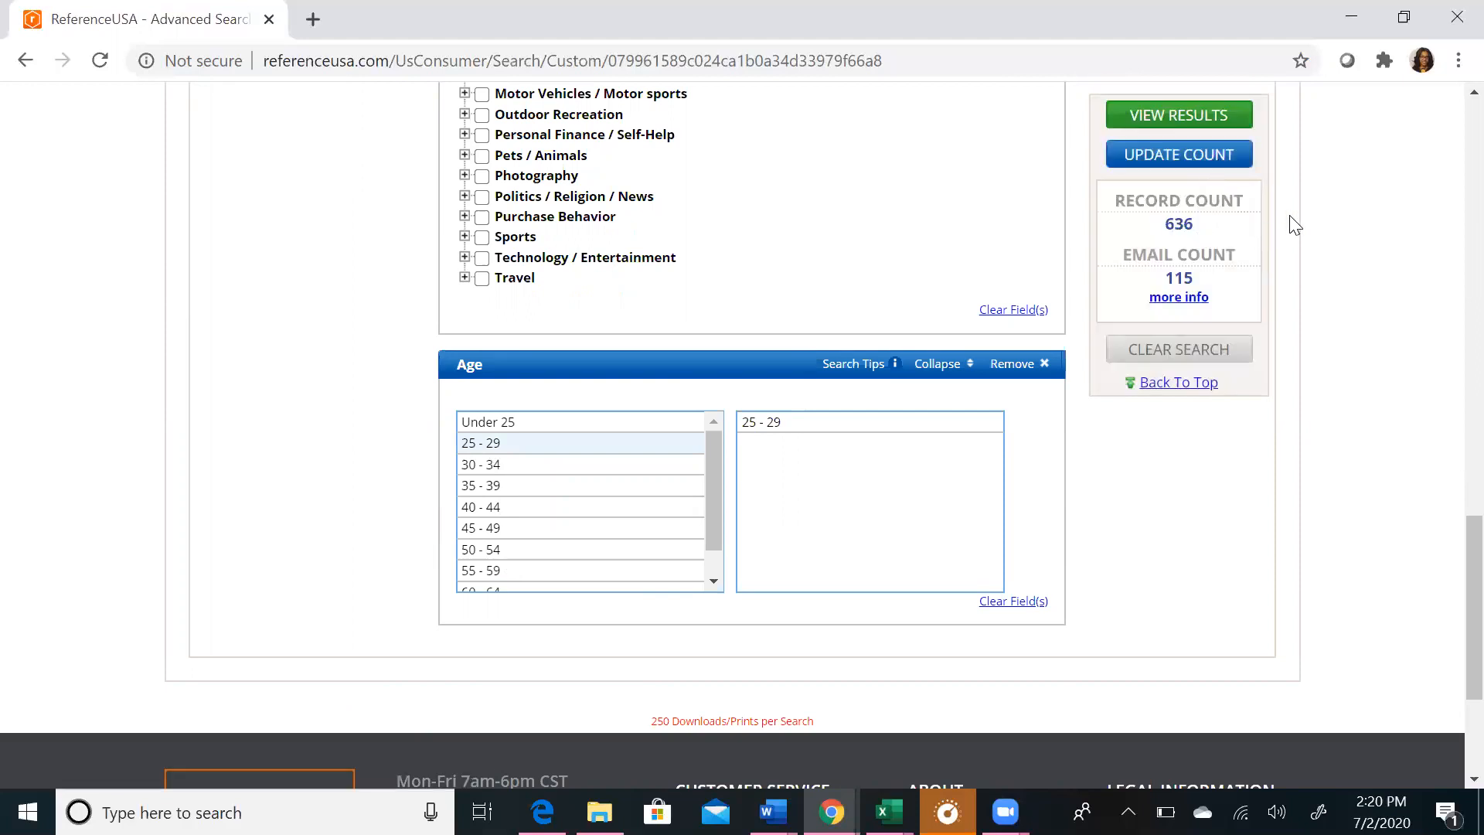
View the results' data summary as a chart comparing records by 5 digit ZIP, and examine its peaks
click(1210, 115)
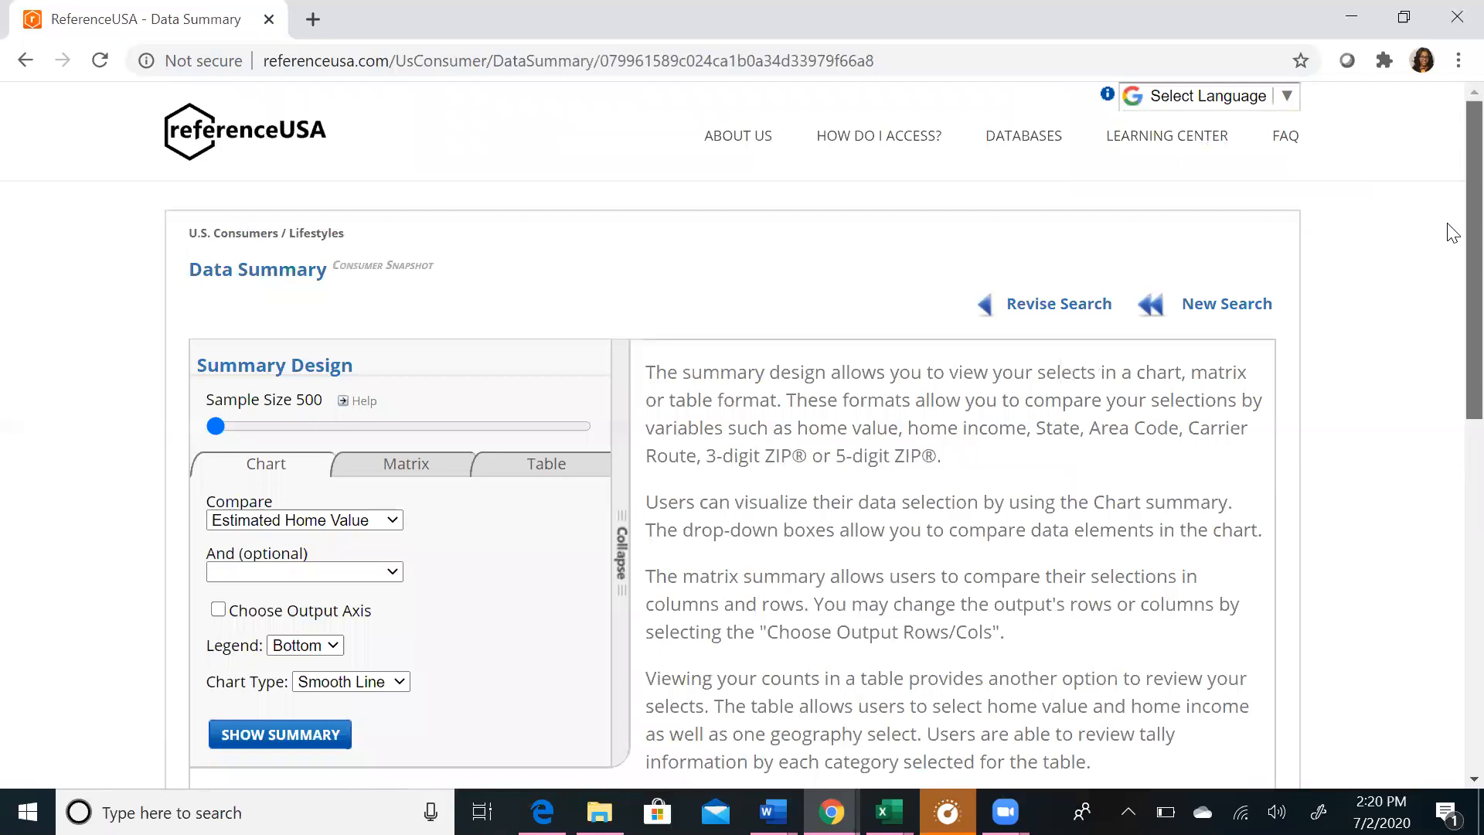
scroll(1450, 263, down, 2)
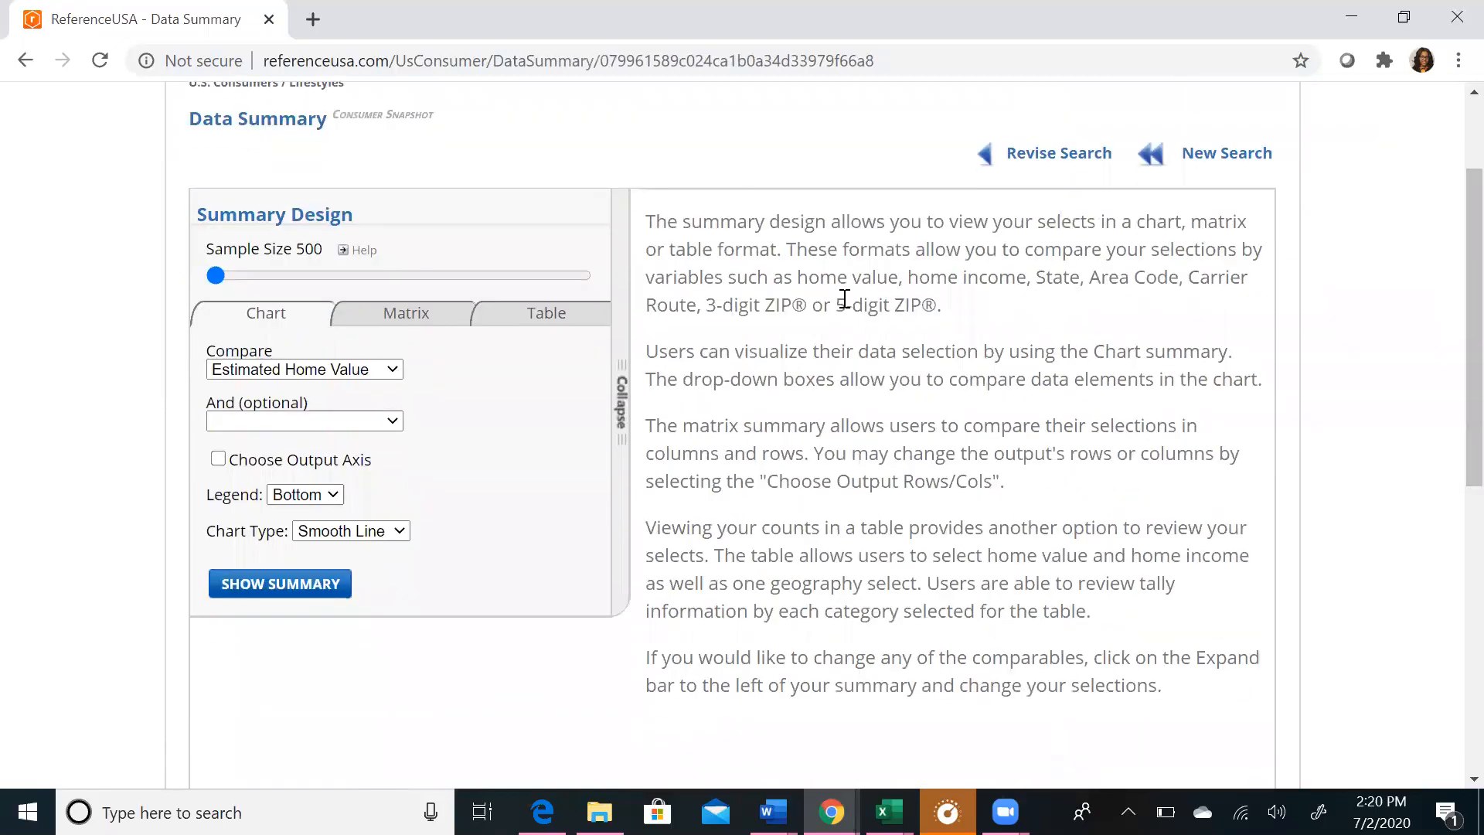
click(394, 371)
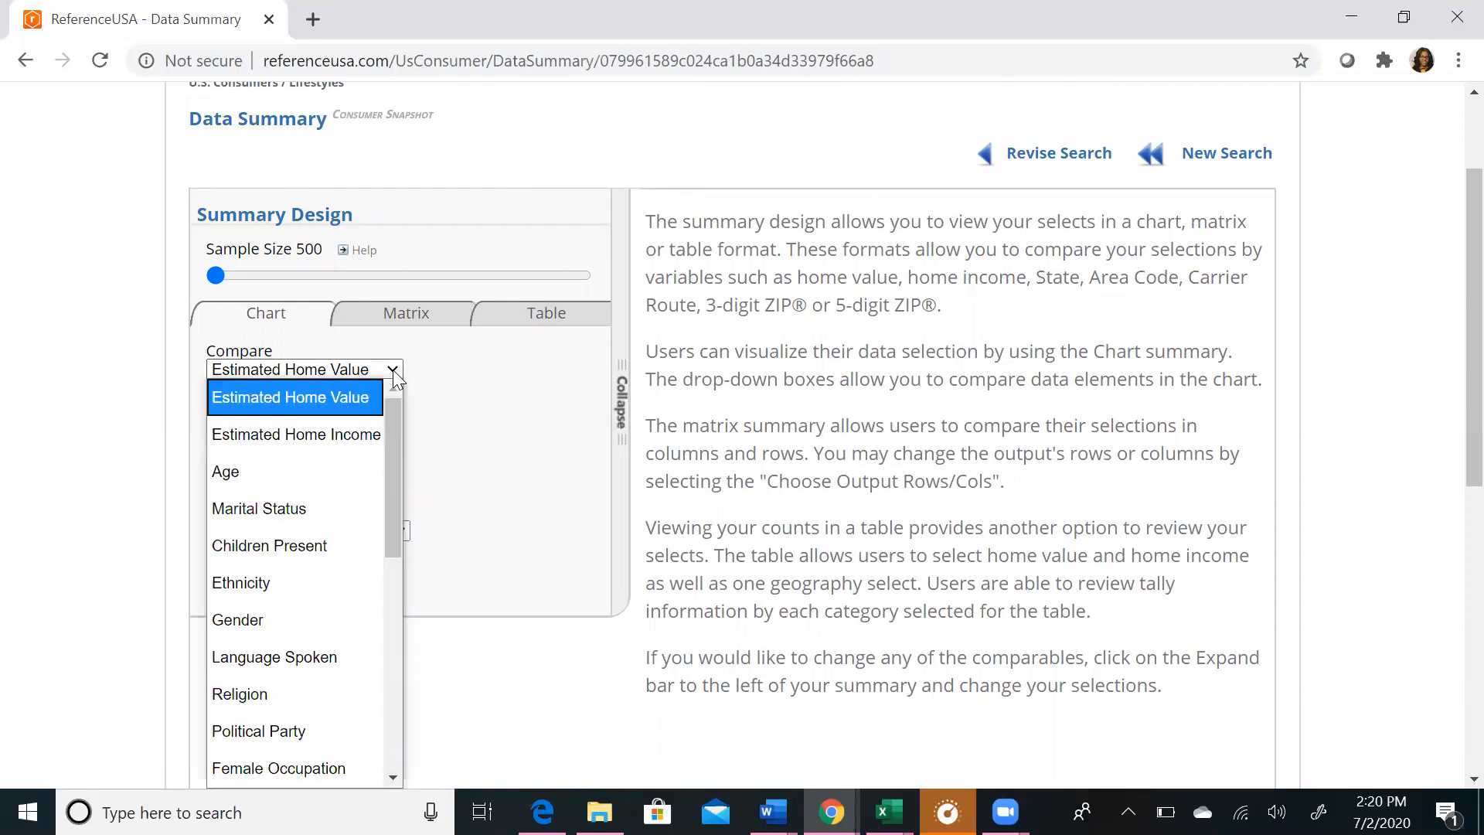
drag(387, 468, 376, 662)
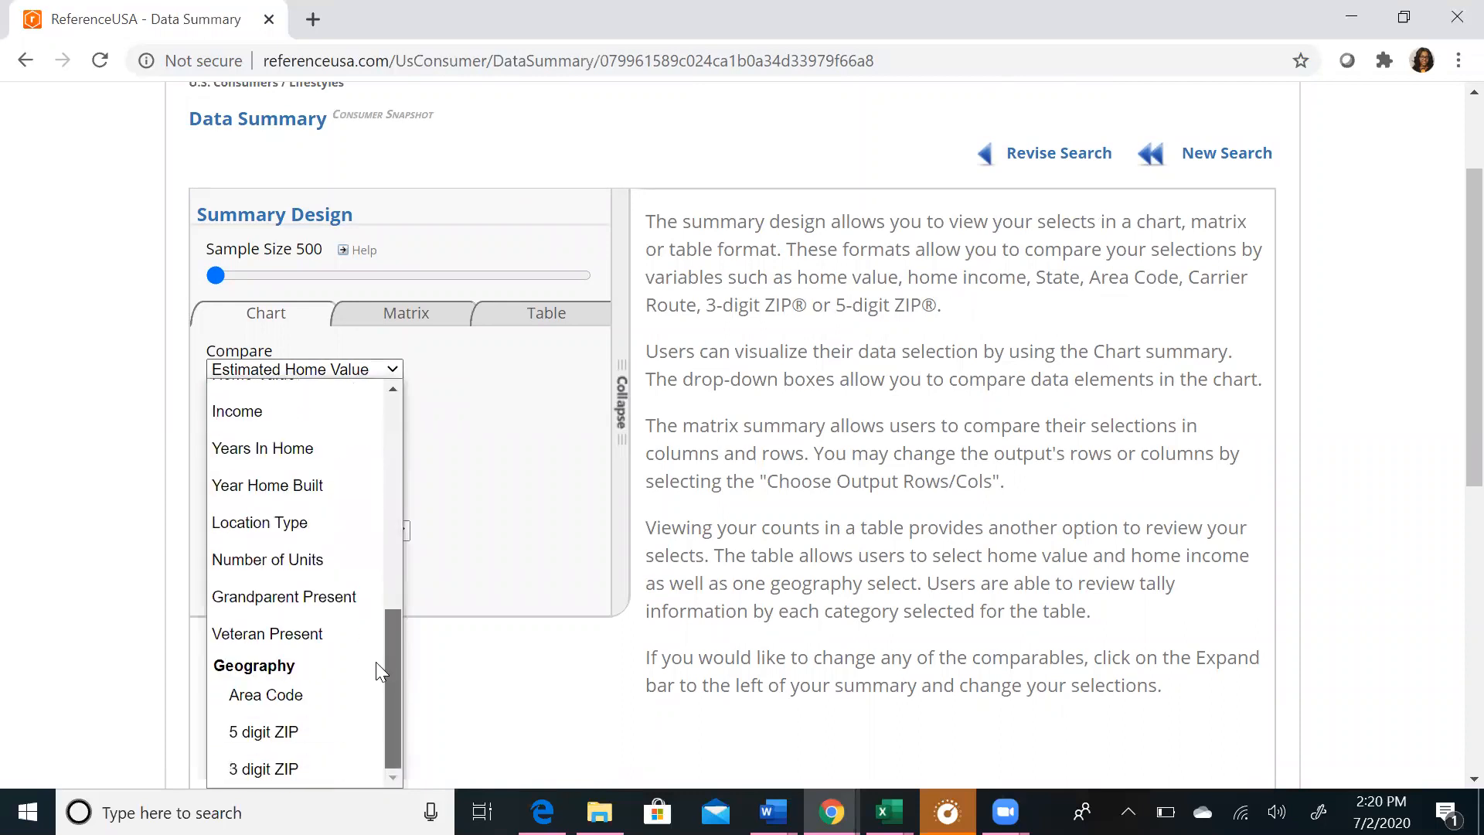
click(278, 734)
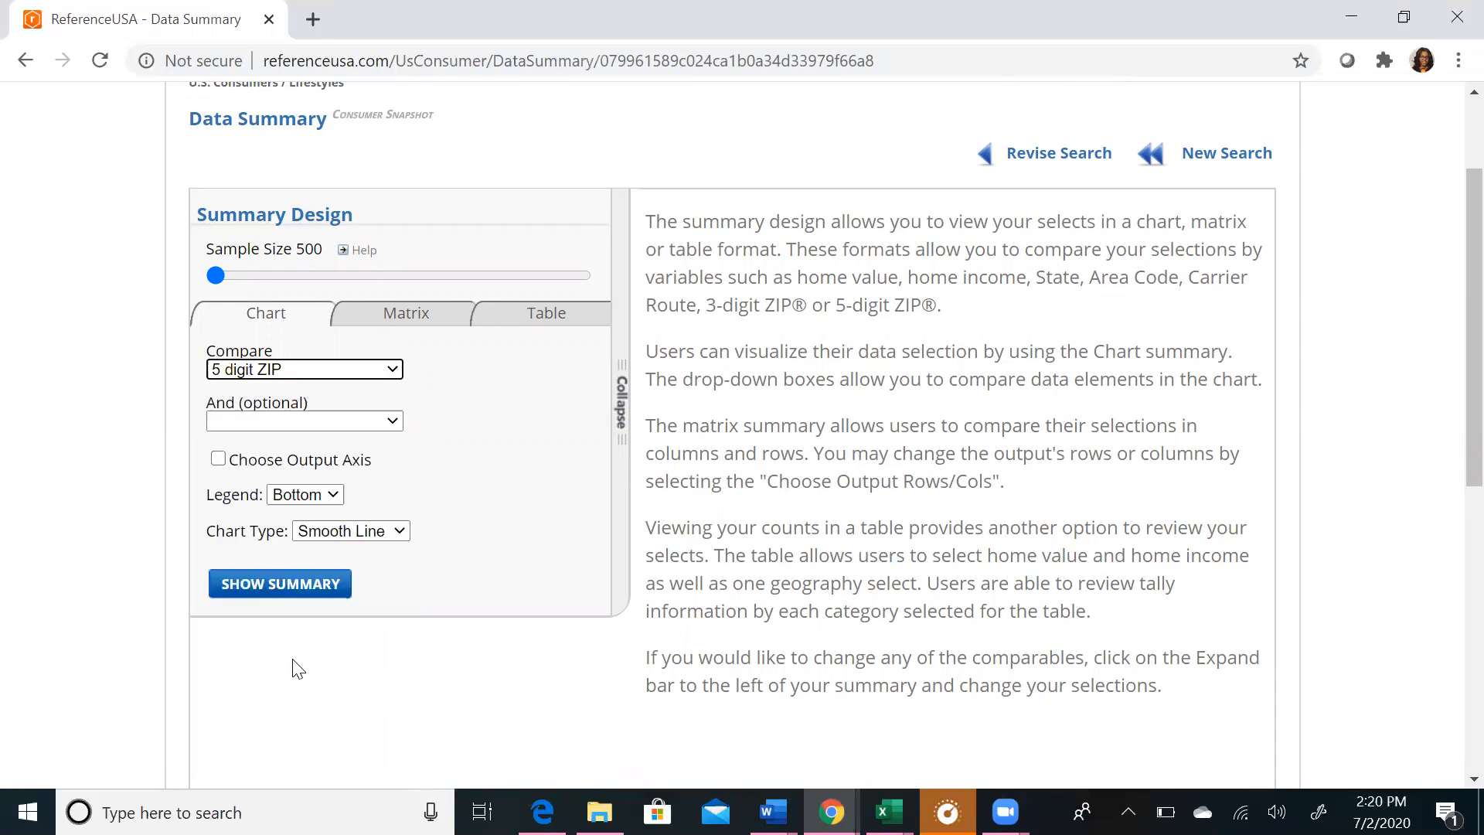
click(289, 585)
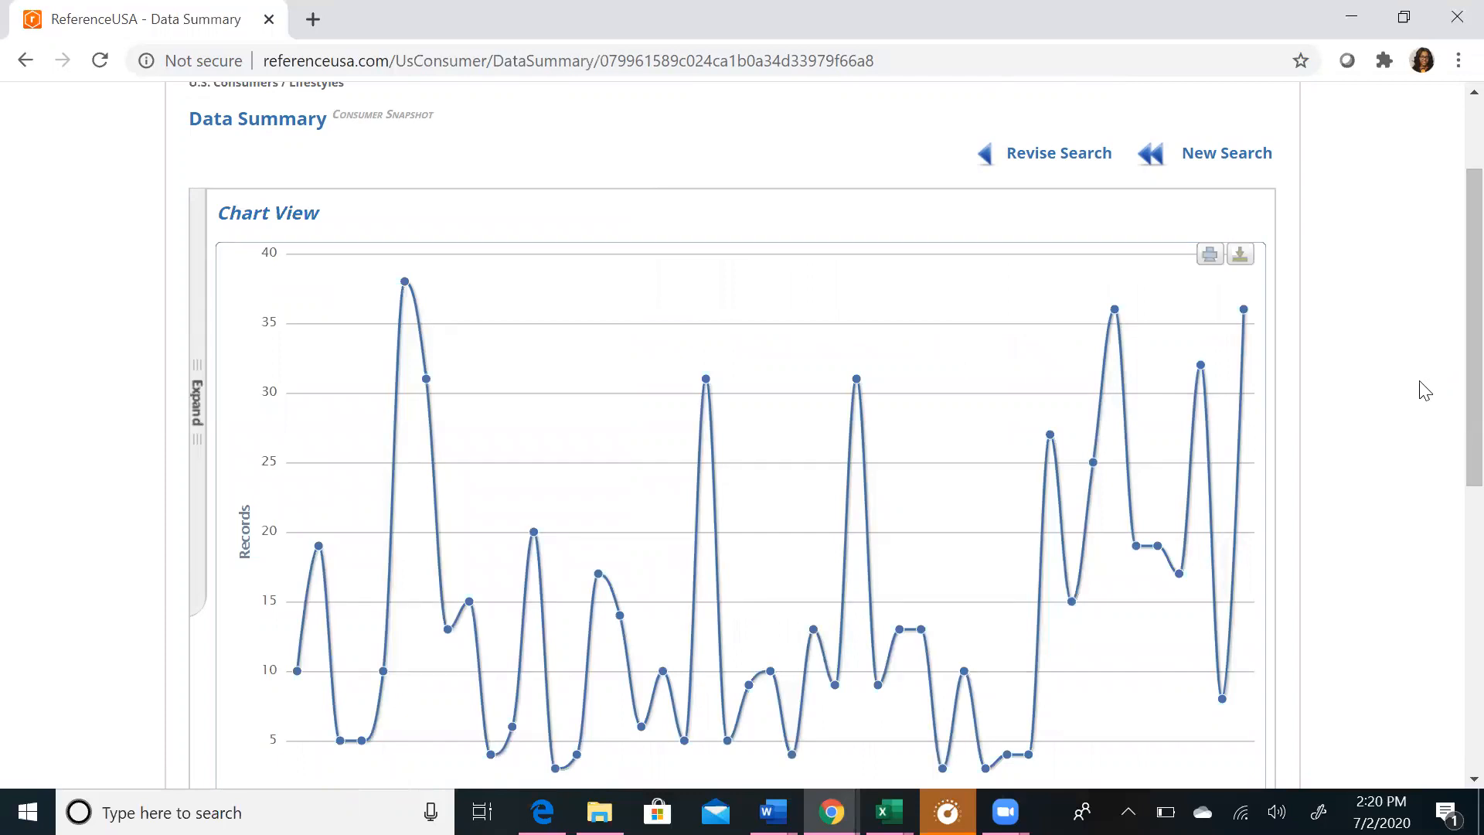
scroll(1452, 366, down, 1)
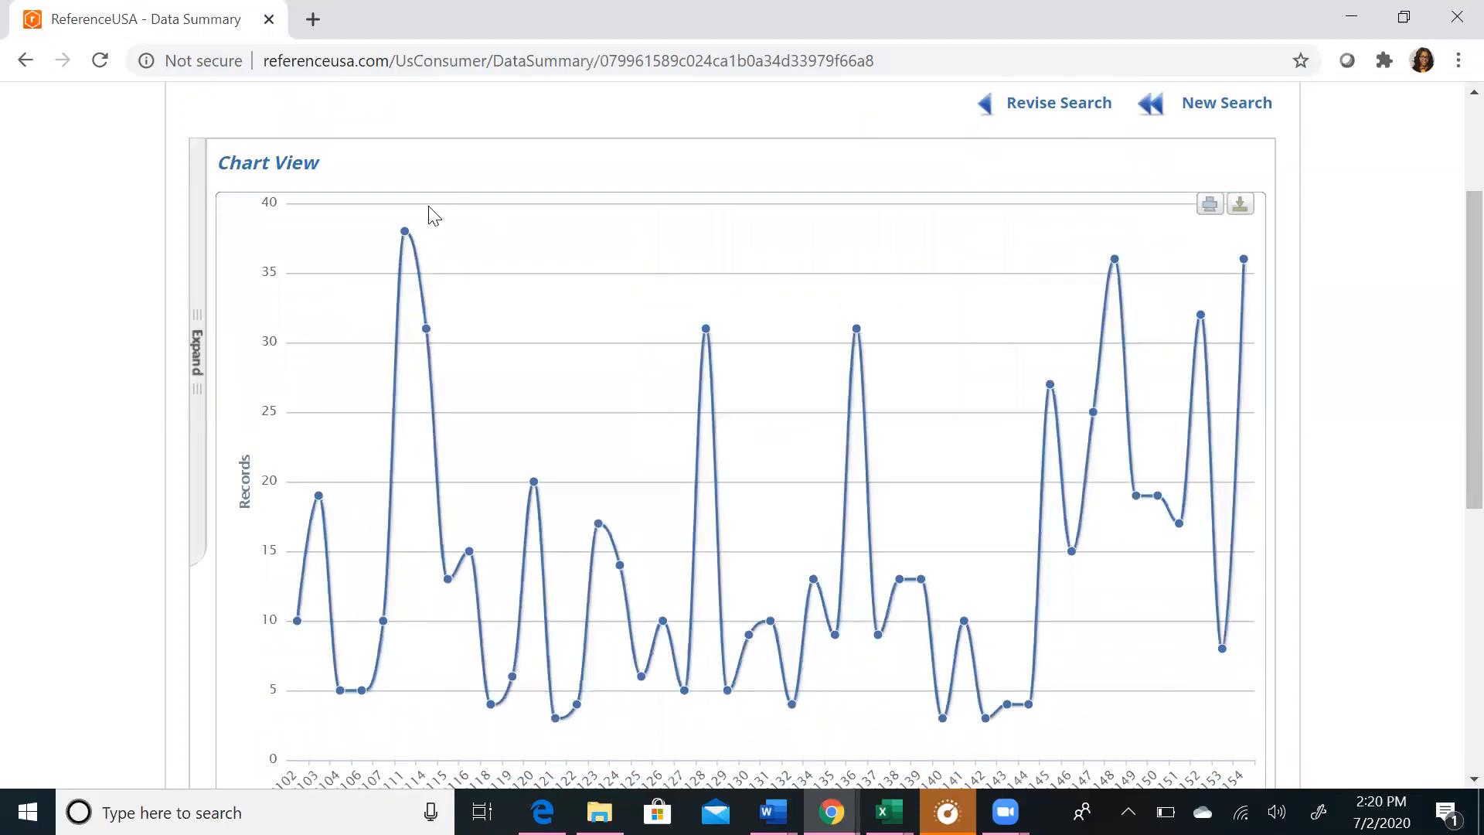
mouse_move(401, 236)
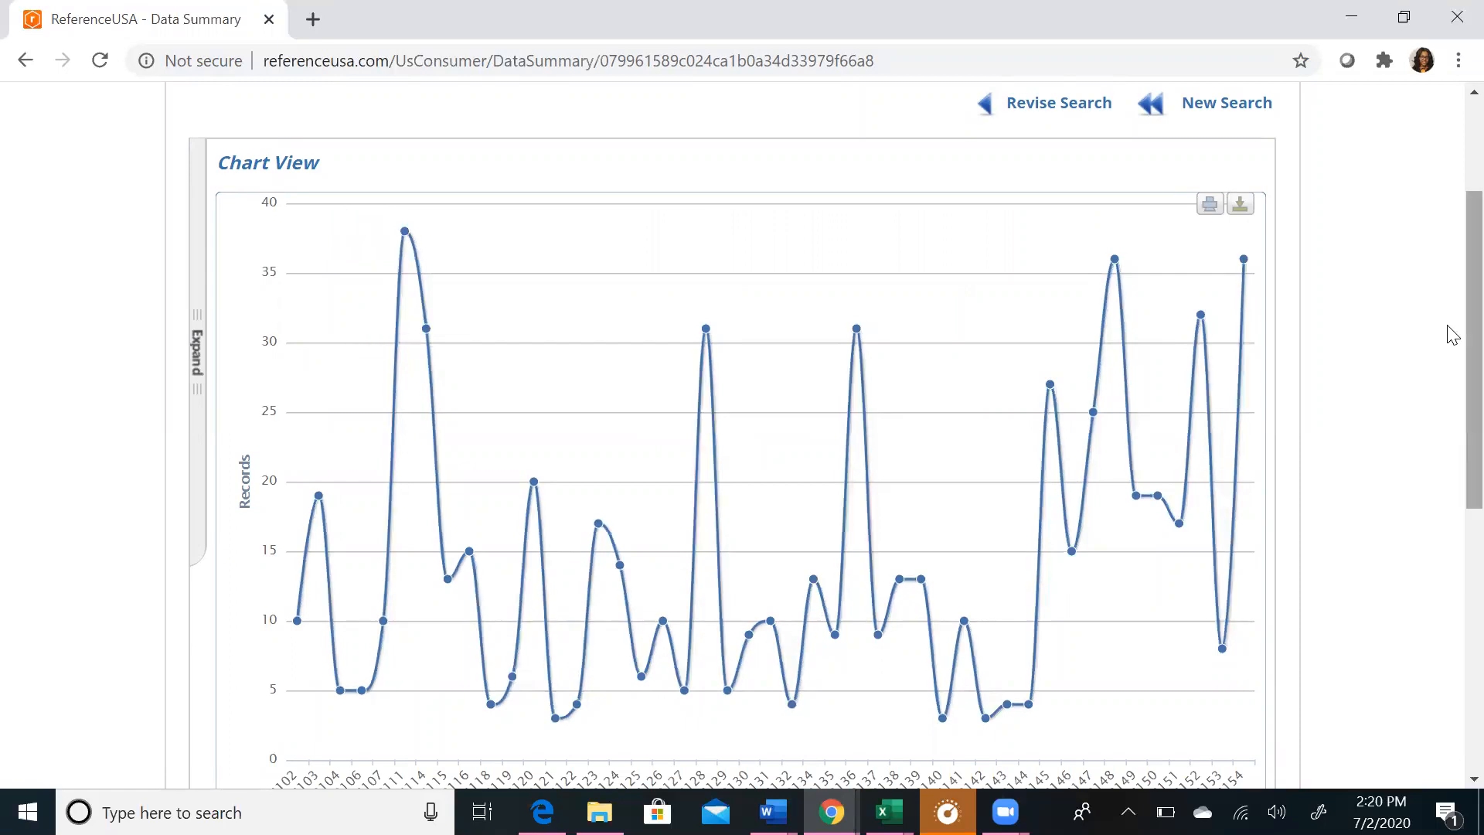
scroll(1450, 309, up, 1)
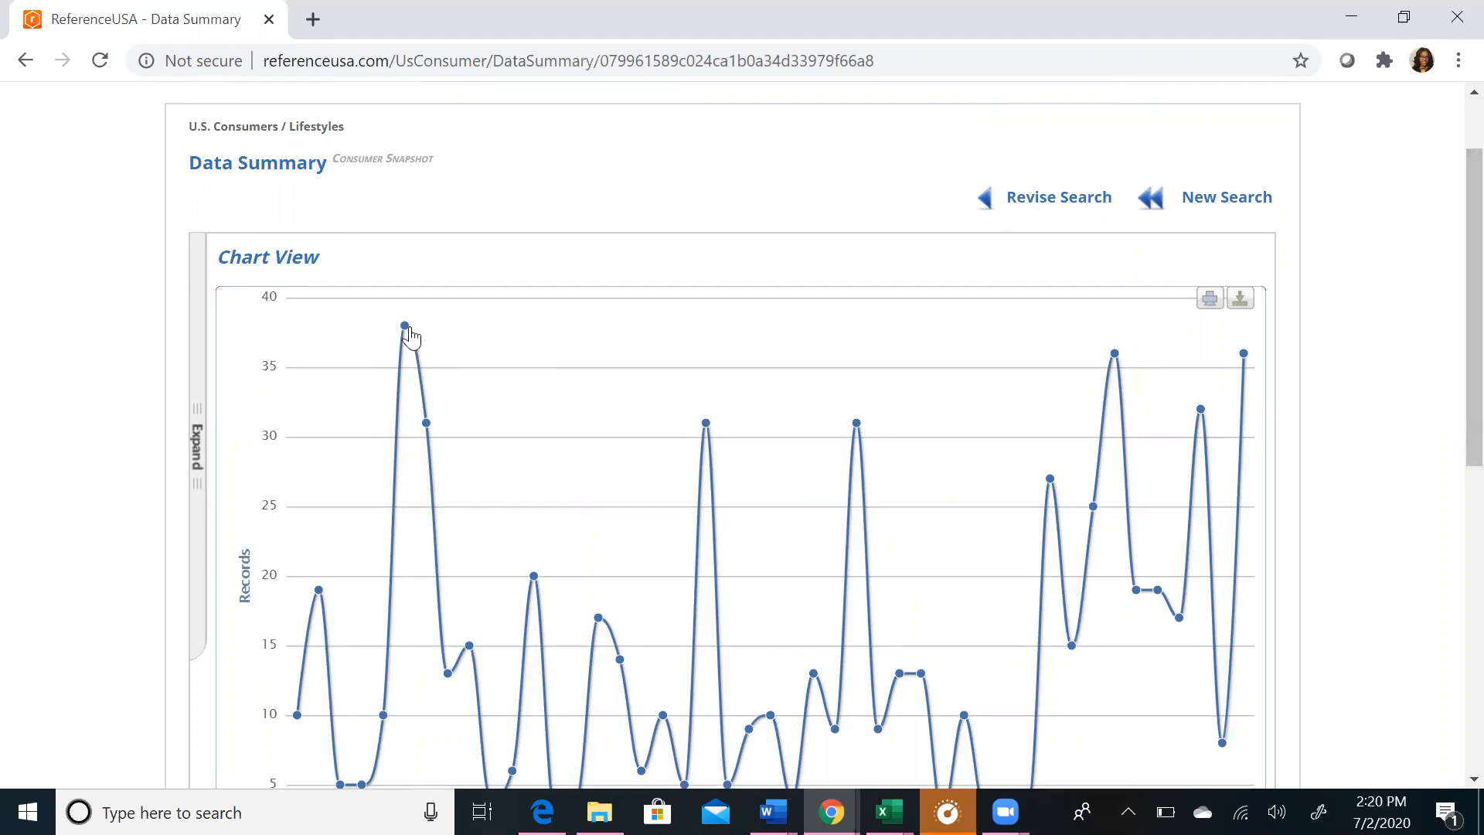
Revise the search and remove the Age criterion
click(1027, 204)
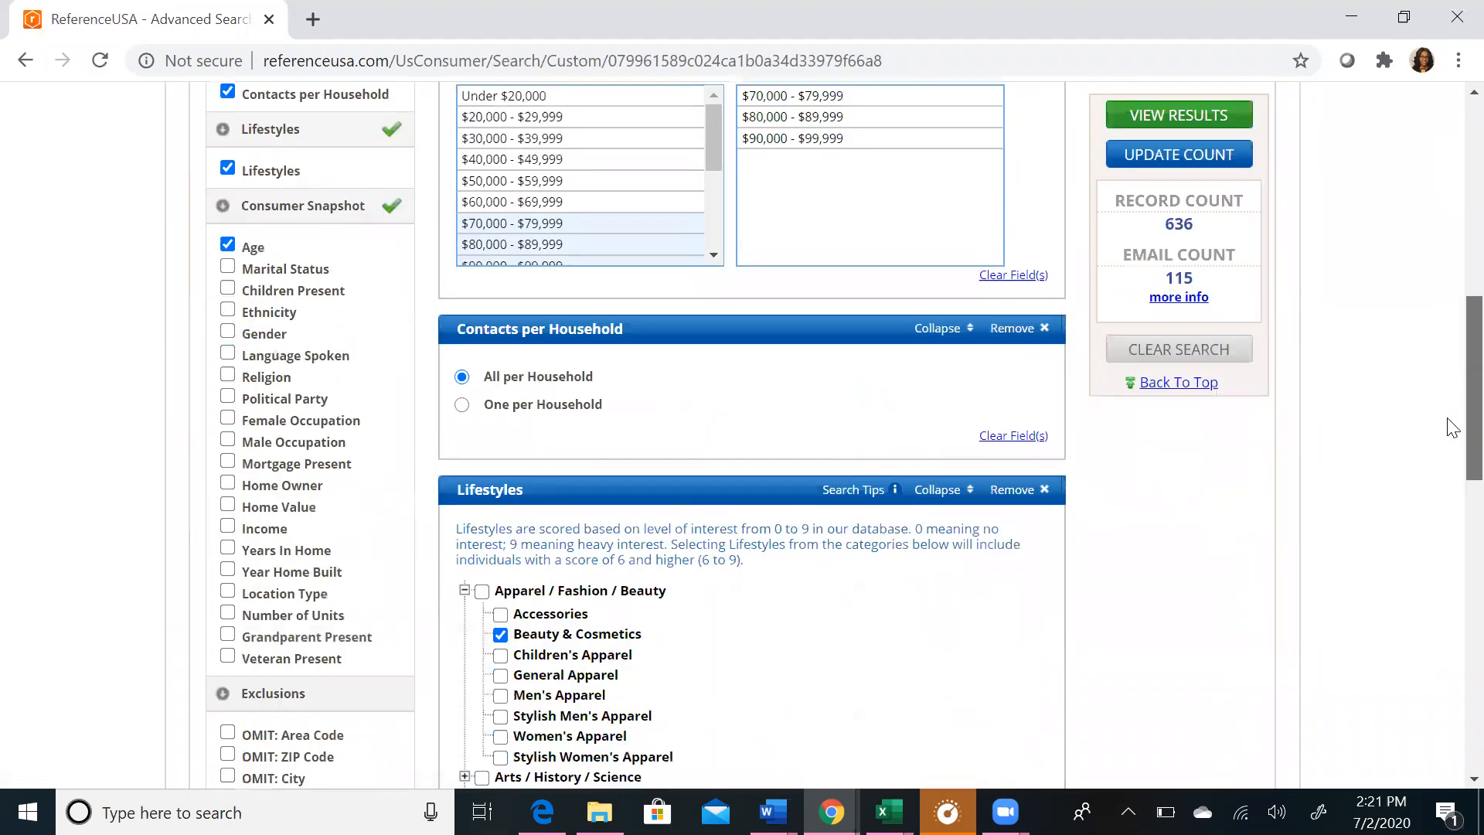
scroll(1375, 394, down, 1)
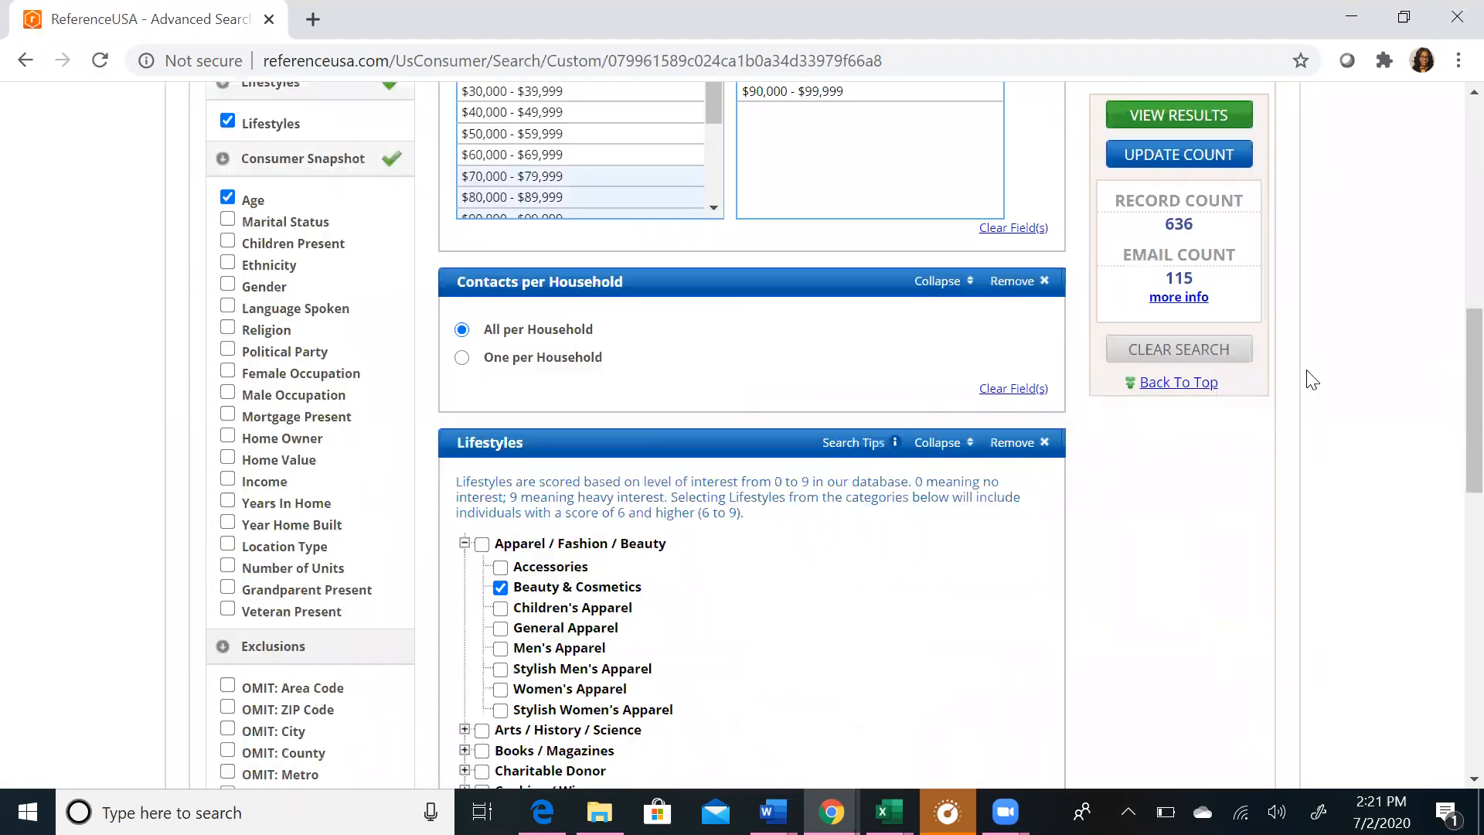
click(228, 196)
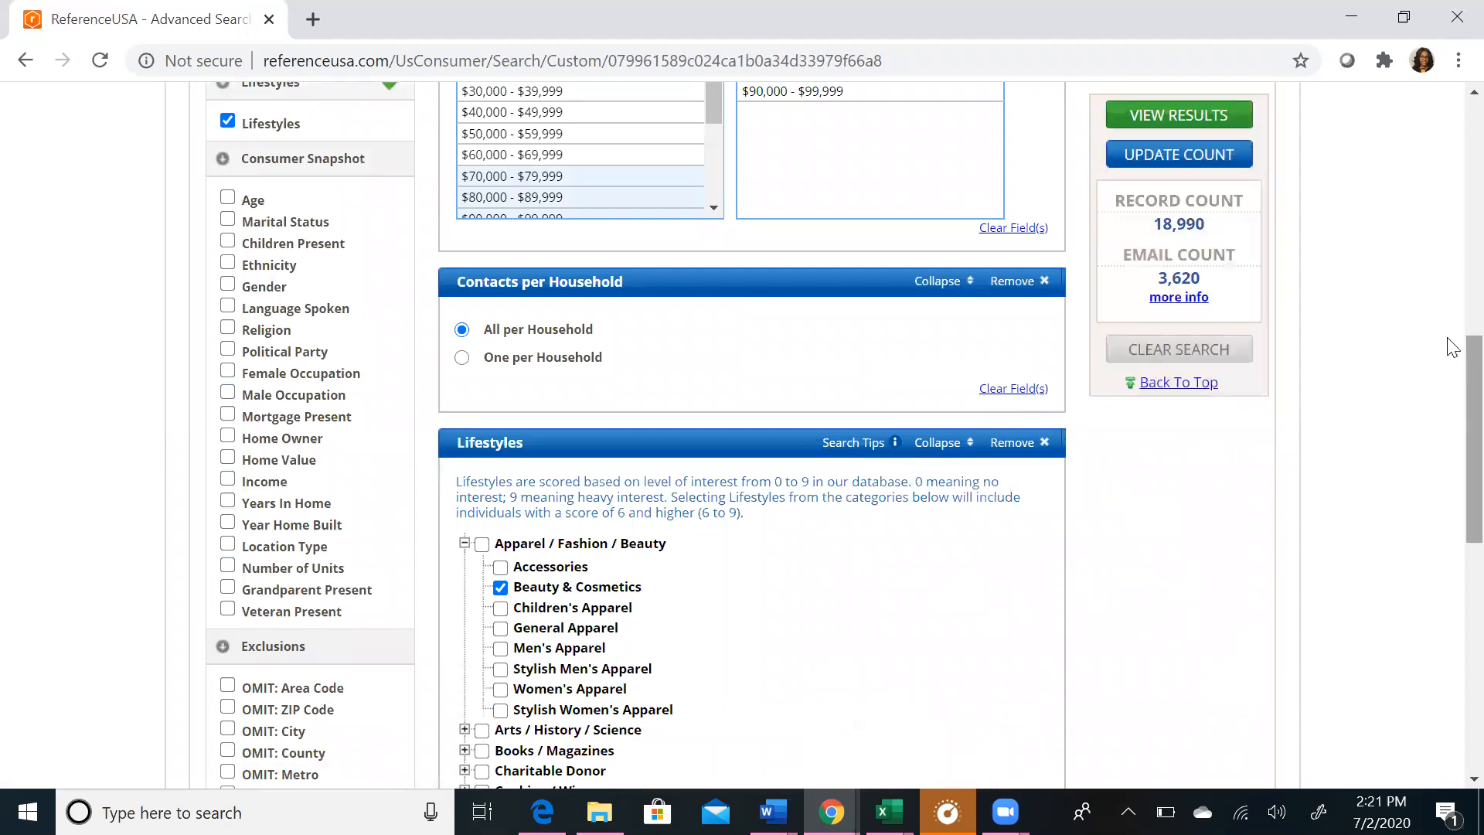
Review the remaining city, income and lifestyle criteria, and view the list of matching consumer records
scroll(1451, 293, up, 3)
scroll(1451, 290, up, 2)
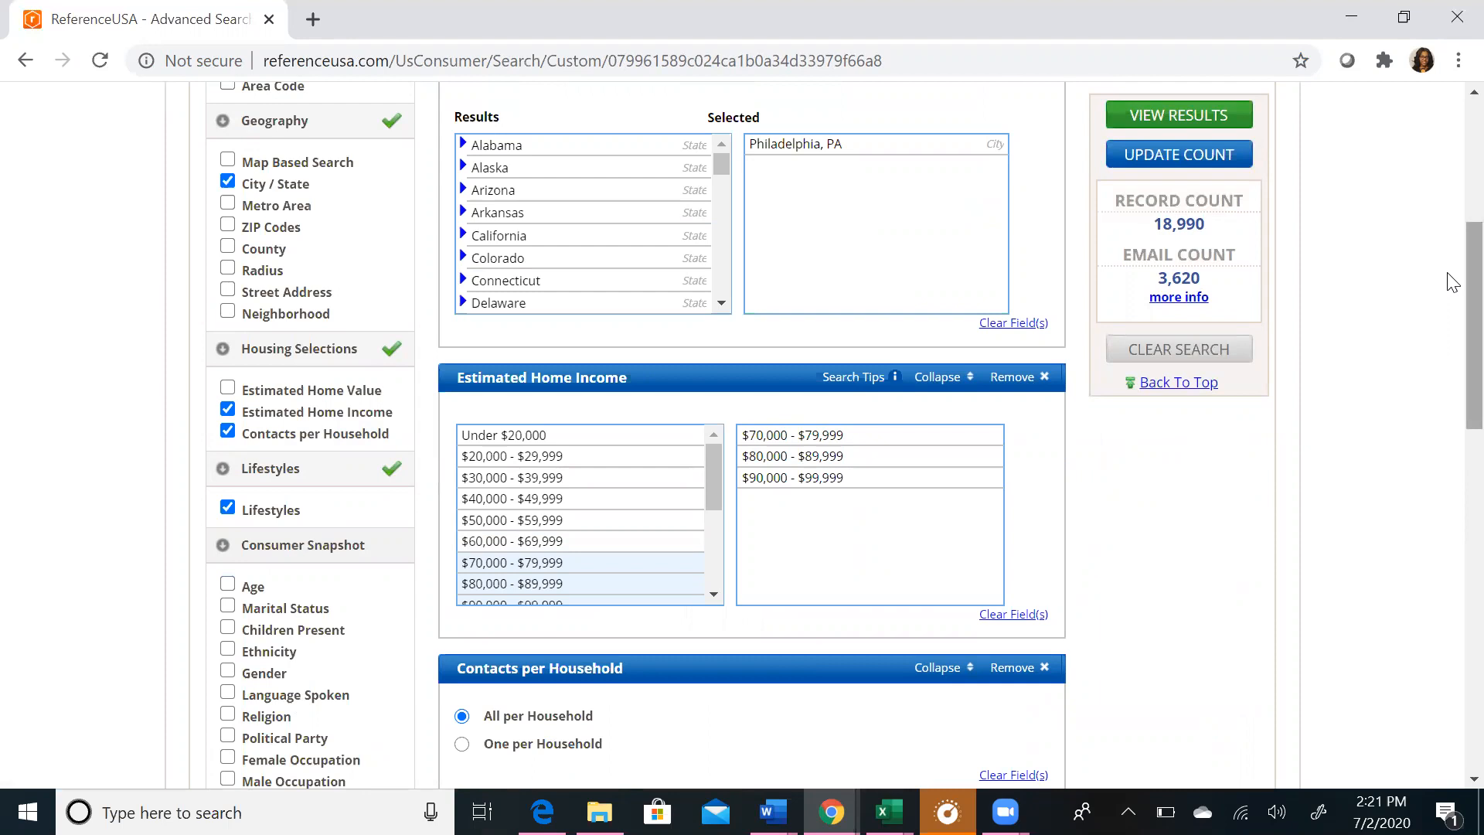
scroll(1453, 255, up, 3)
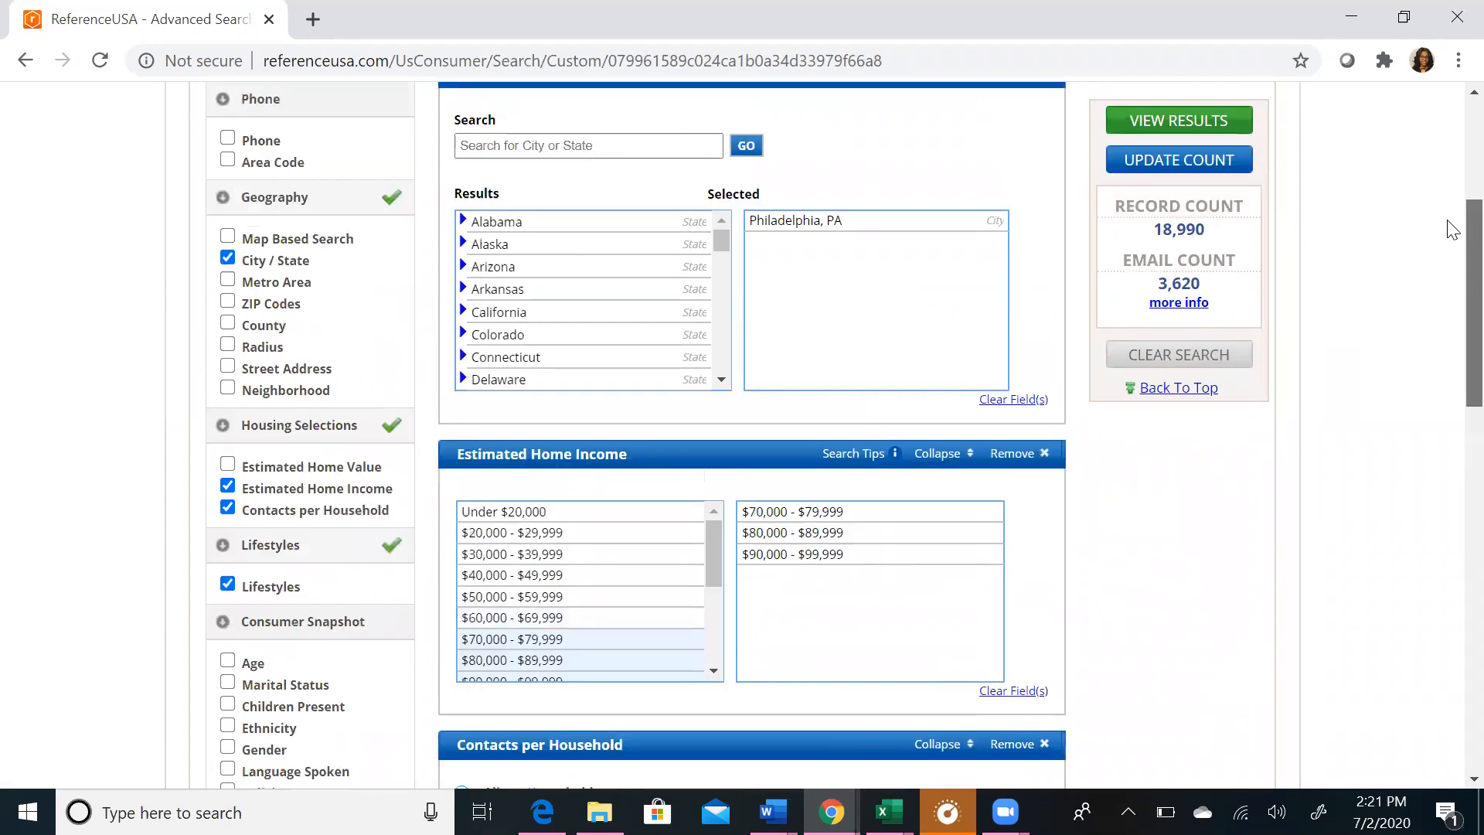
scroll(1451, 170, up, 2)
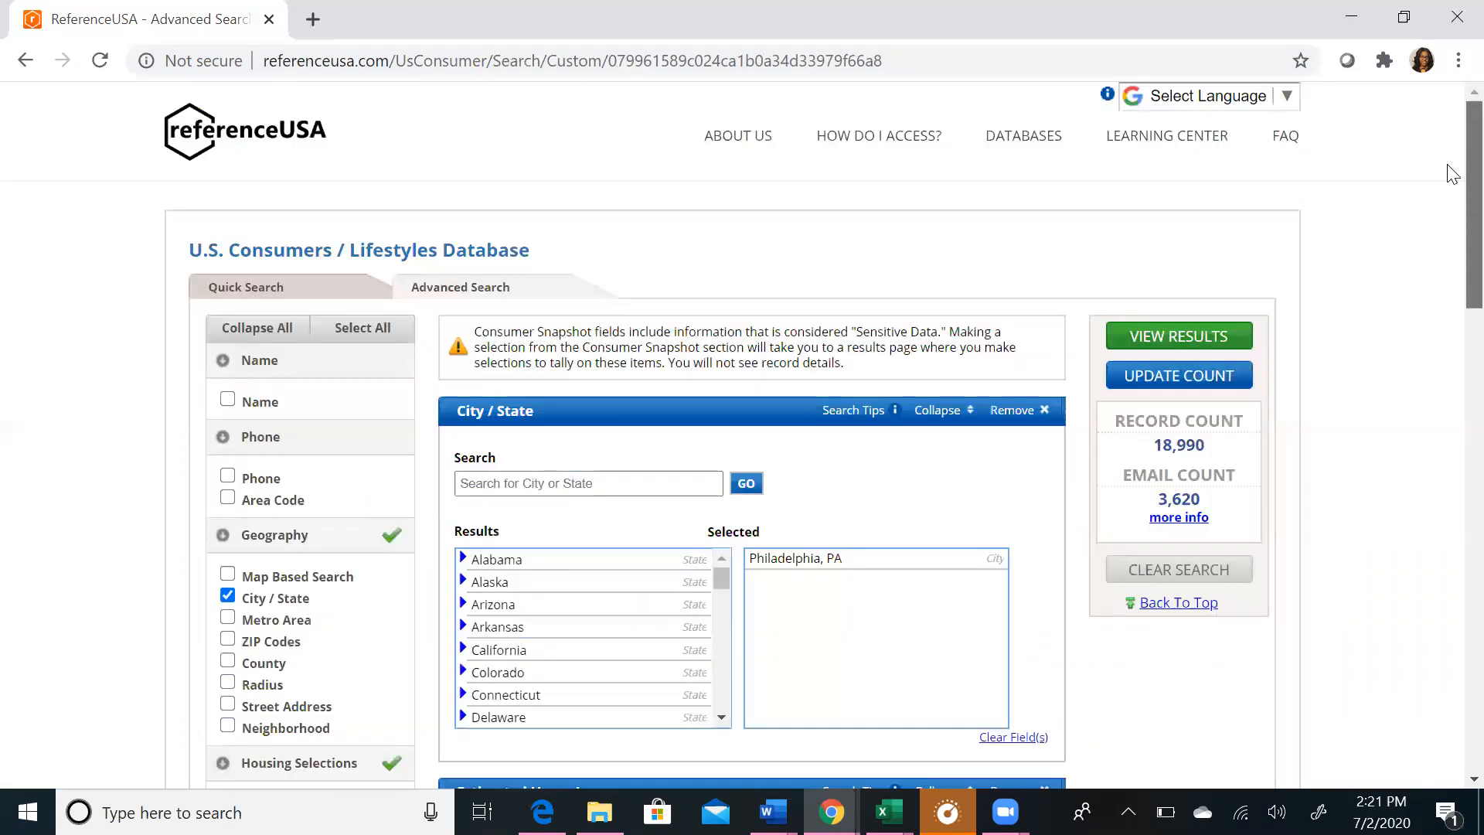
scroll(1453, 194, down, 1)
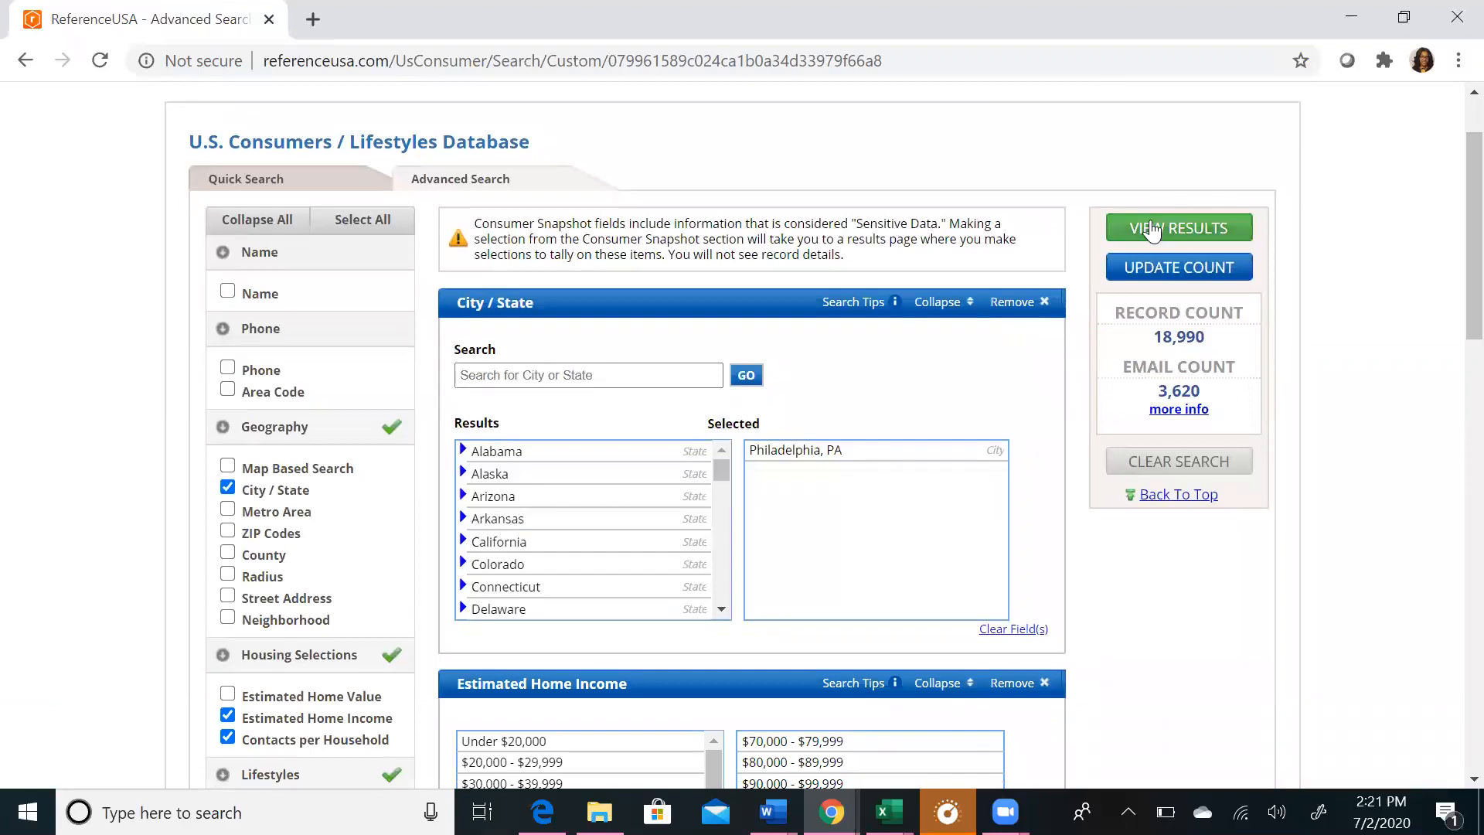
click(1151, 227)
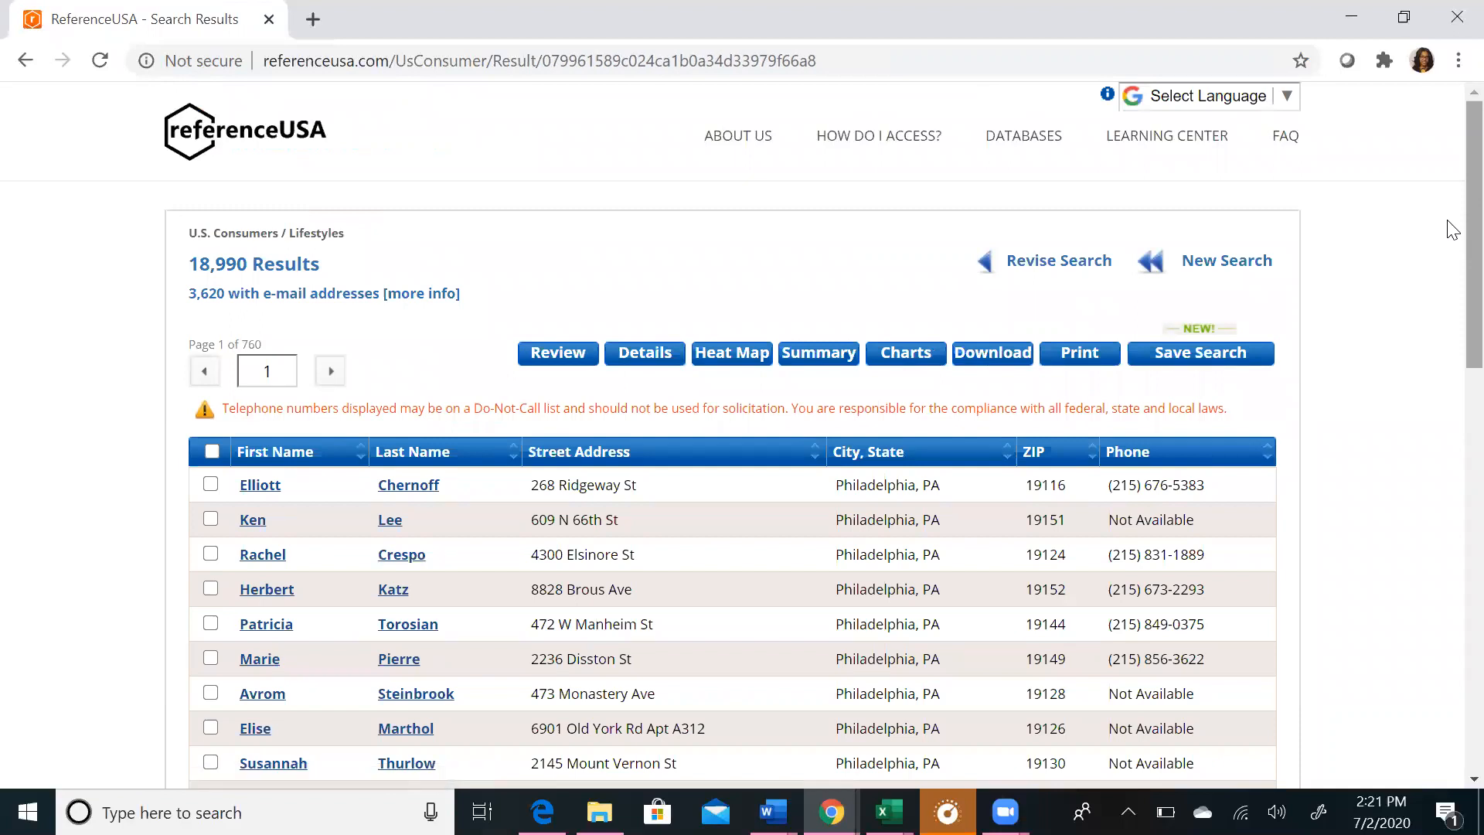
scroll(1452, 259, down, 1)
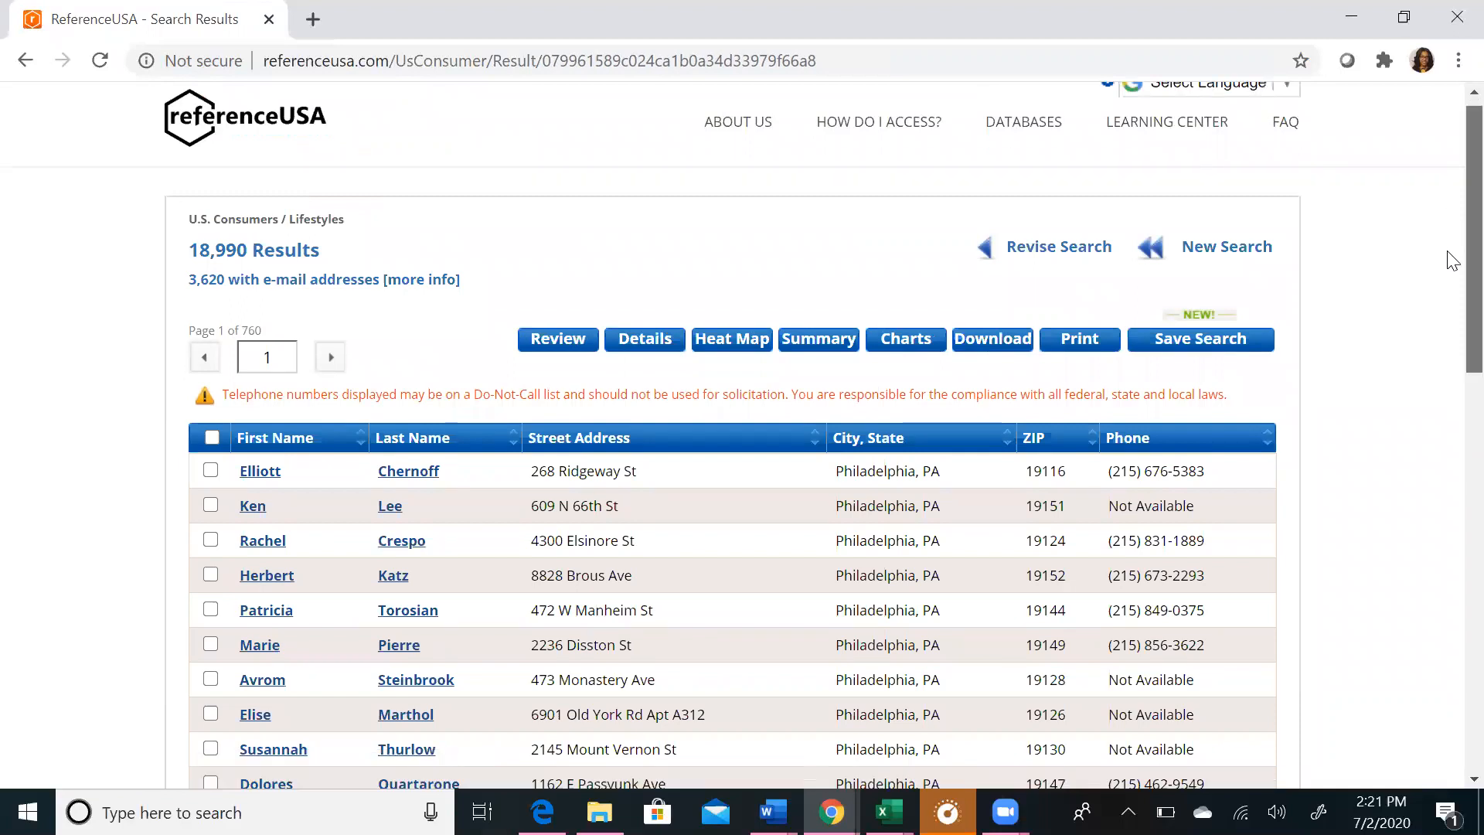
scroll(1141, 241, down, 1)
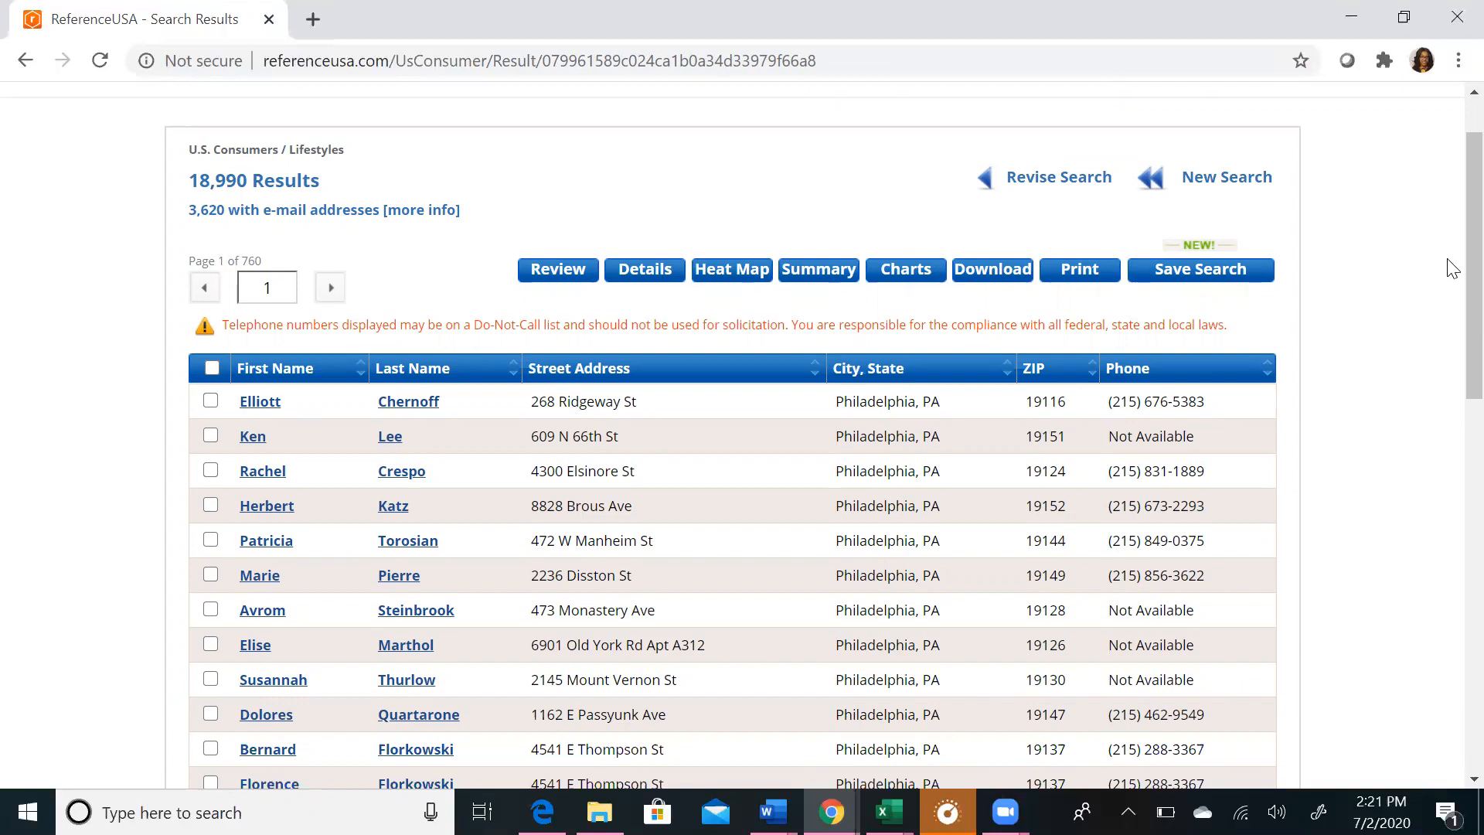
scroll(1451, 269, up, 2)
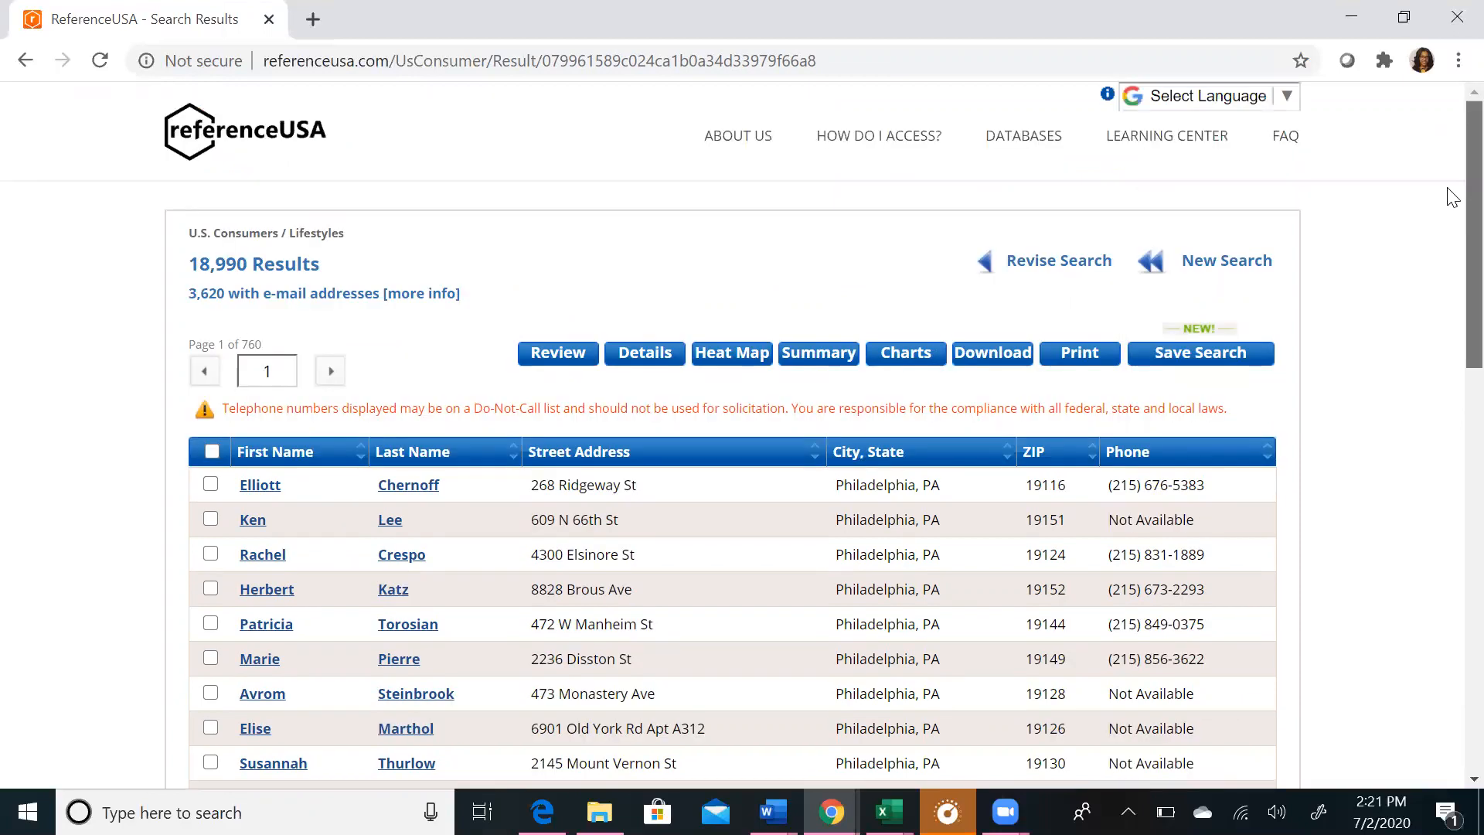
Return to the ReferenceUSA home page and open the advanced search of the U.S. New Movers / Homeowners database
click(219, 138)
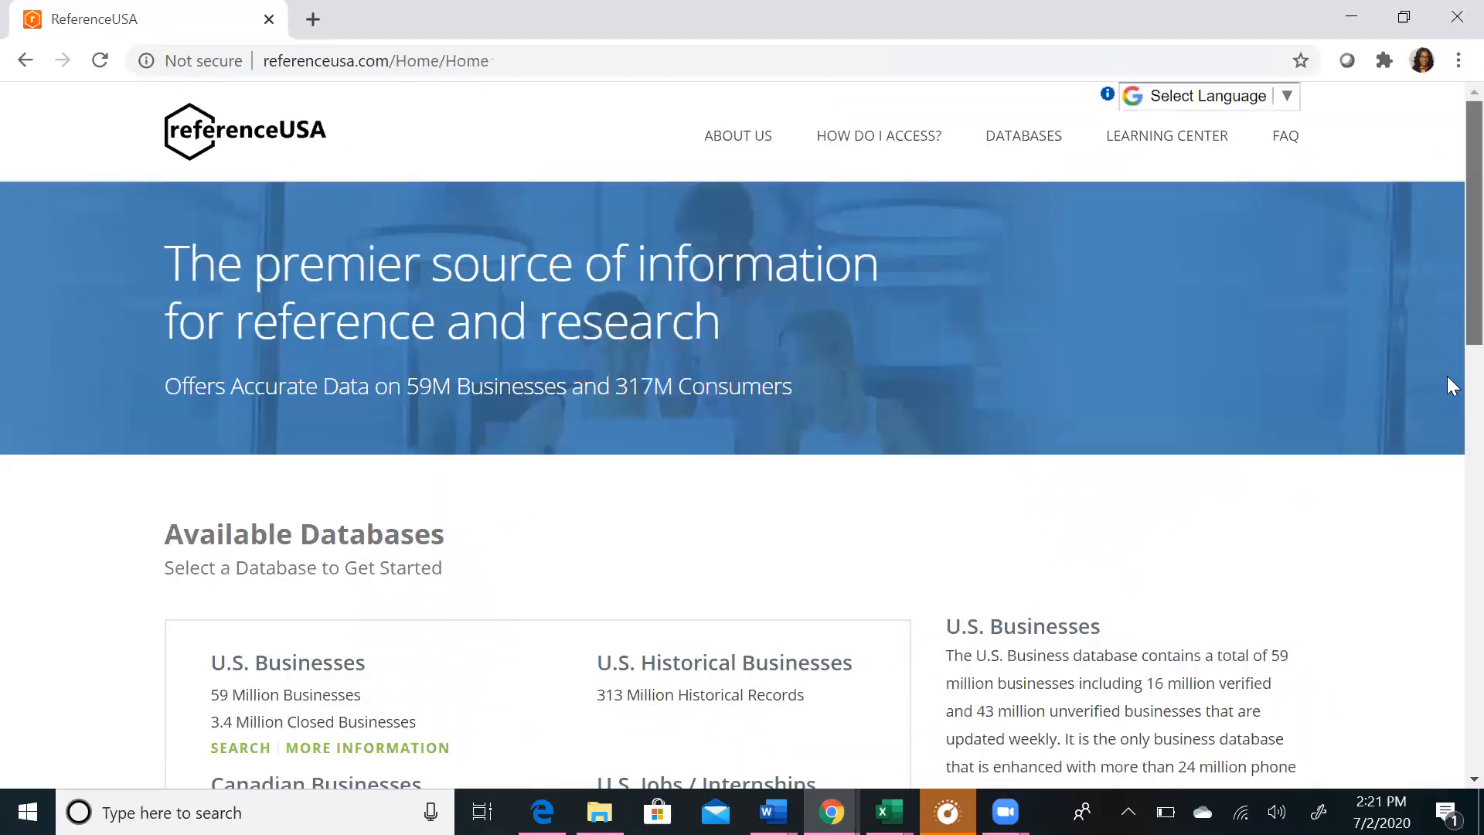
scroll(1448, 394, down, 5)
scroll(1449, 448, down, 4)
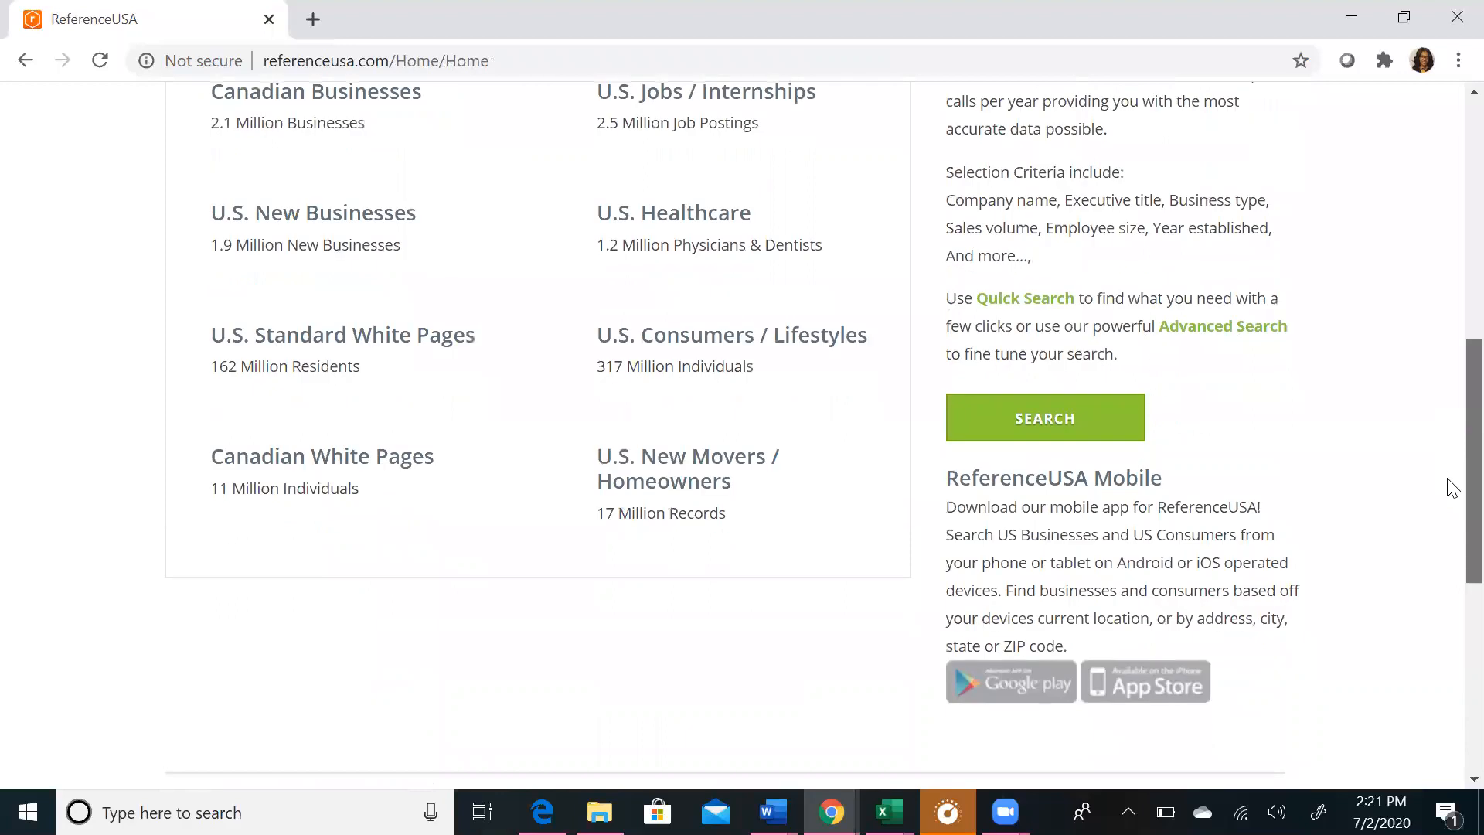
mouse_move(765, 497)
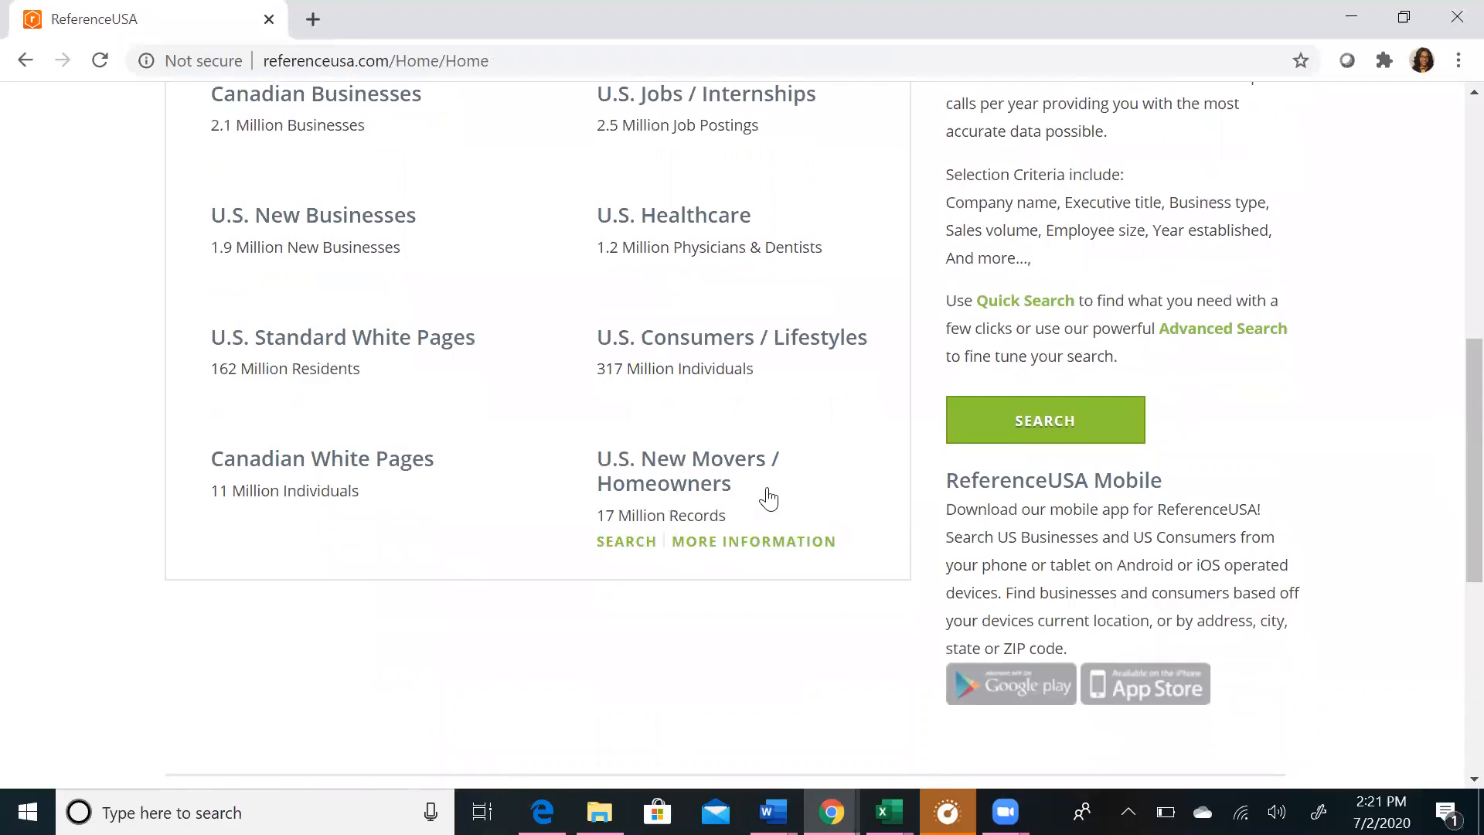
click(706, 473)
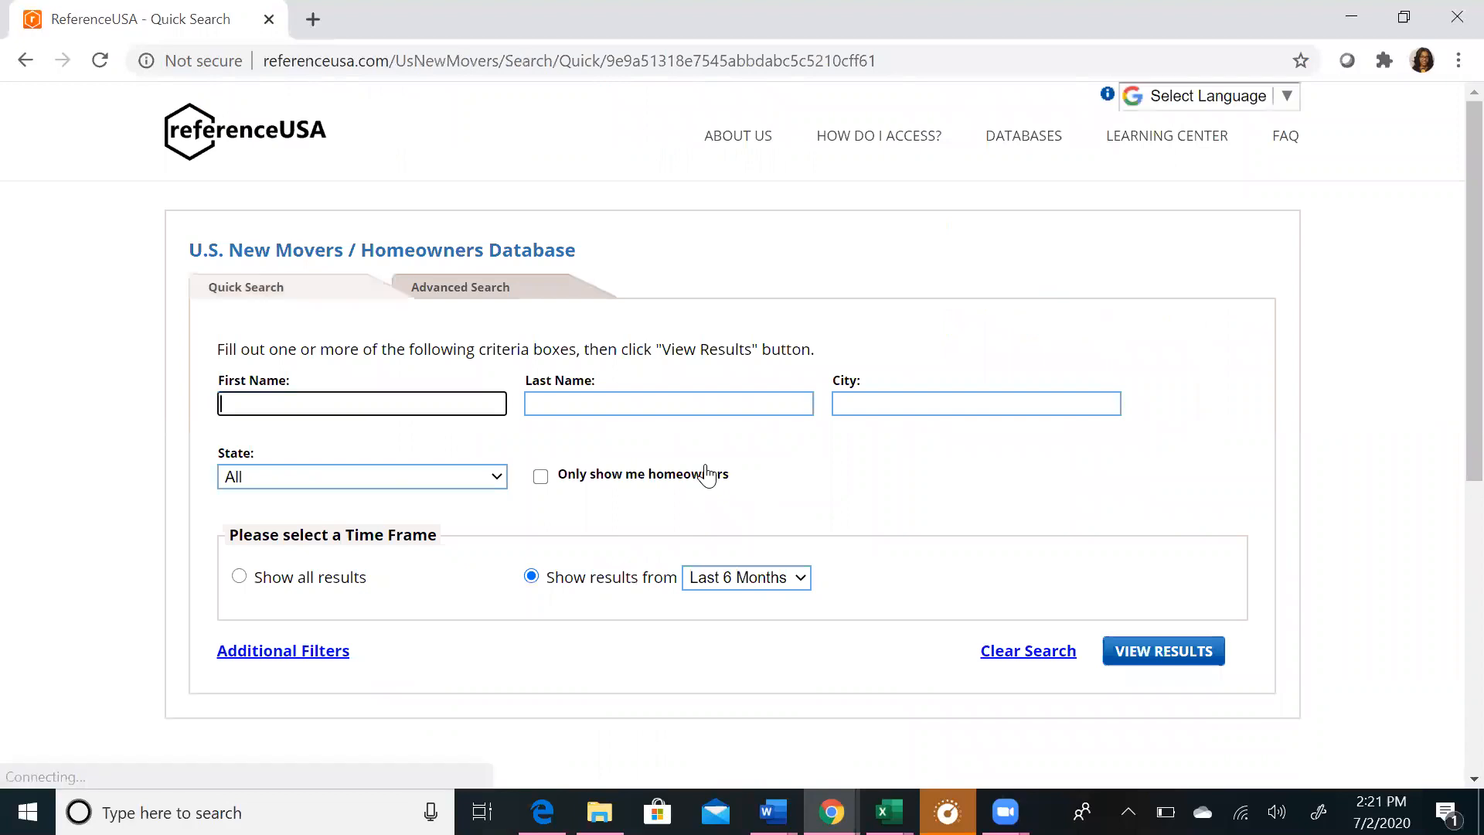
click(438, 291)
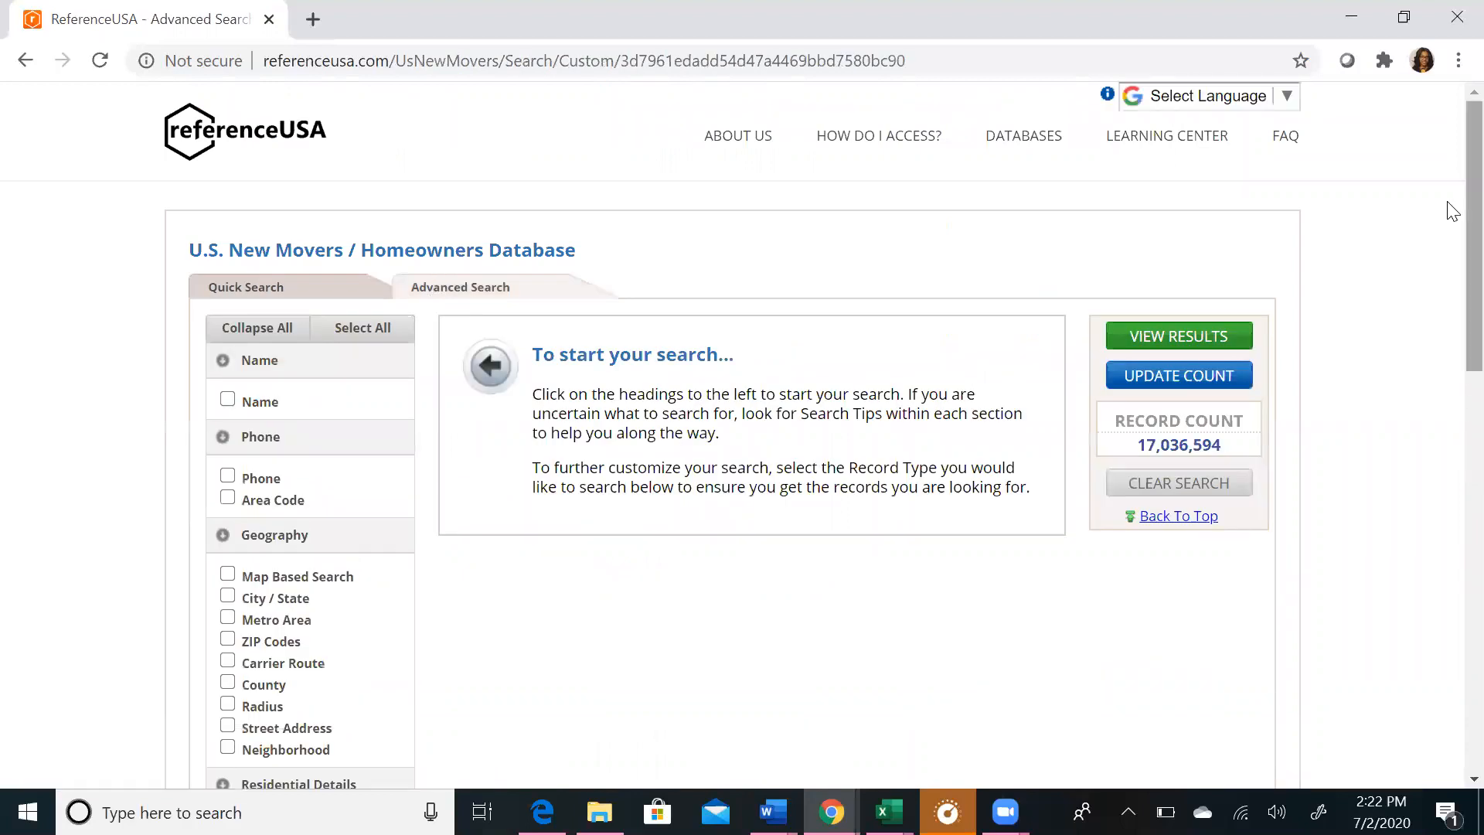
Add the City / State criterion, search for "philadelphia", and select Philadelphia, PA
scroll(1452, 255, down, 1)
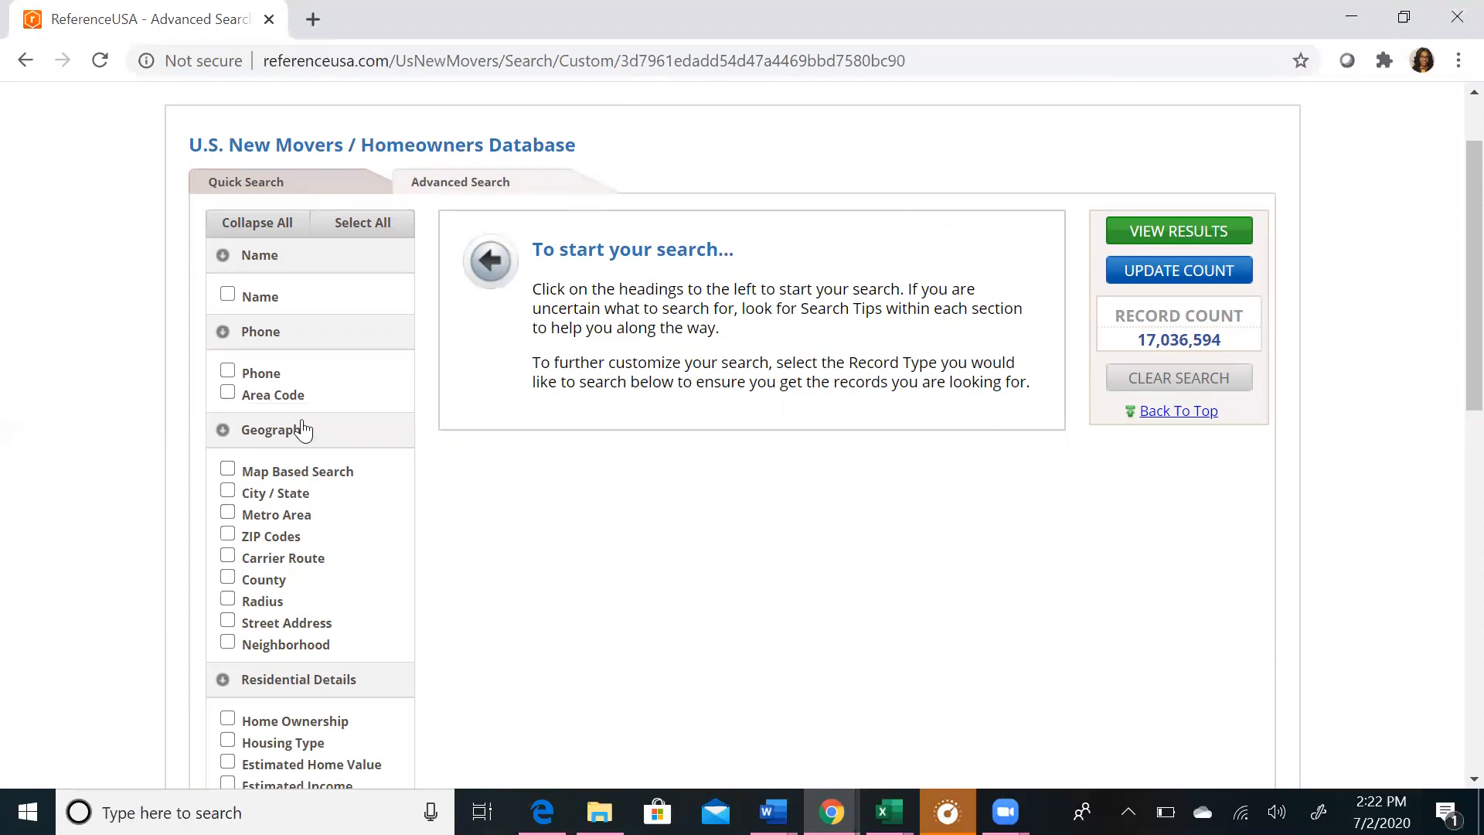
click(227, 492)
click(532, 289)
text(philadelphia)
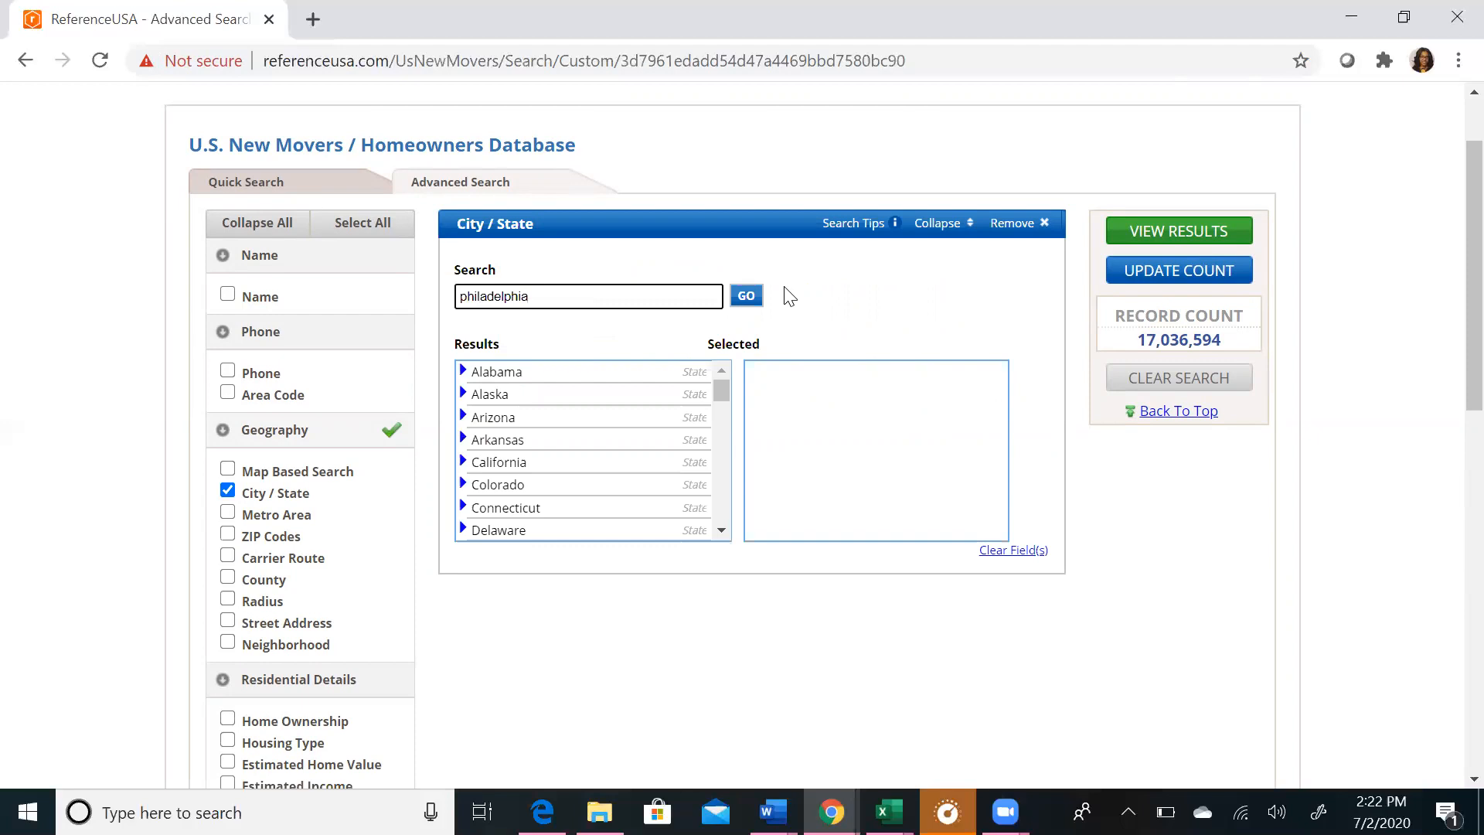
click(756, 296)
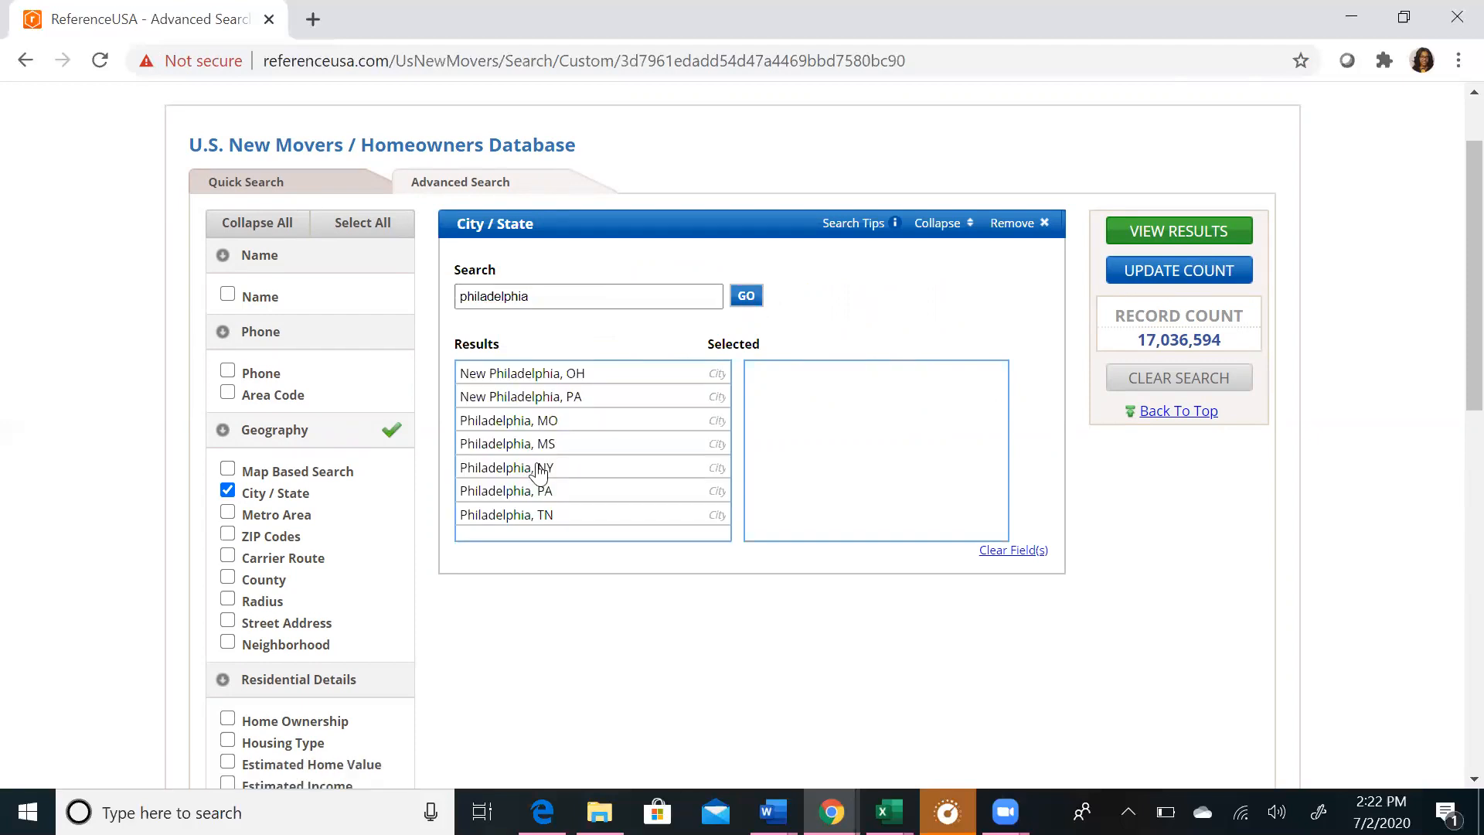
click(544, 491)
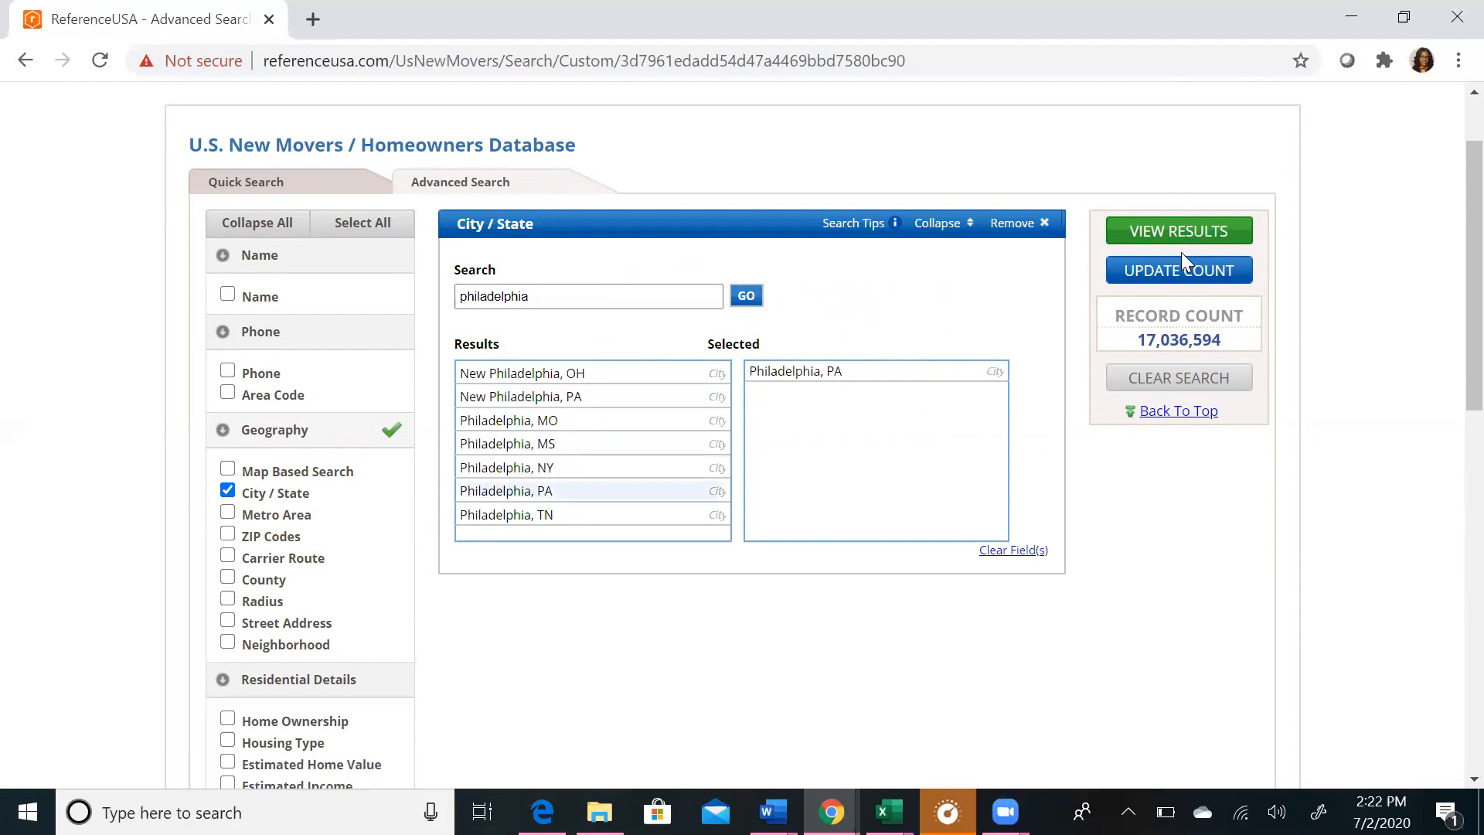
Update the record count for Philadelphia, PA, and add the Home Ownership criterion limited to Confirmed Homeowner
click(1175, 275)
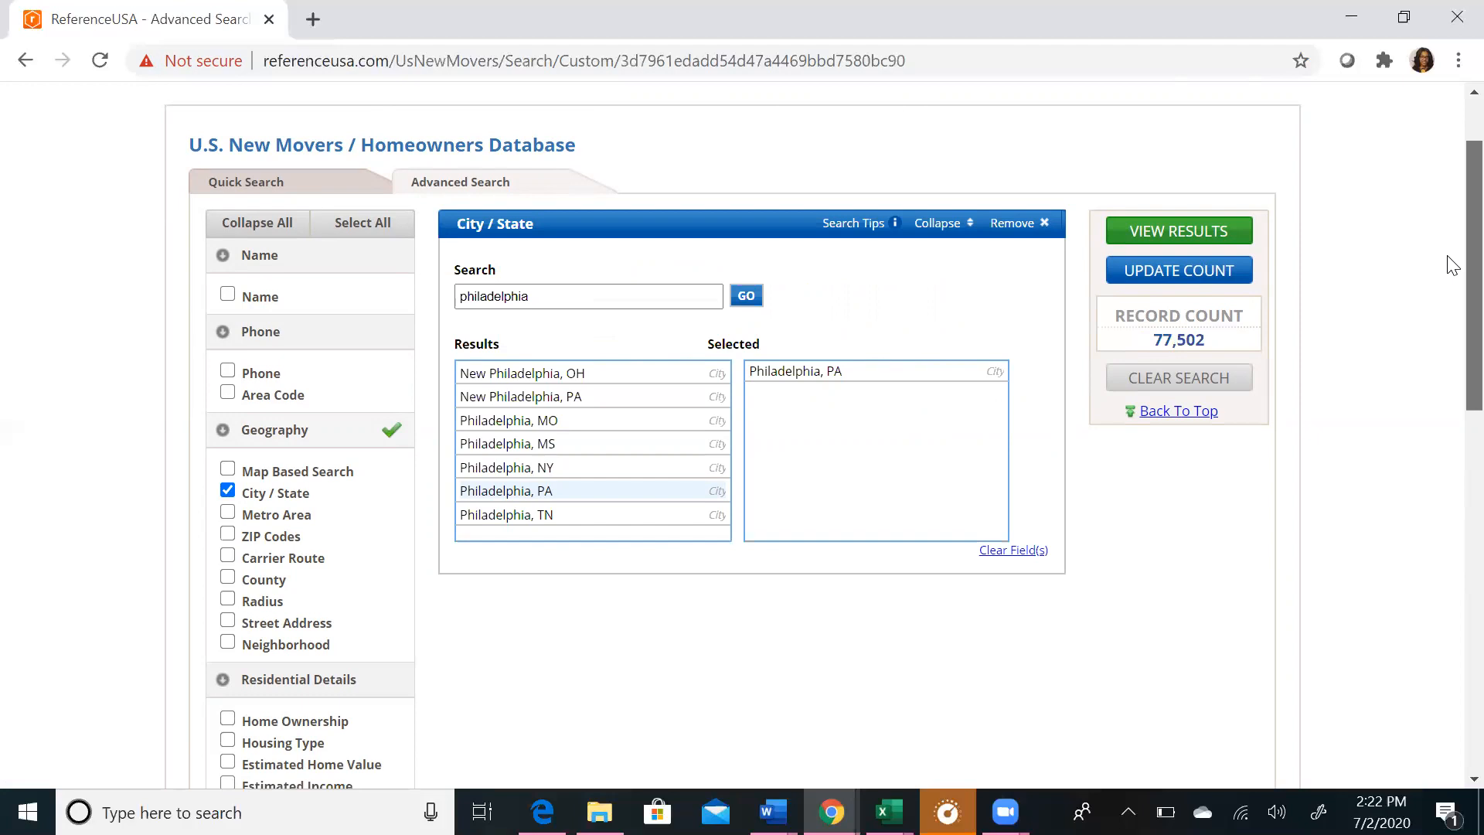
scroll(1453, 265, down, 2)
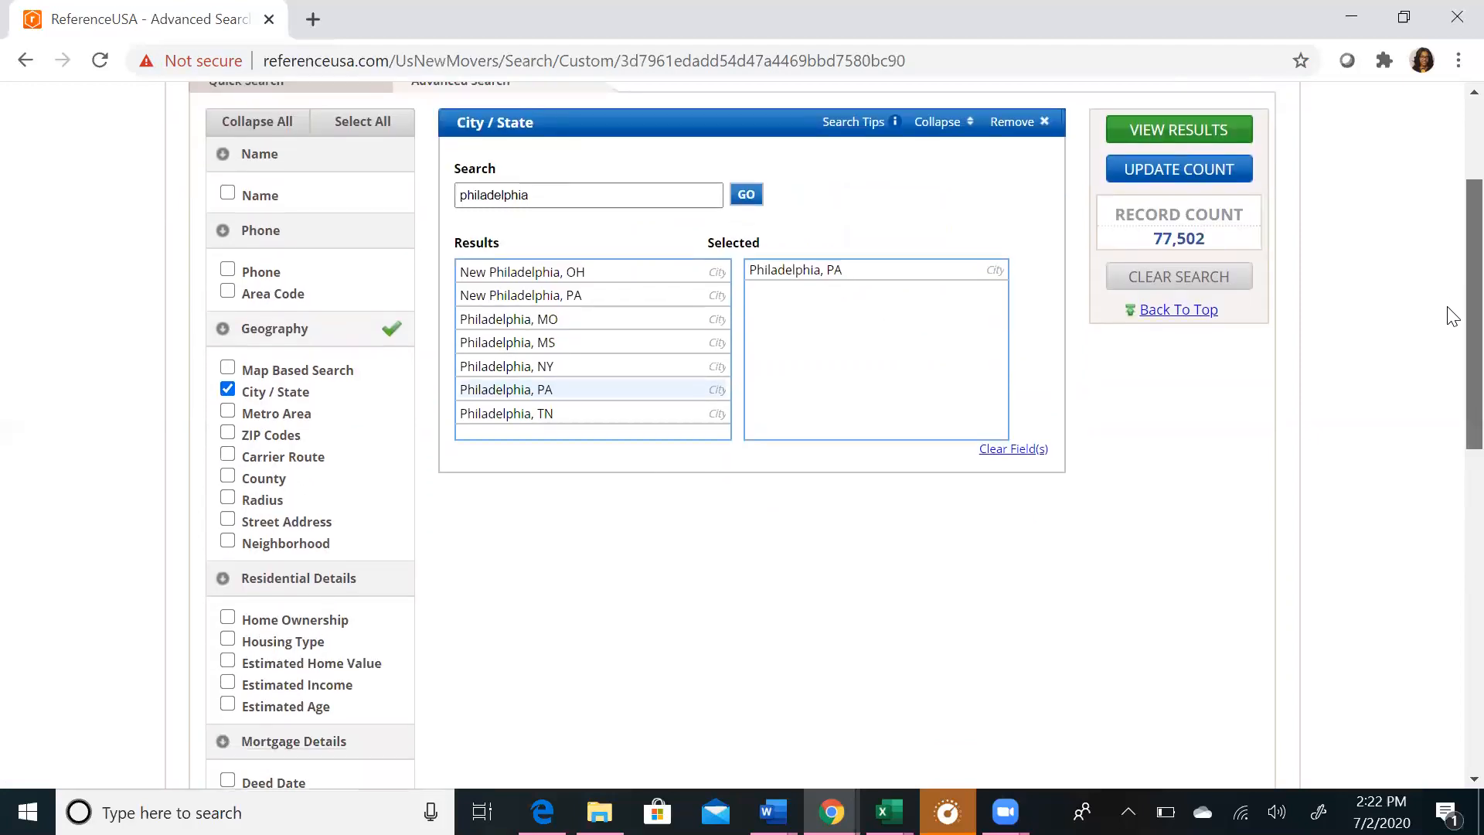
scroll(1452, 317, down, 1)
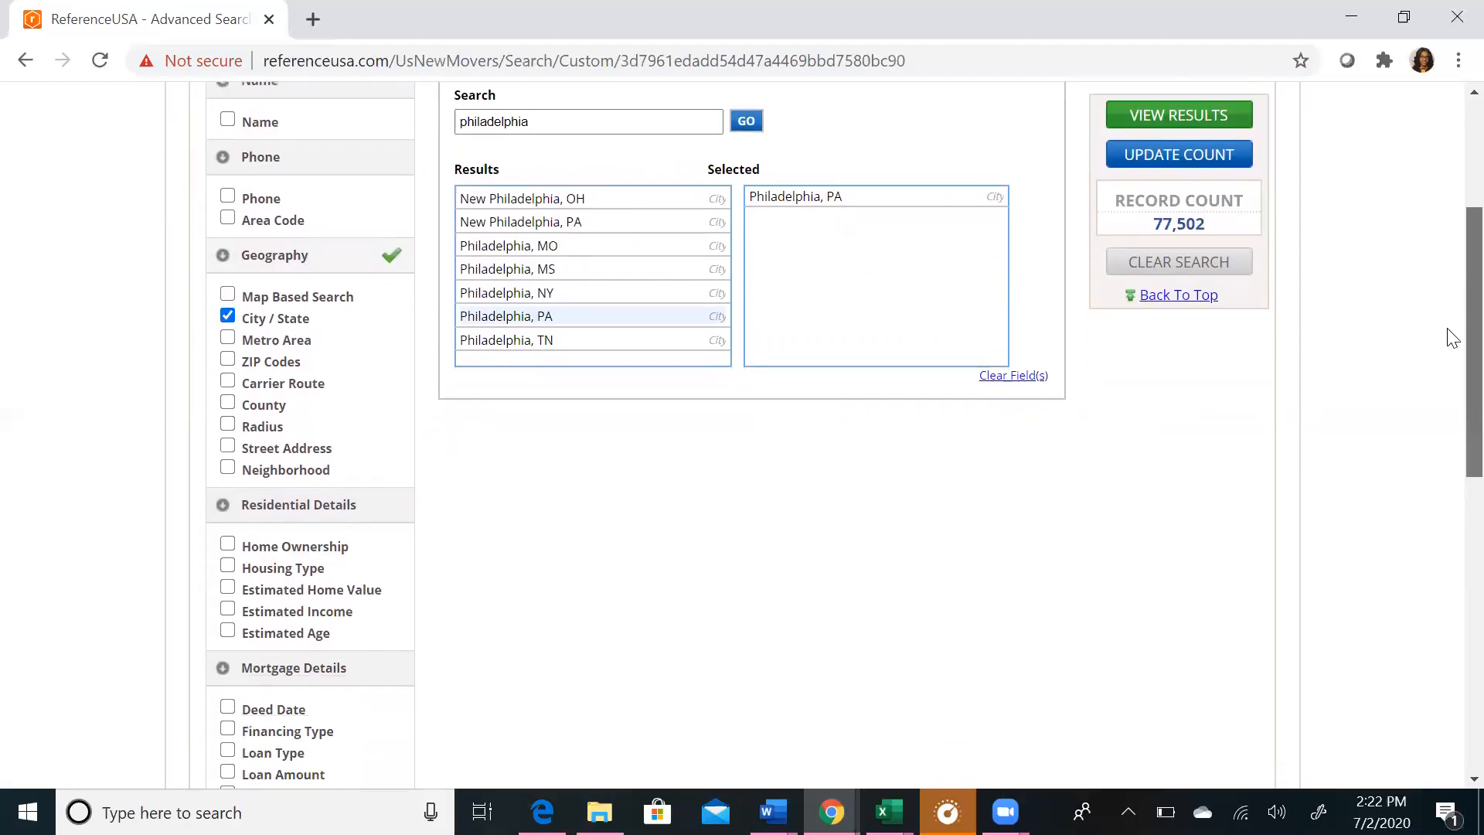
scroll(1453, 340, down, 2)
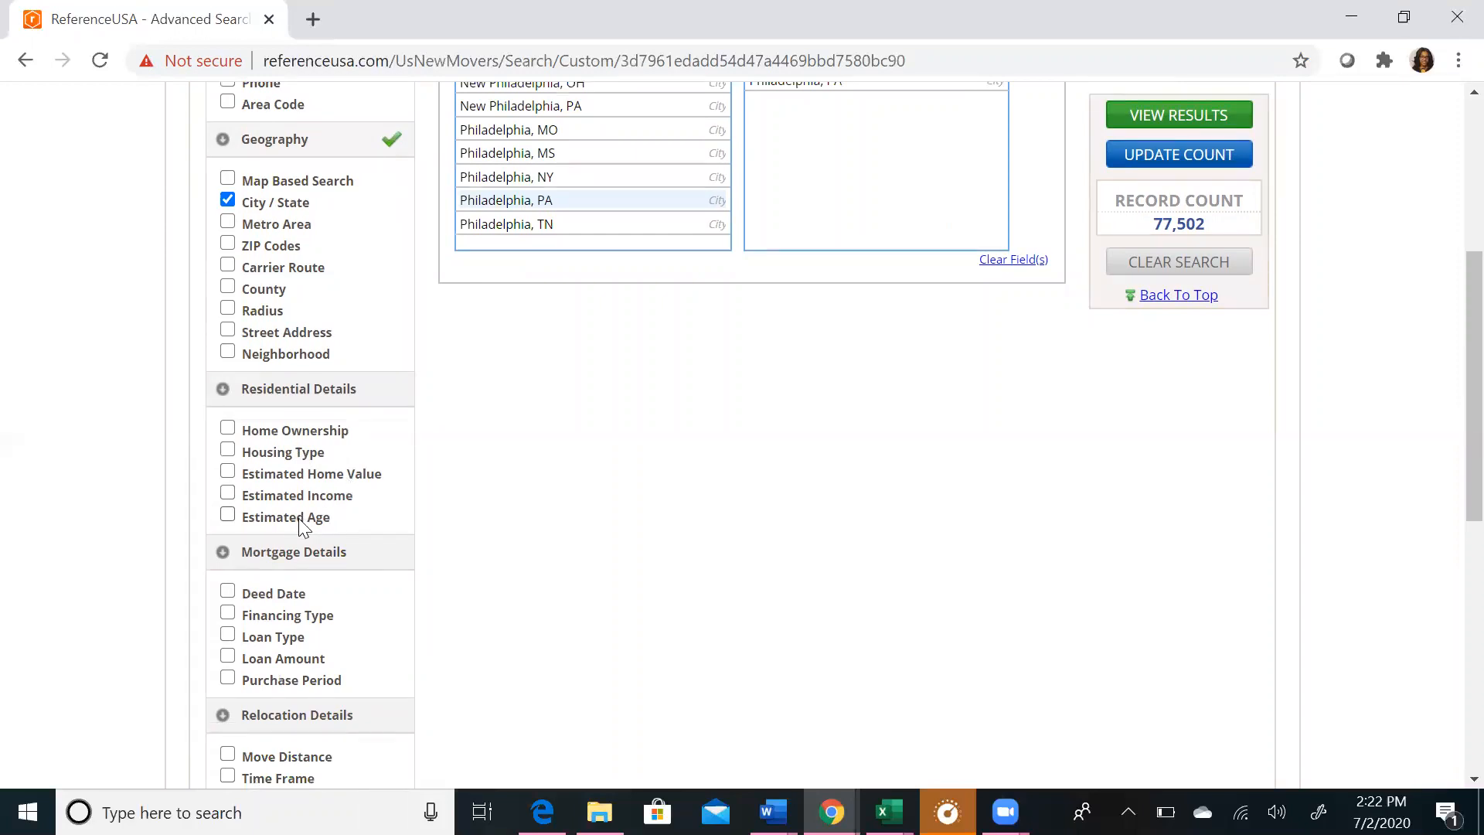
click(227, 429)
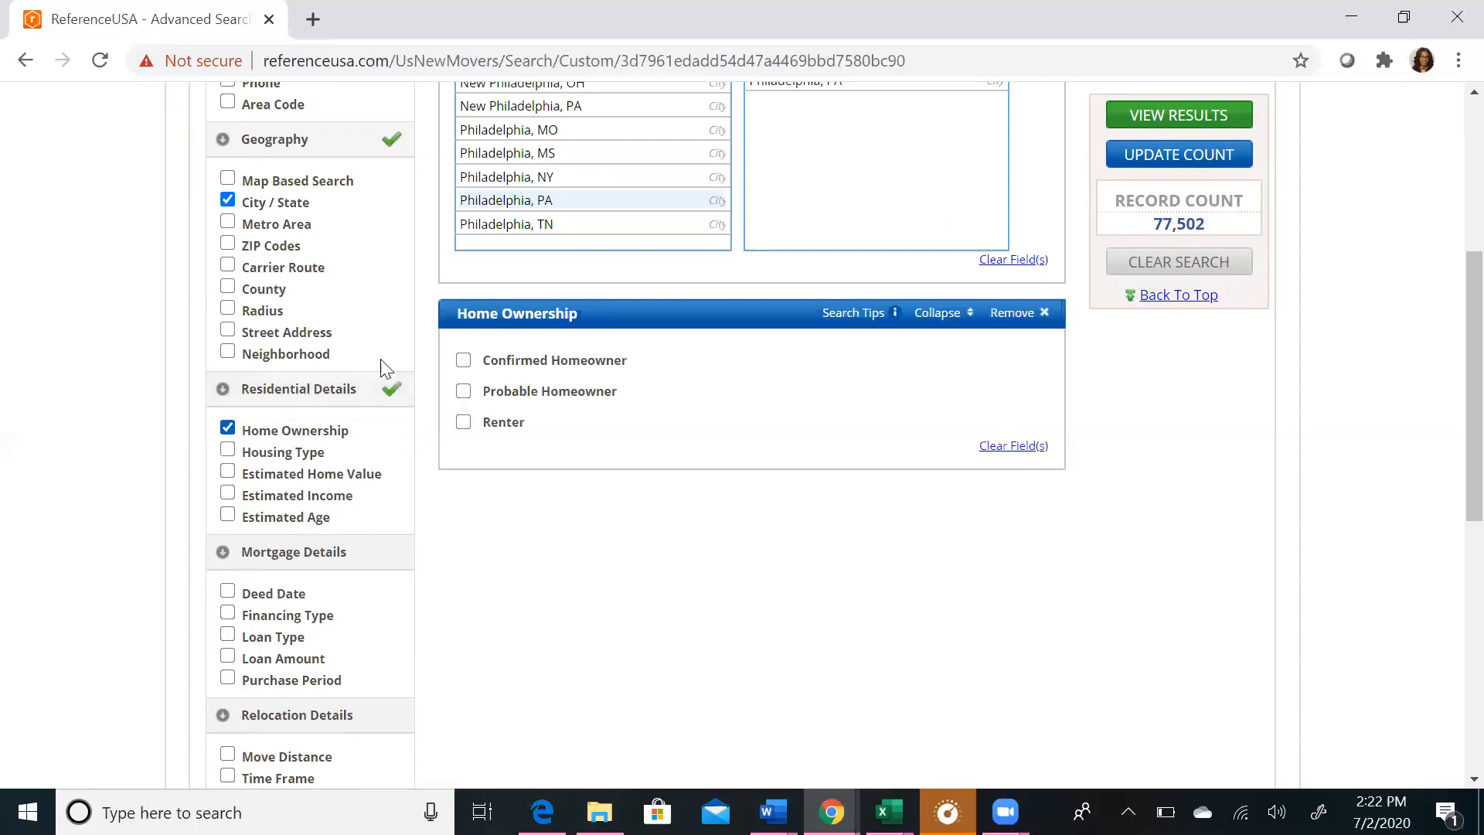
click(463, 360)
Add the Estimated Home Value criterion and select the $250,000 - $299,999 range
click(227, 473)
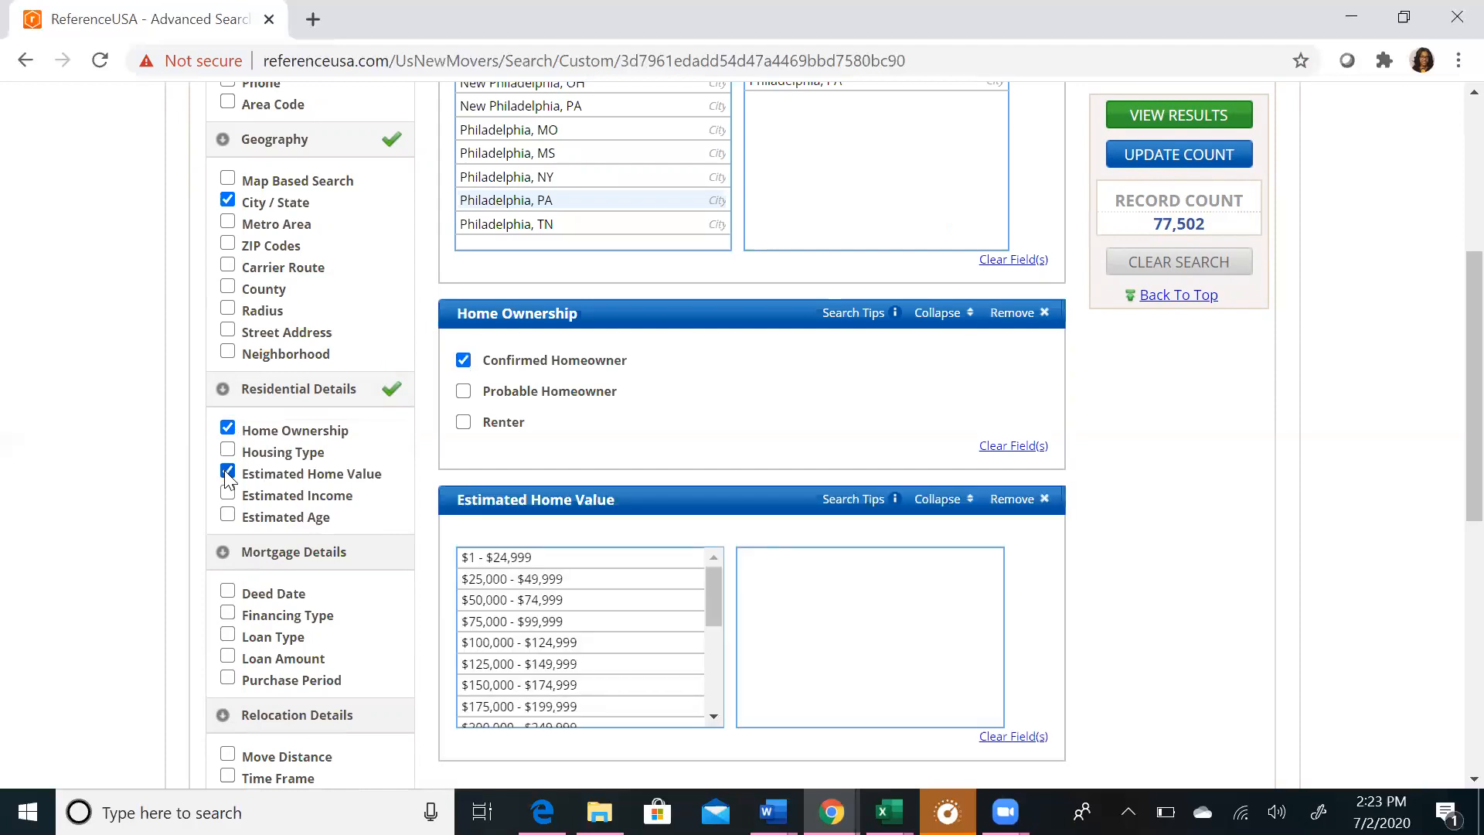
scroll(708, 631, down, 3)
scroll(708, 657, up, 2)
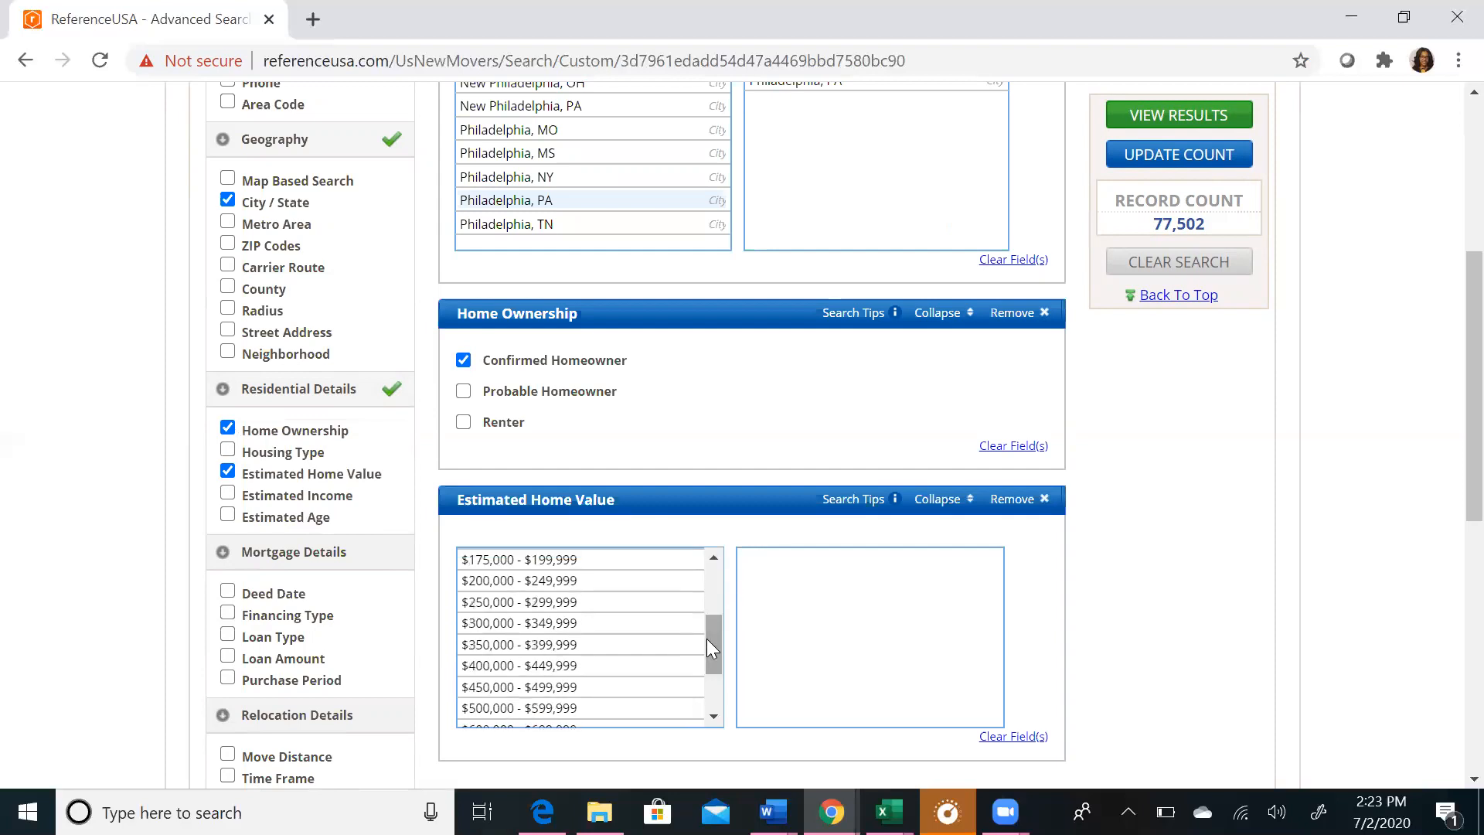
click(497, 606)
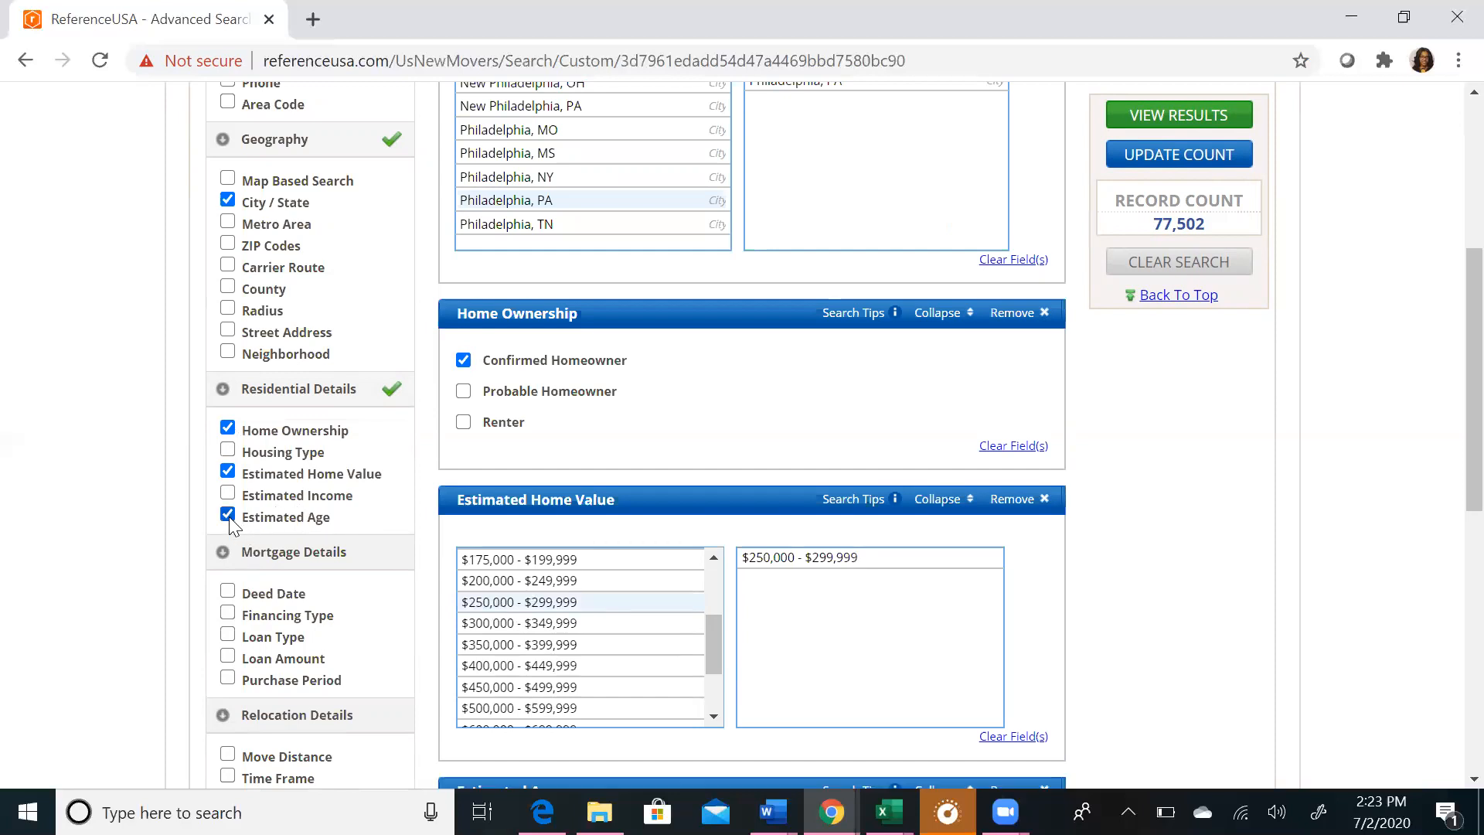
Select the 30-34 range for Estimated Age, then update the record count and view the matching results
scroll(1451, 568, down, 3)
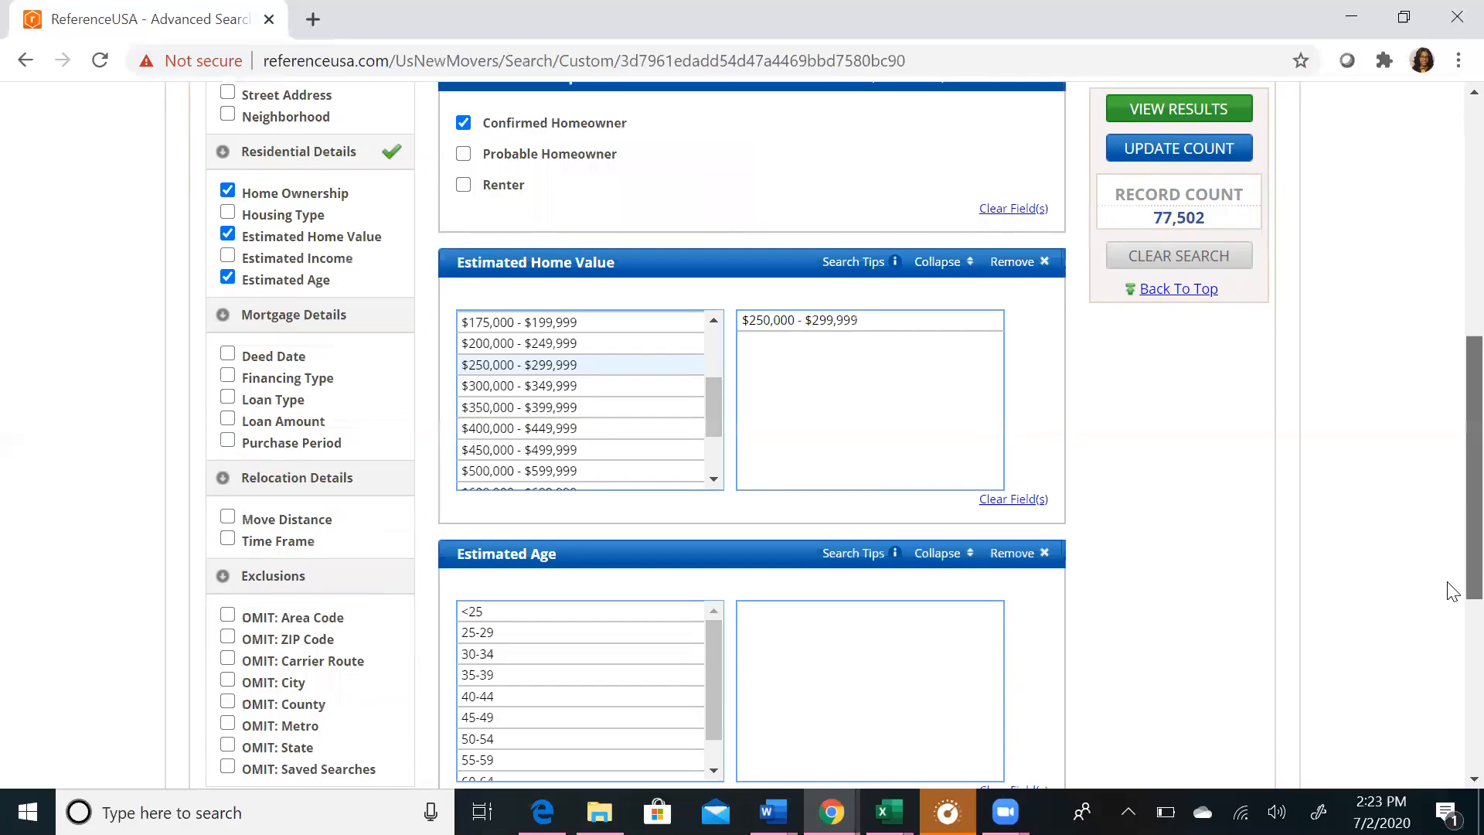
click(502, 627)
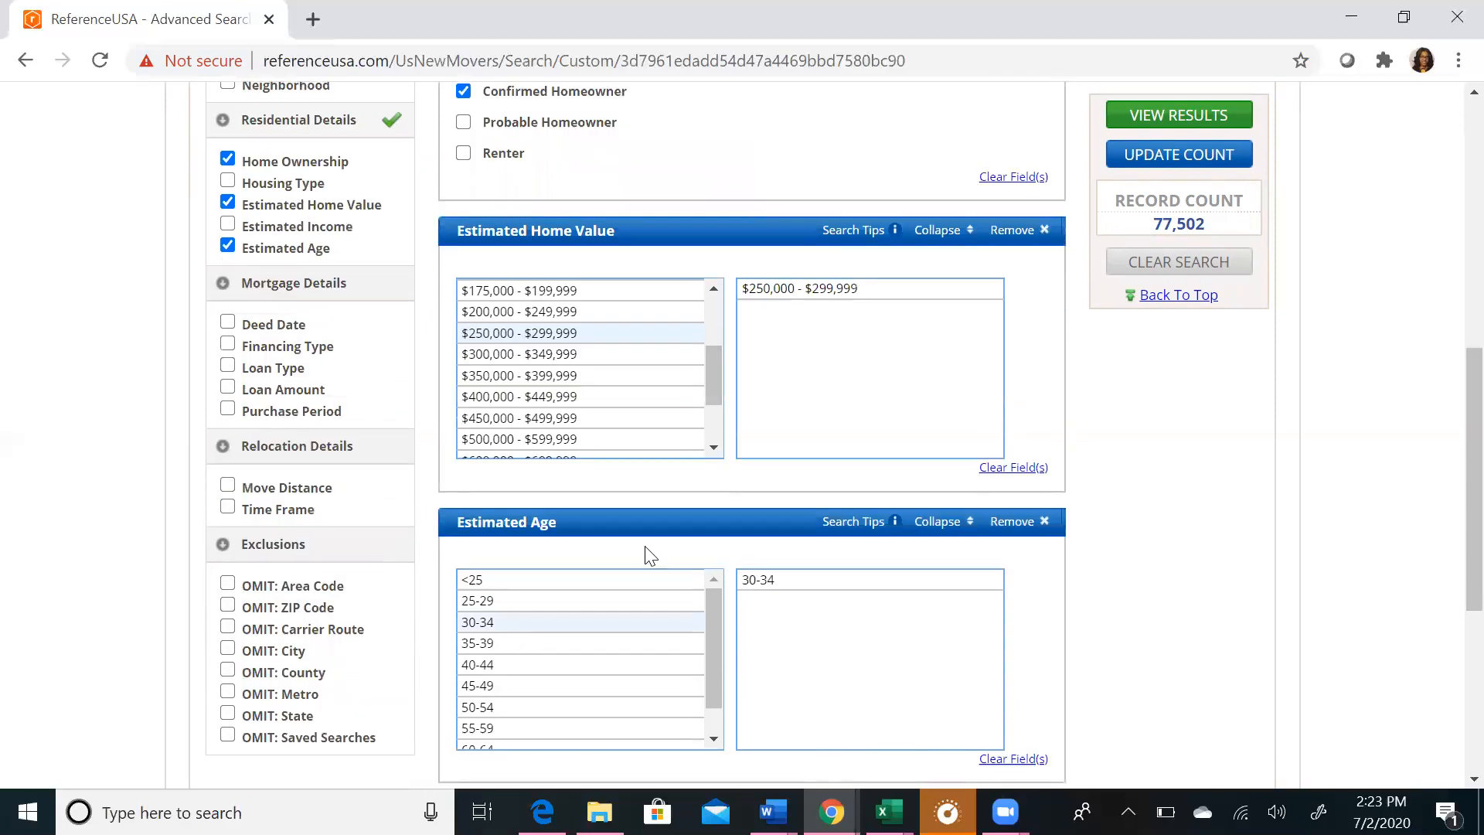
click(1178, 158)
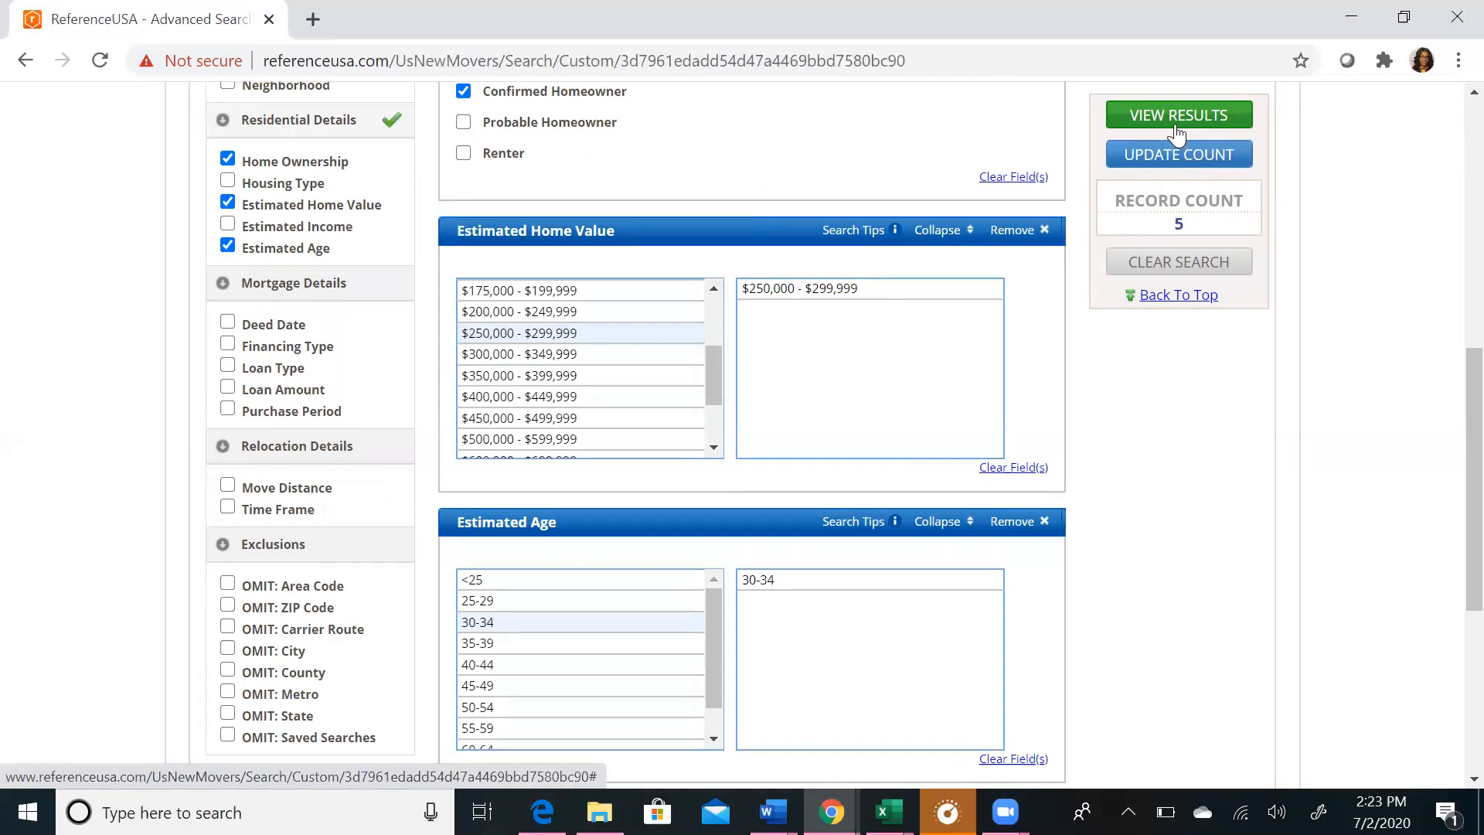
click(1177, 117)
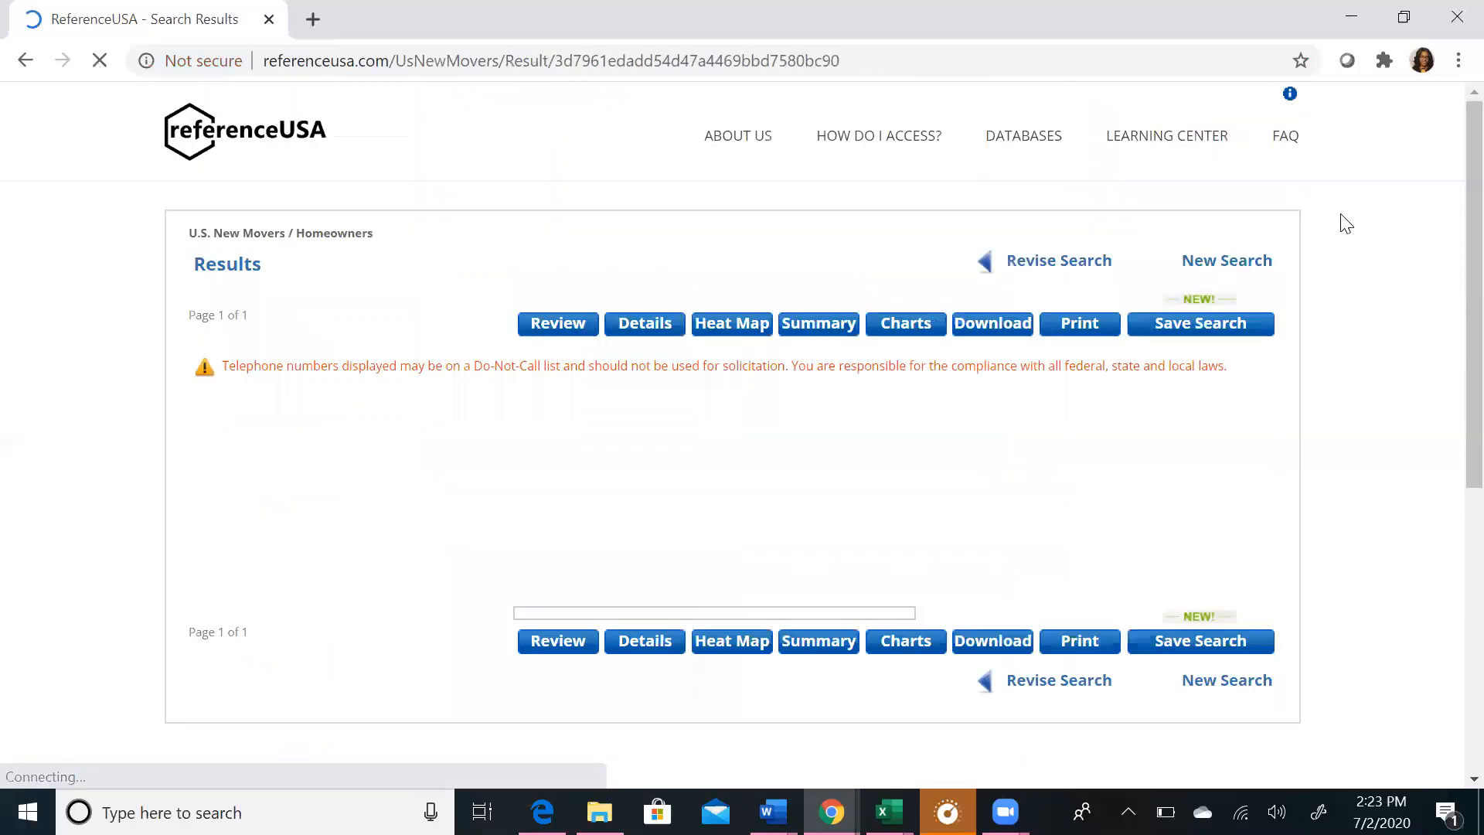
scroll(1451, 224, down, 1)
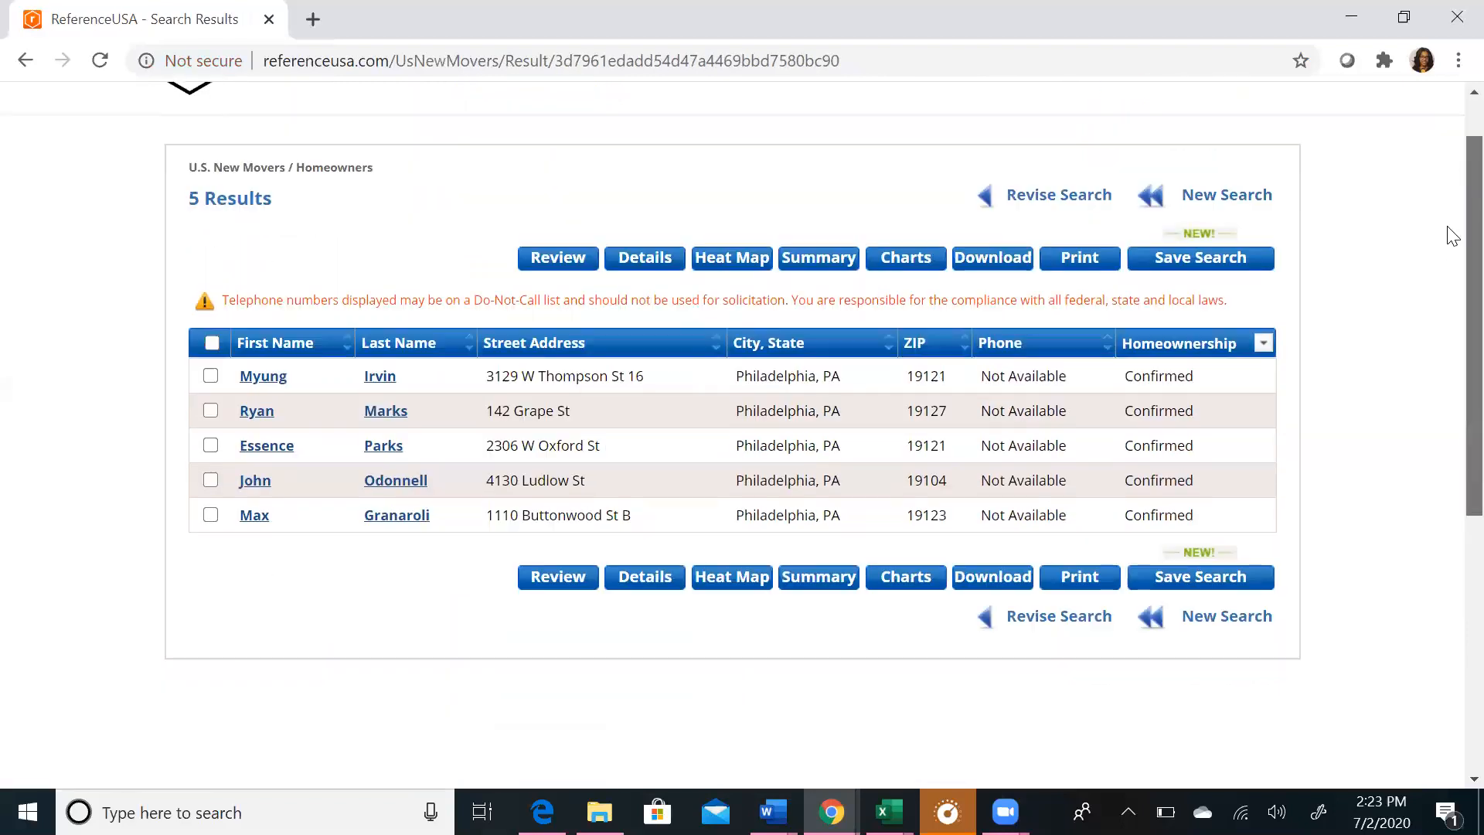
Open the first homeowner's record in the results and examine its address and neighborhood information
click(258, 371)
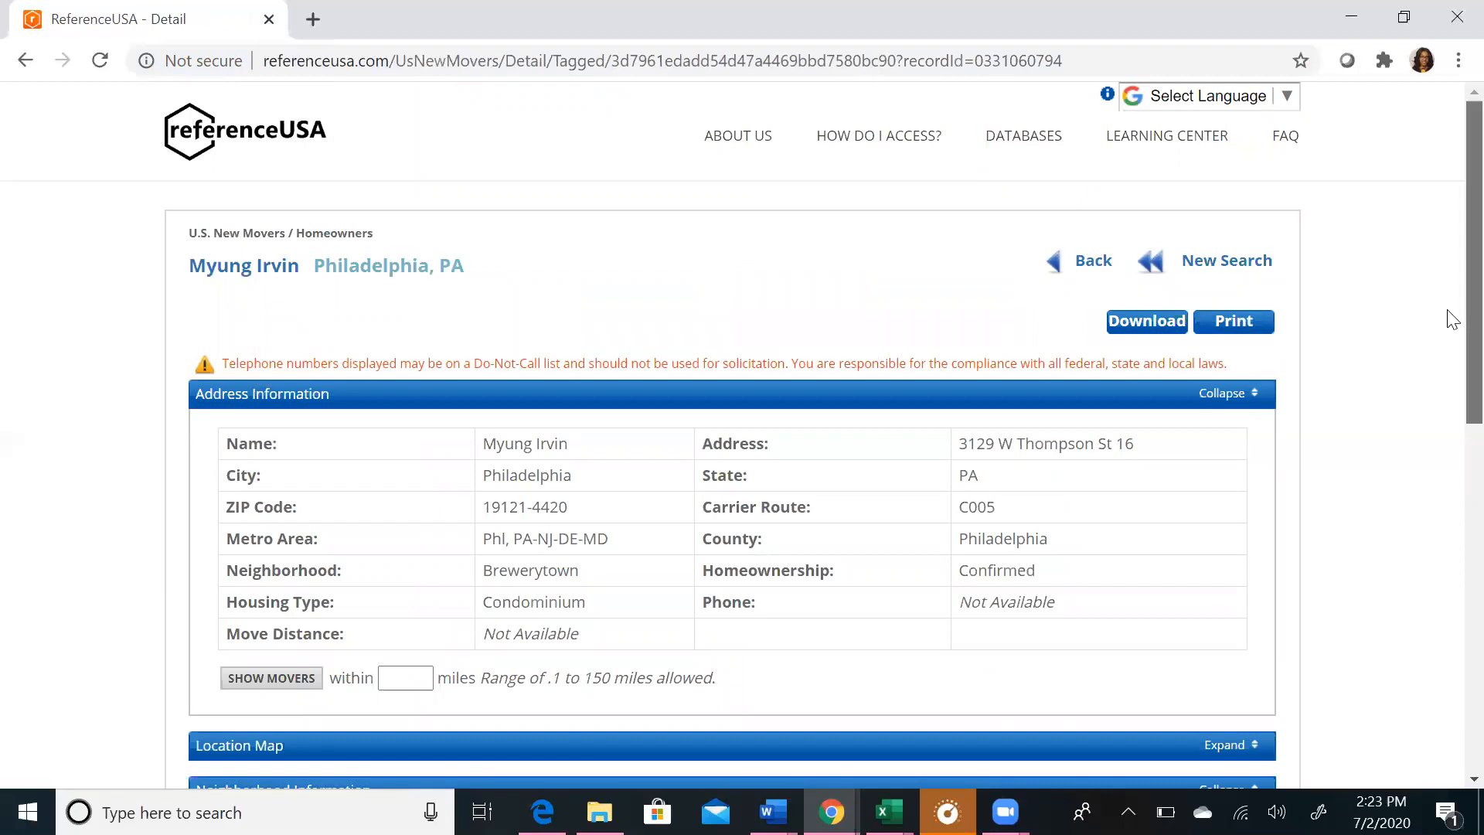
scroll(1452, 336, down, 1)
scroll(1449, 341, down, 1)
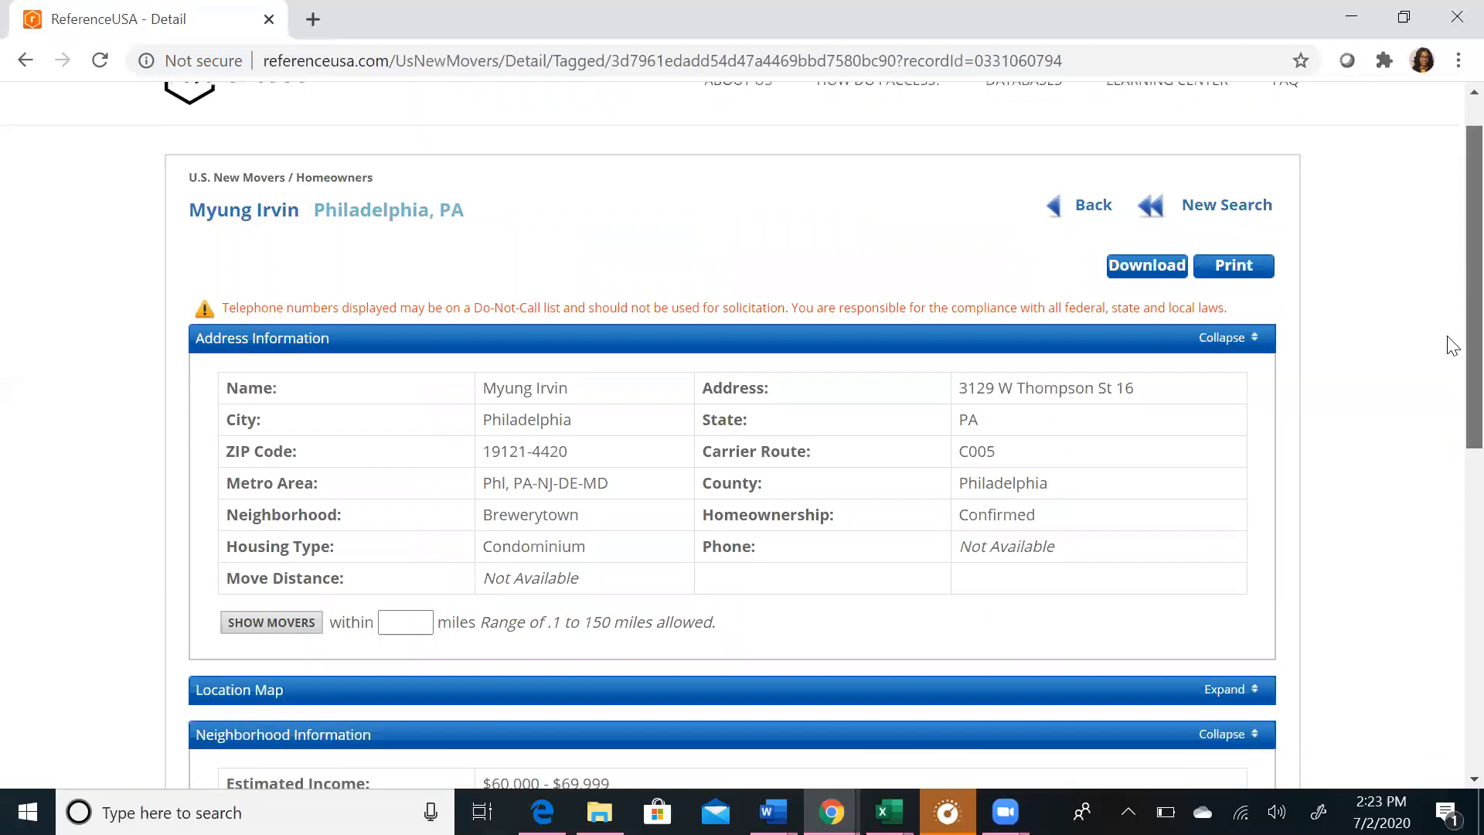
scroll(1443, 456, down, 2)
scroll(1442, 462, down, 1)
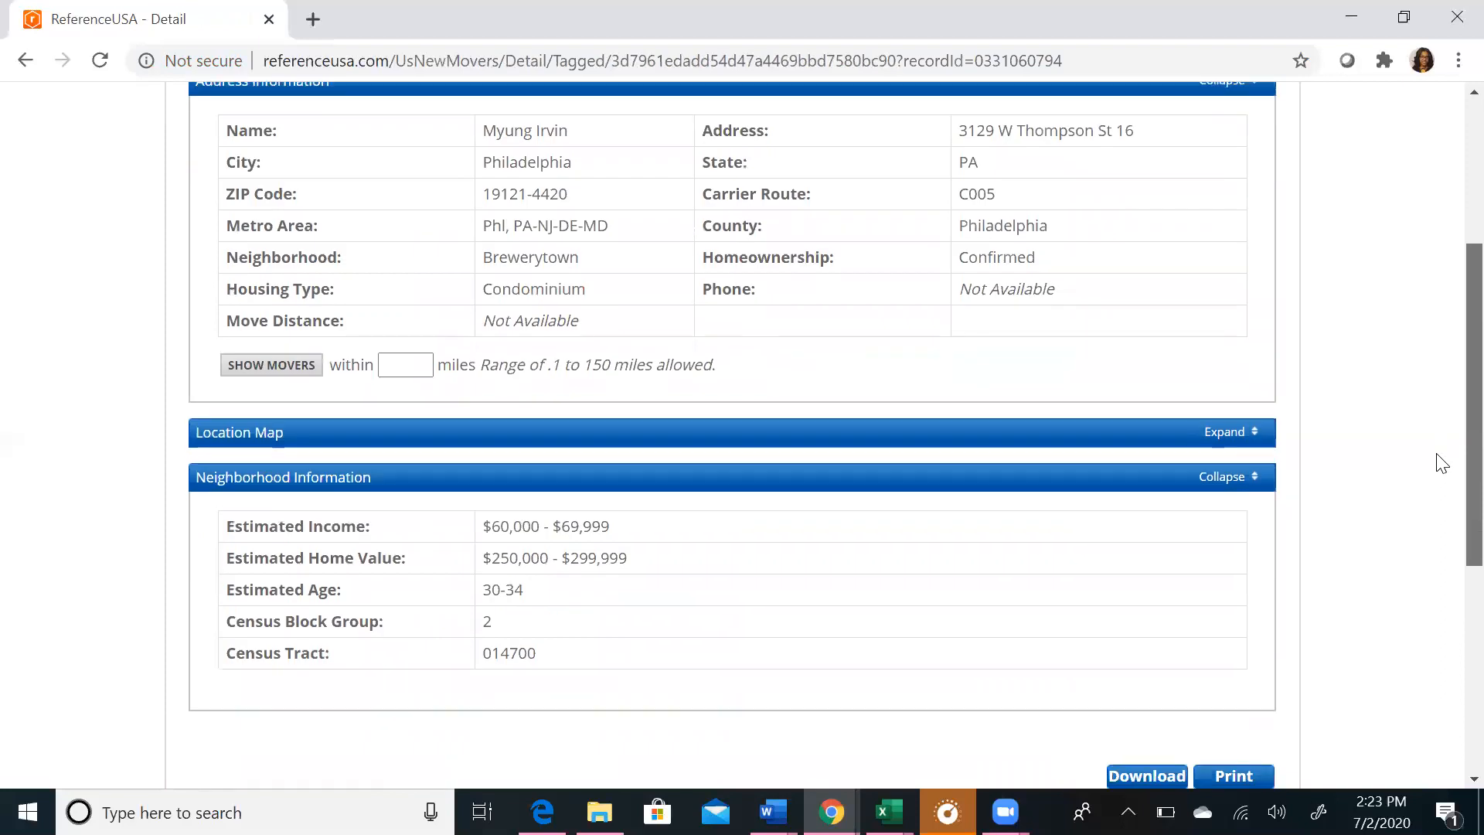
scroll(1442, 464, down, 1)
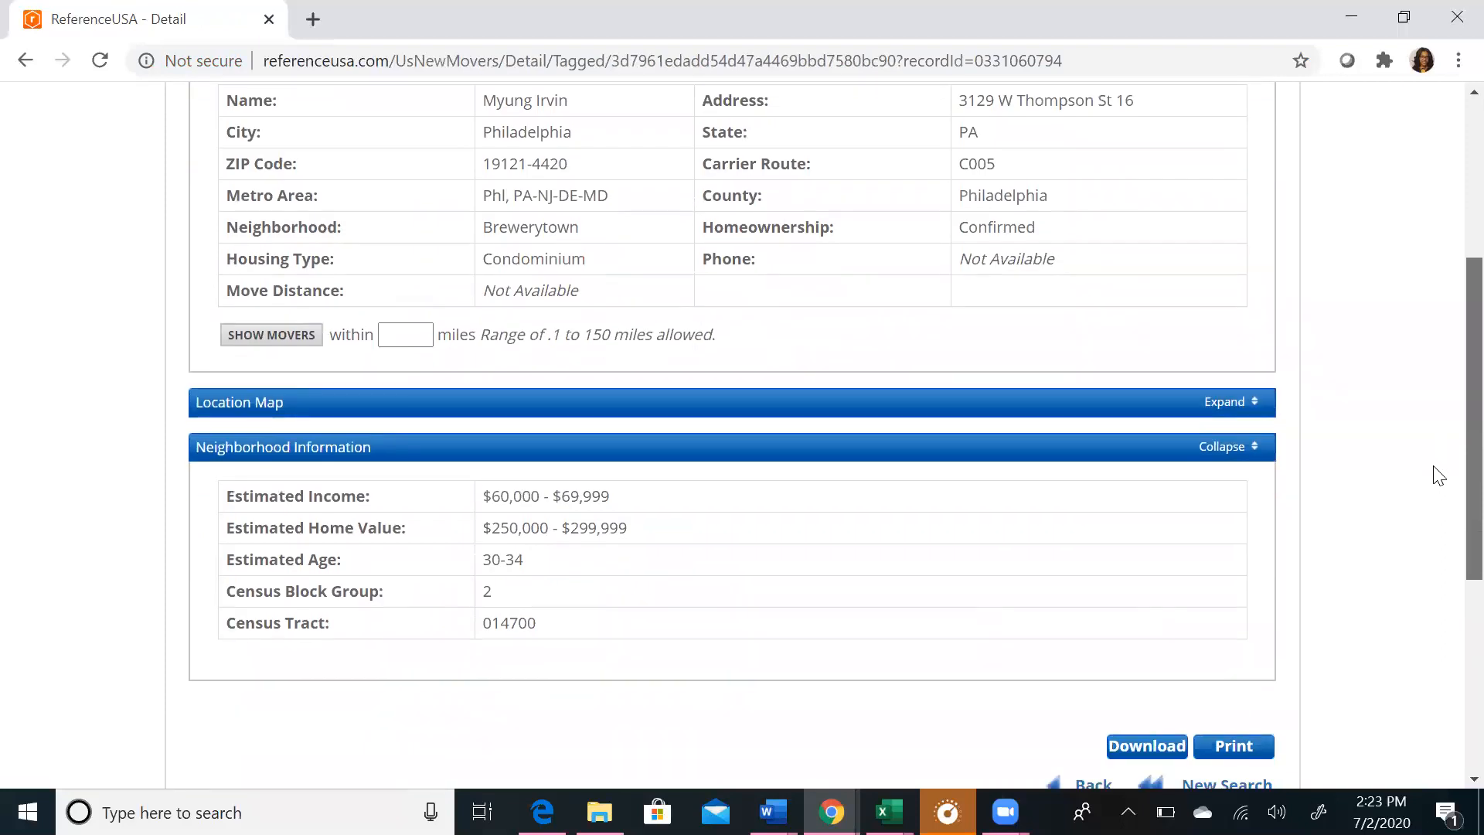
scroll(1434, 464, up, 3)
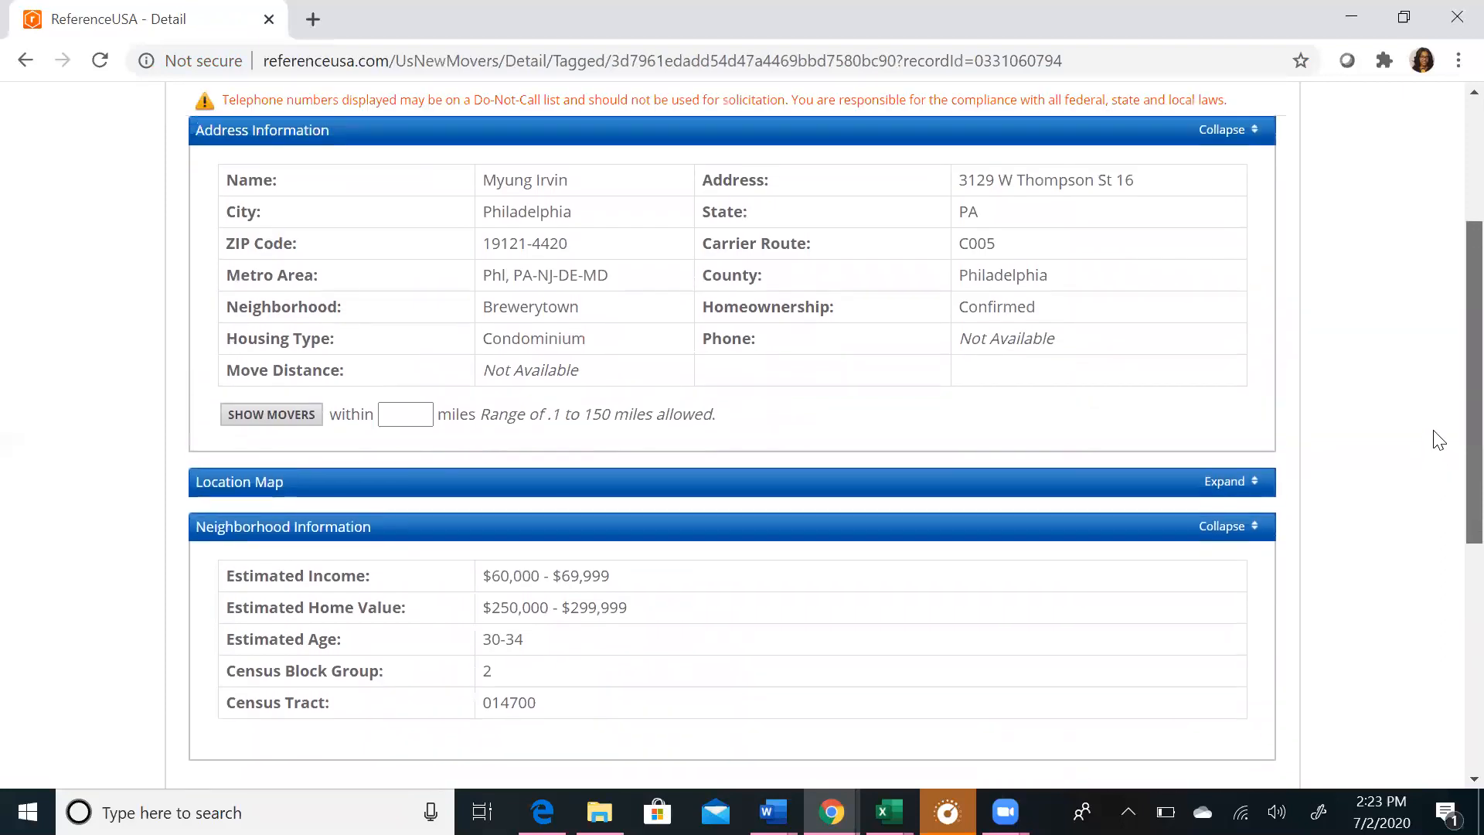
scroll(1451, 297, up, 2)
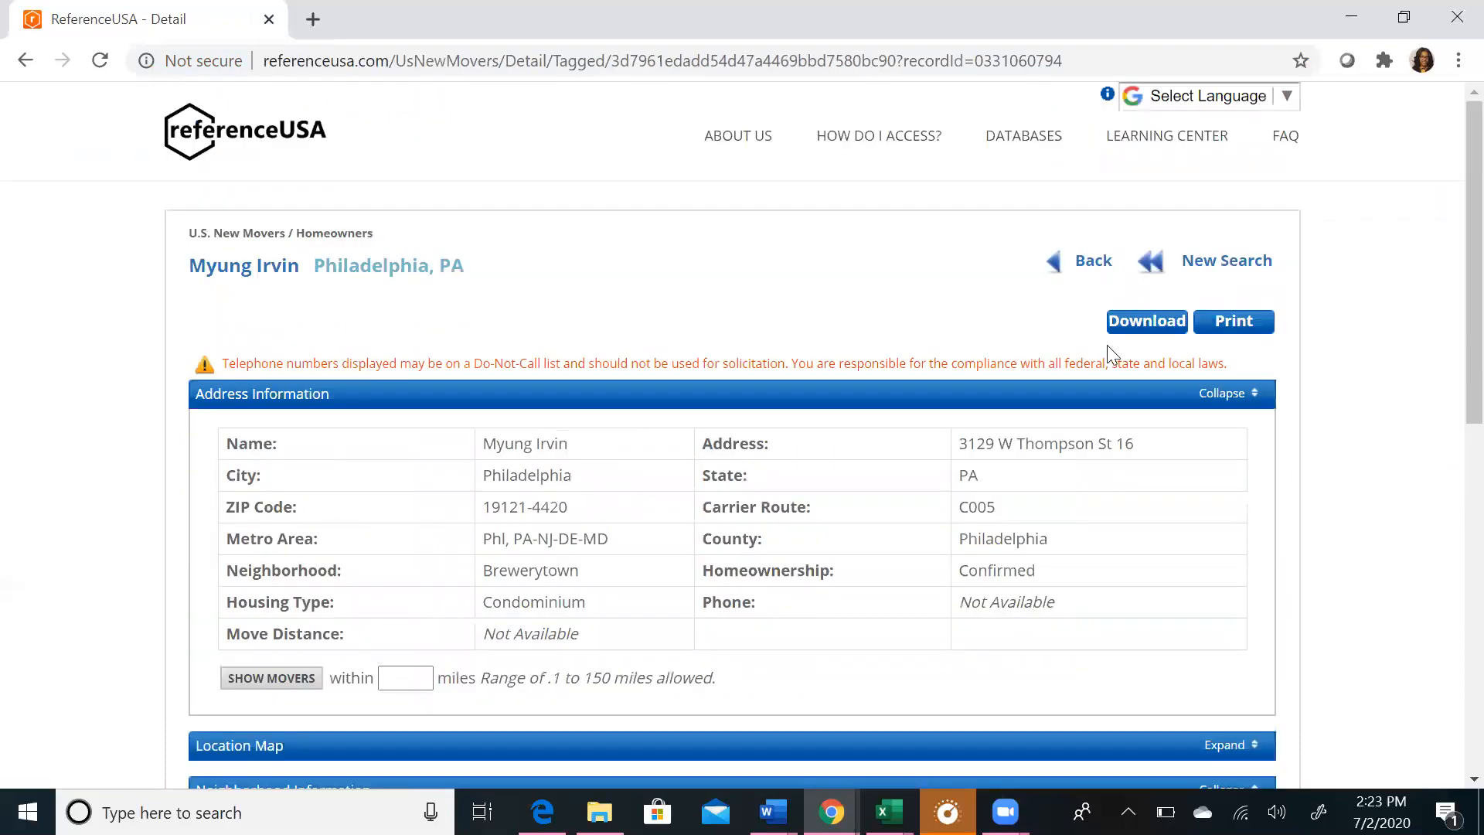
Return from the record to revise the search, and add the Move Distance criterion
click(1065, 264)
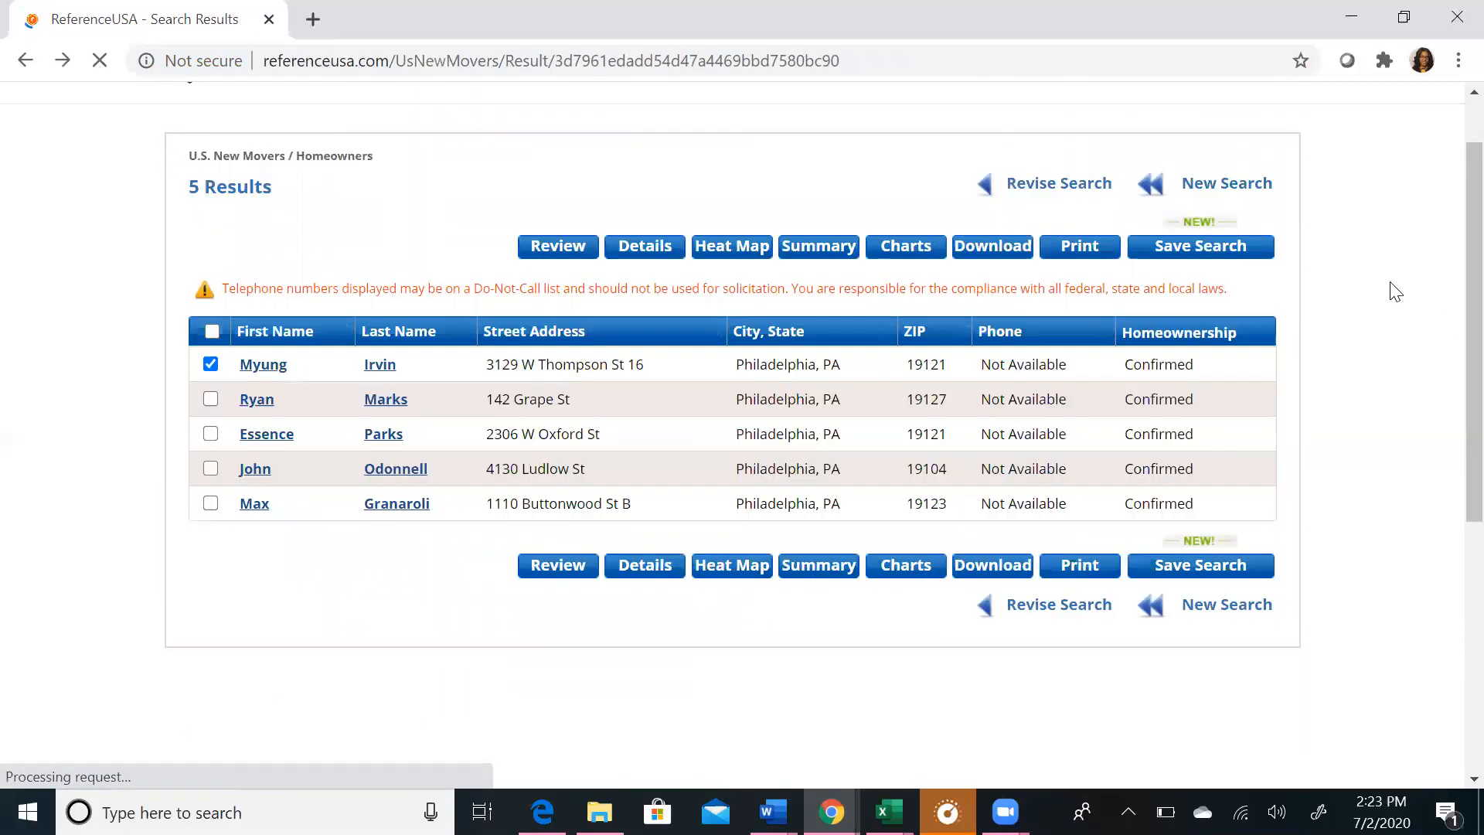
click(1022, 192)
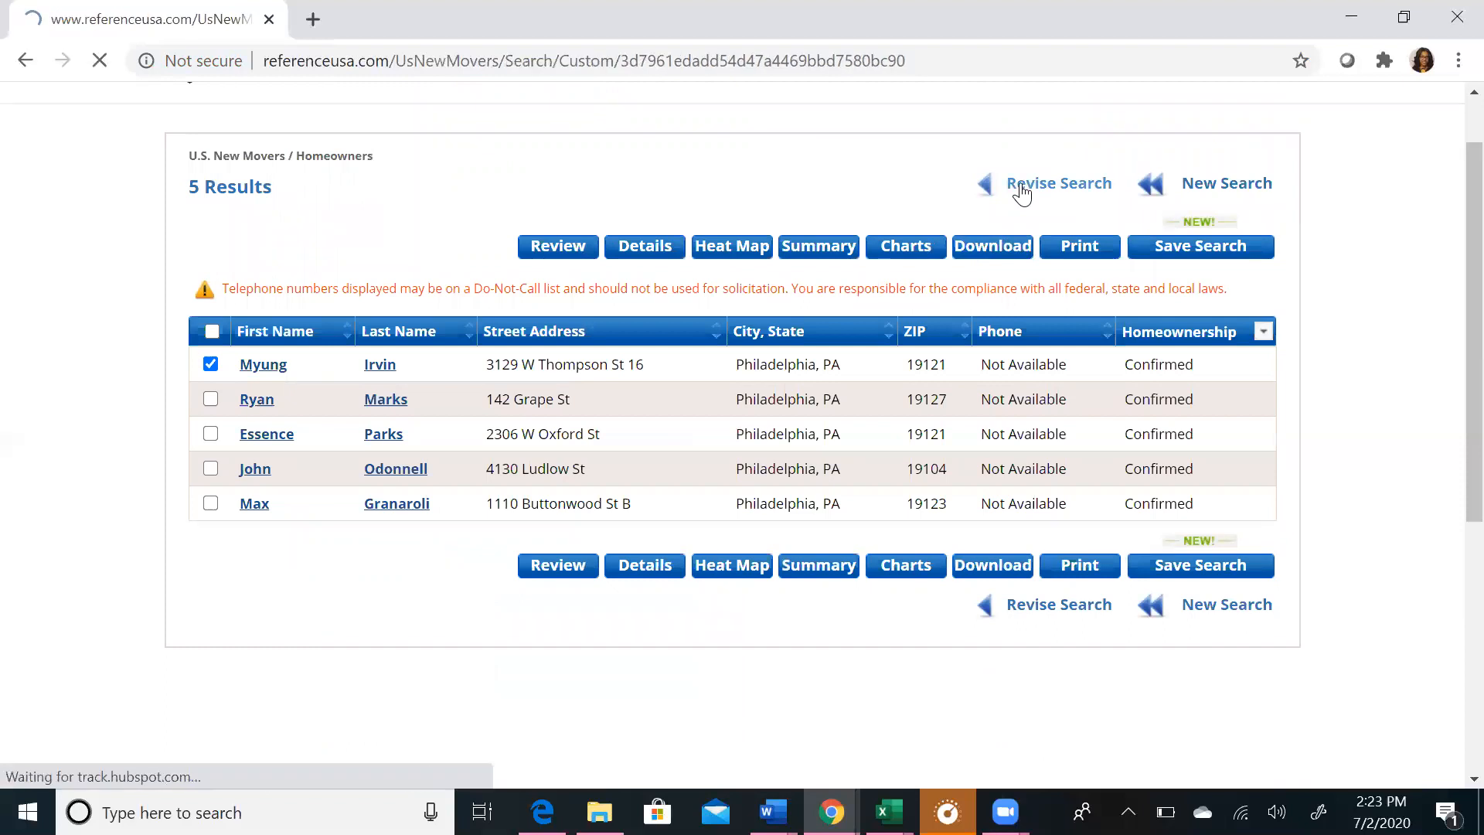
drag(1448, 224, 1448, 351)
scroll(1452, 361, down, 3)
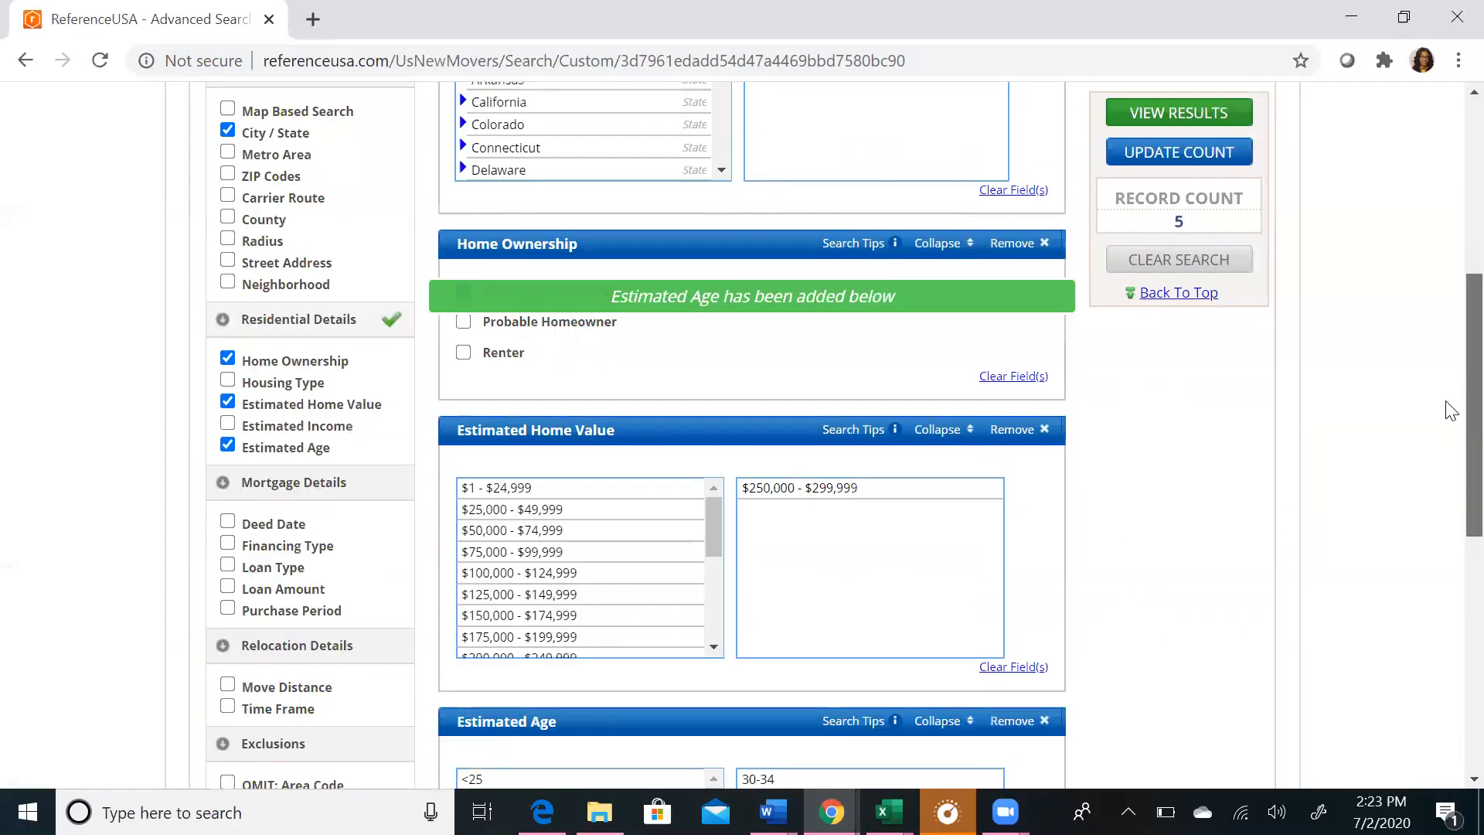
scroll(1327, 462, down, 2)
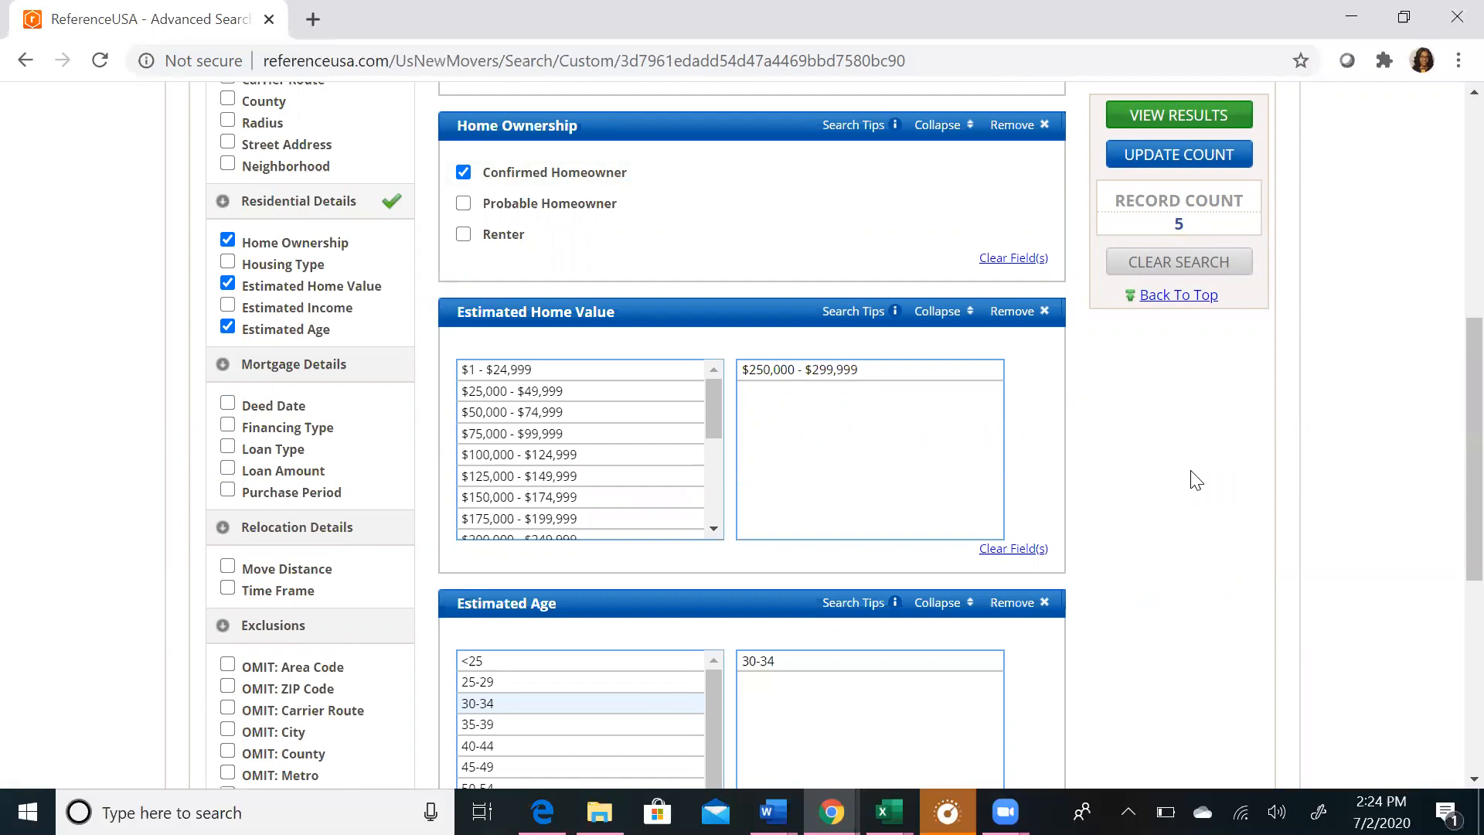
click(227, 567)
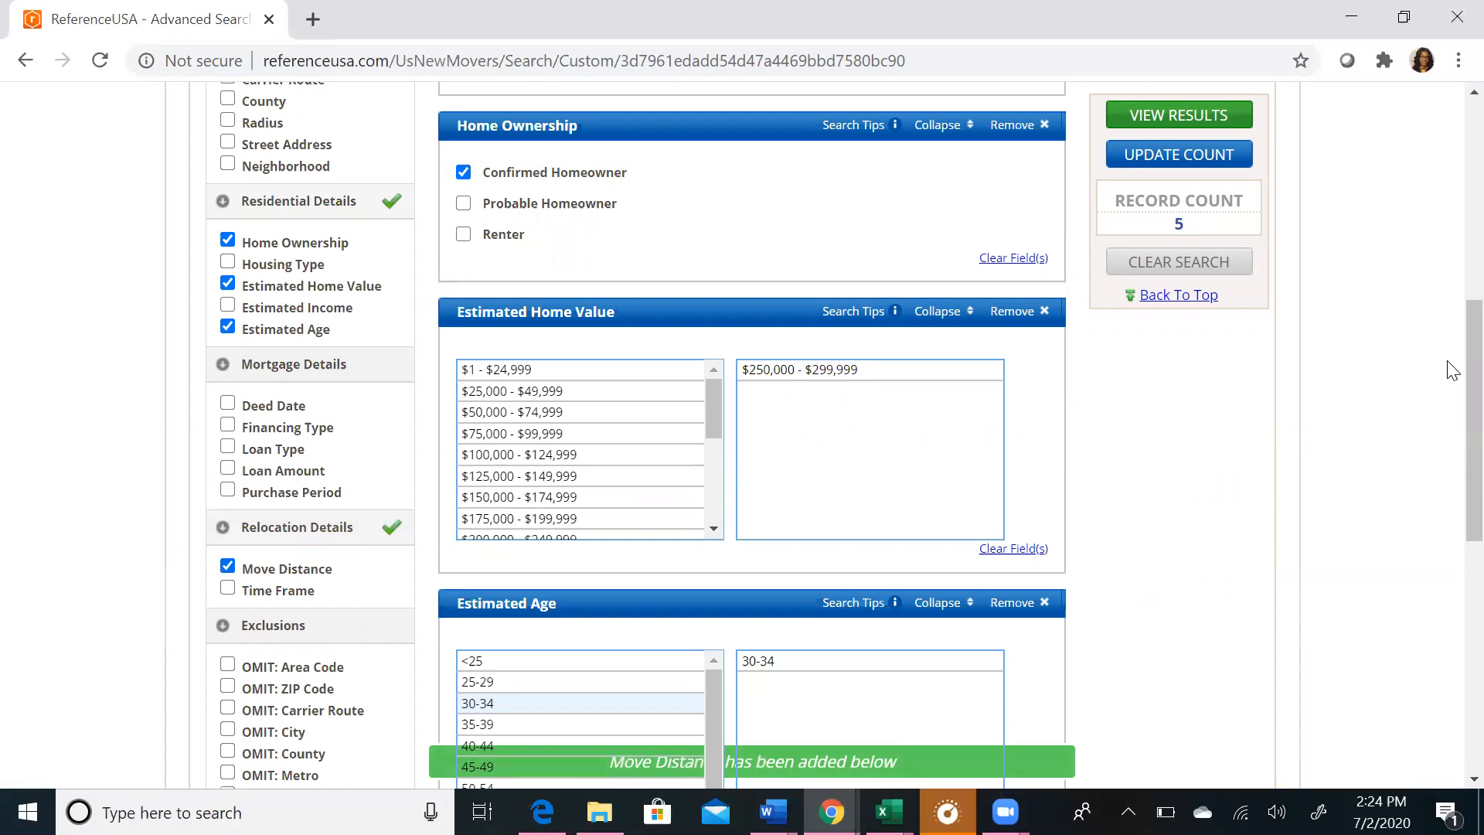
scroll(1451, 370, down, 5)
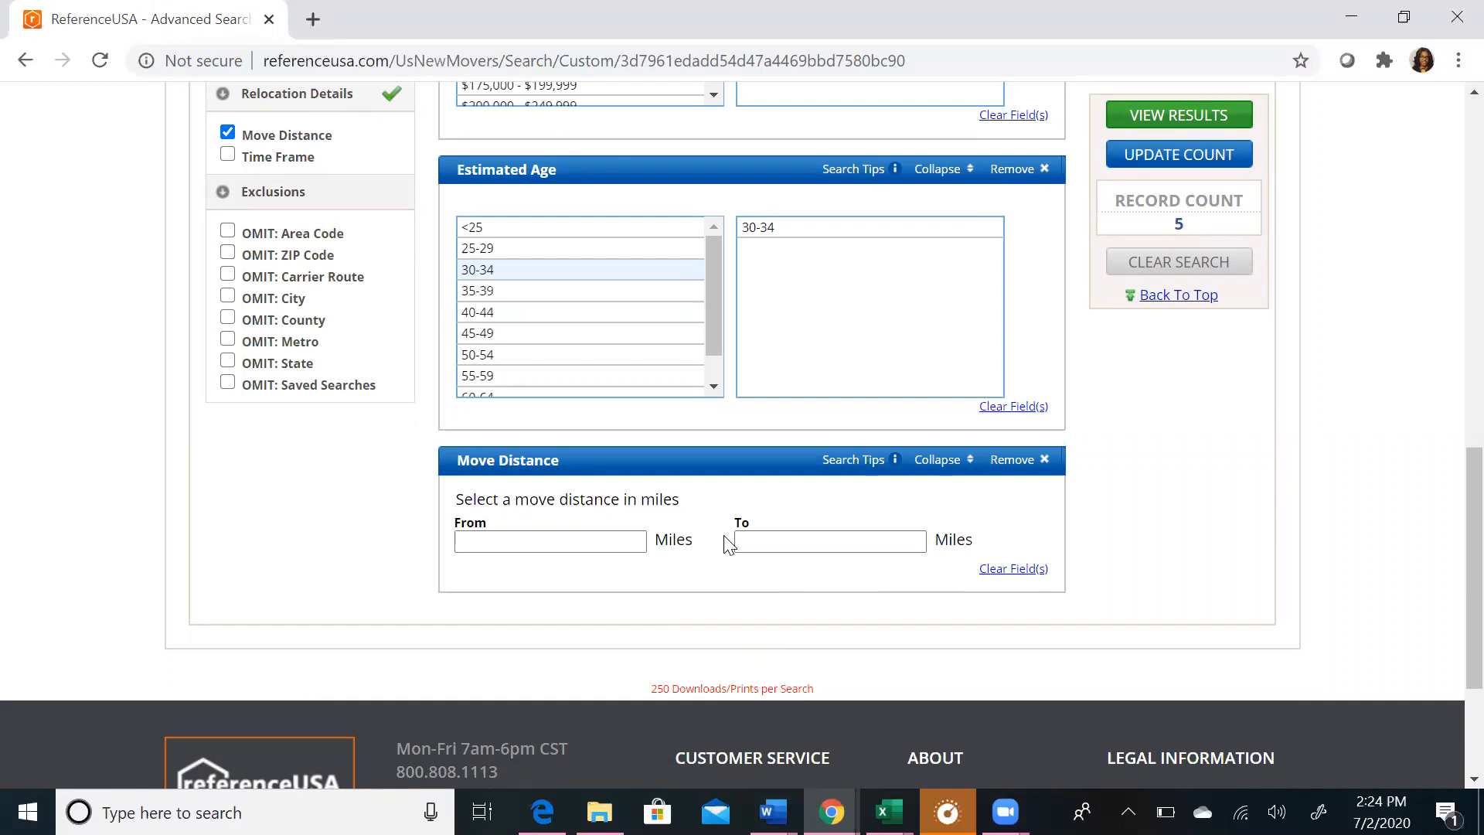
Add the Time Frame criterion and list its pre-defined date ranges
click(227, 154)
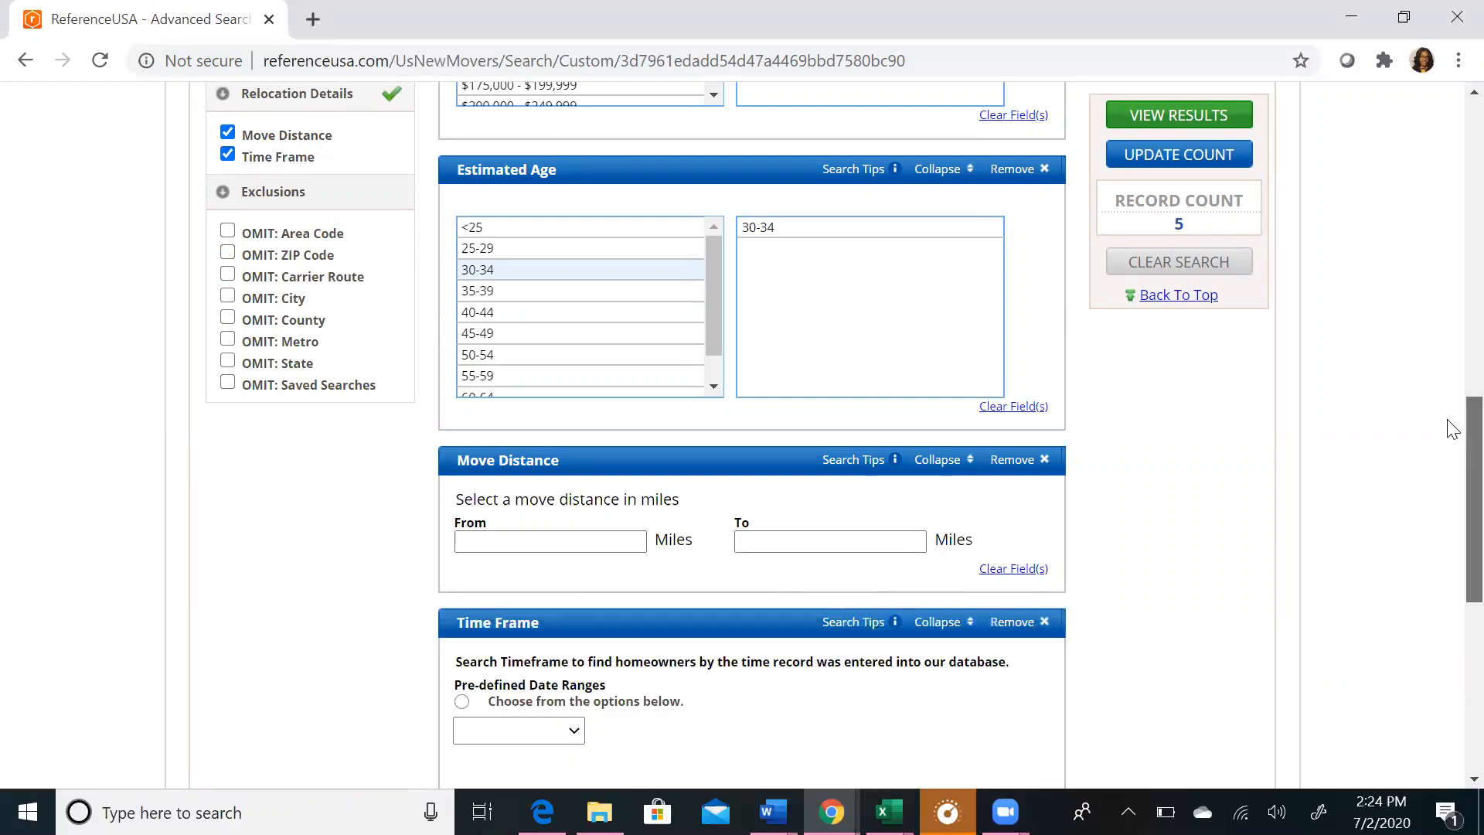
scroll(1453, 429, down, 3)
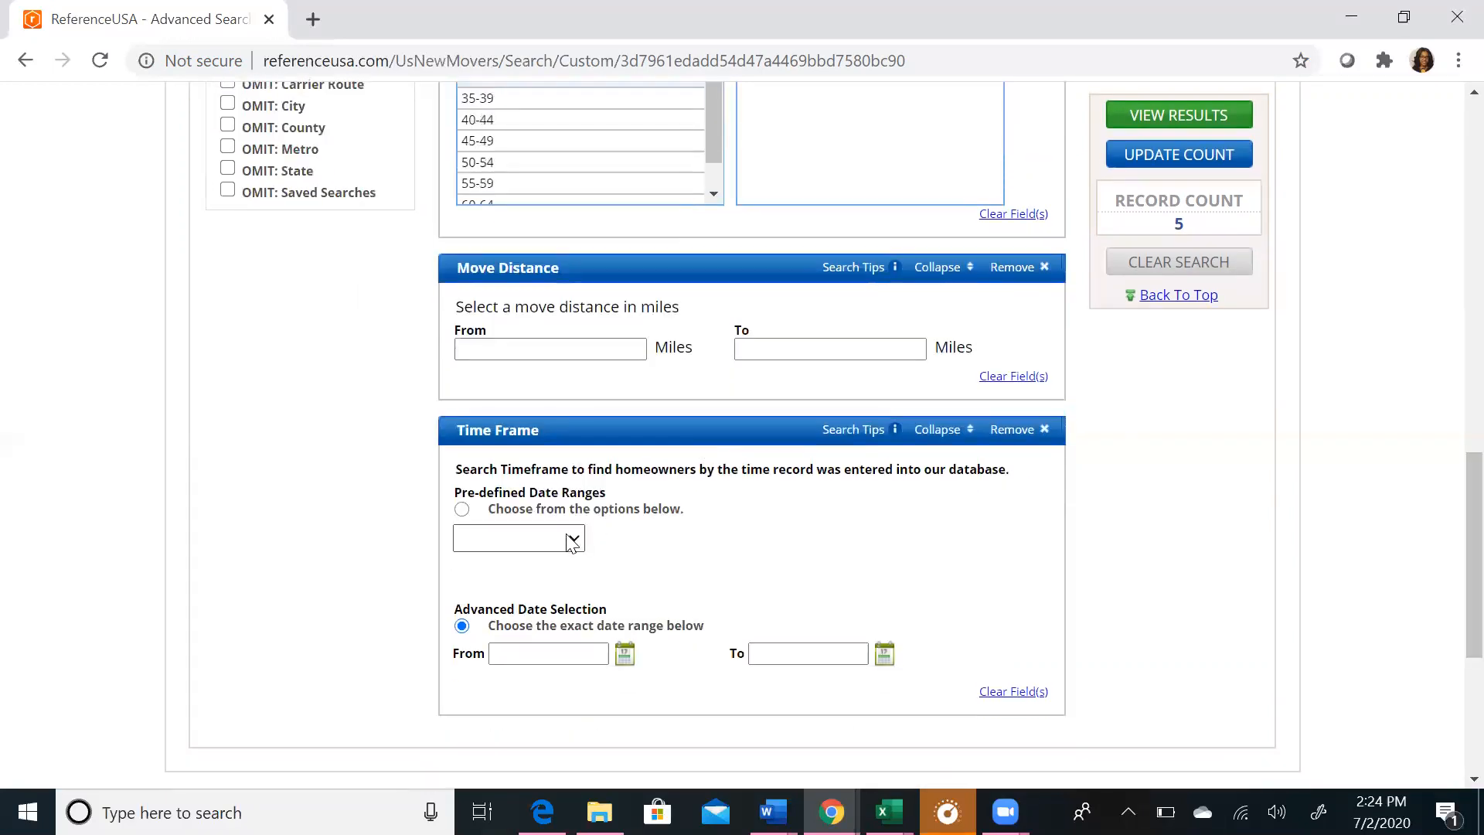
click(568, 538)
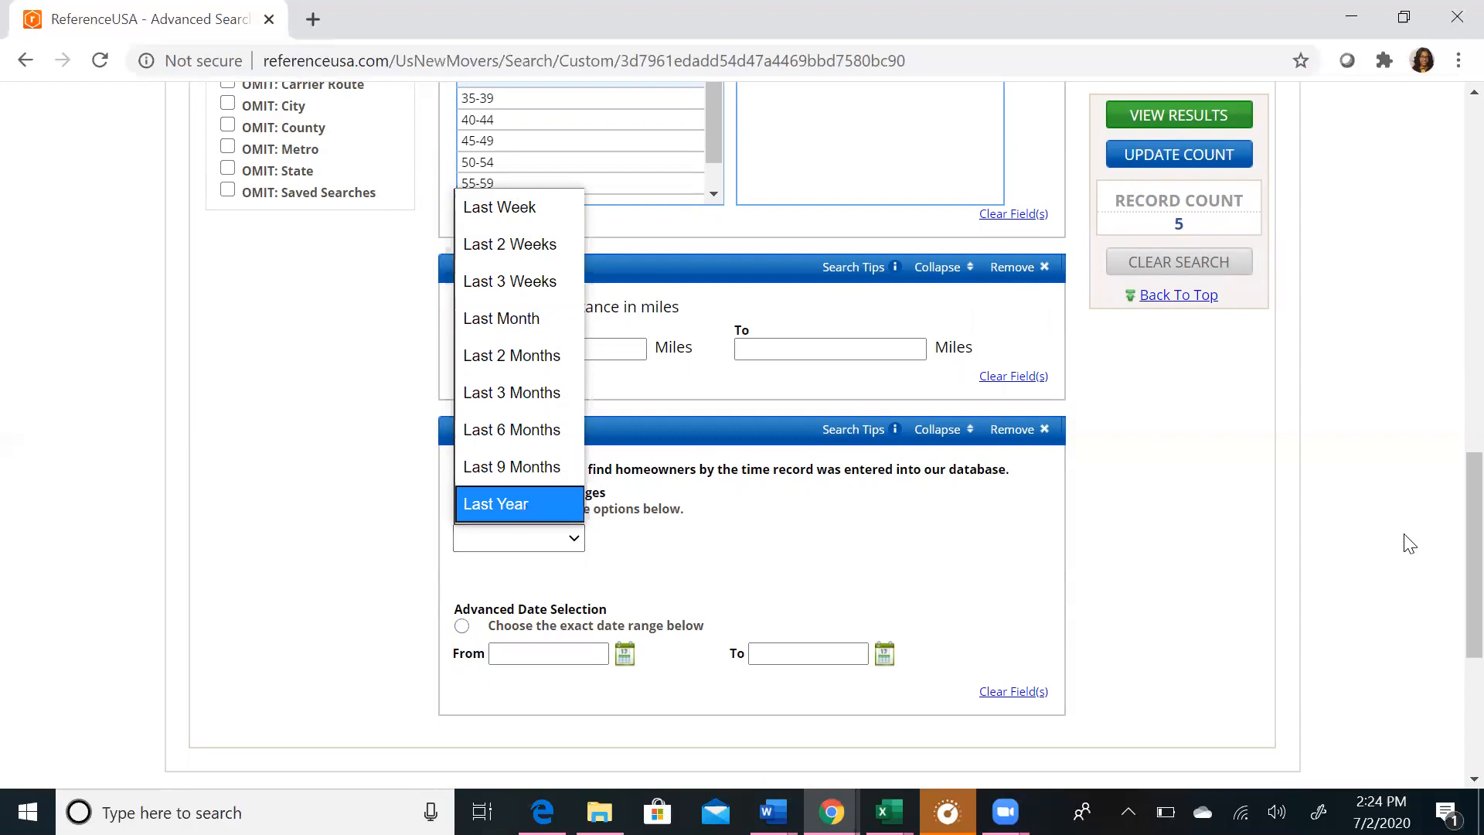
View the results of the revised New Movers / Homeowners search, leaving the move distance and time frame blank
drag(1472, 537, 1450, 129)
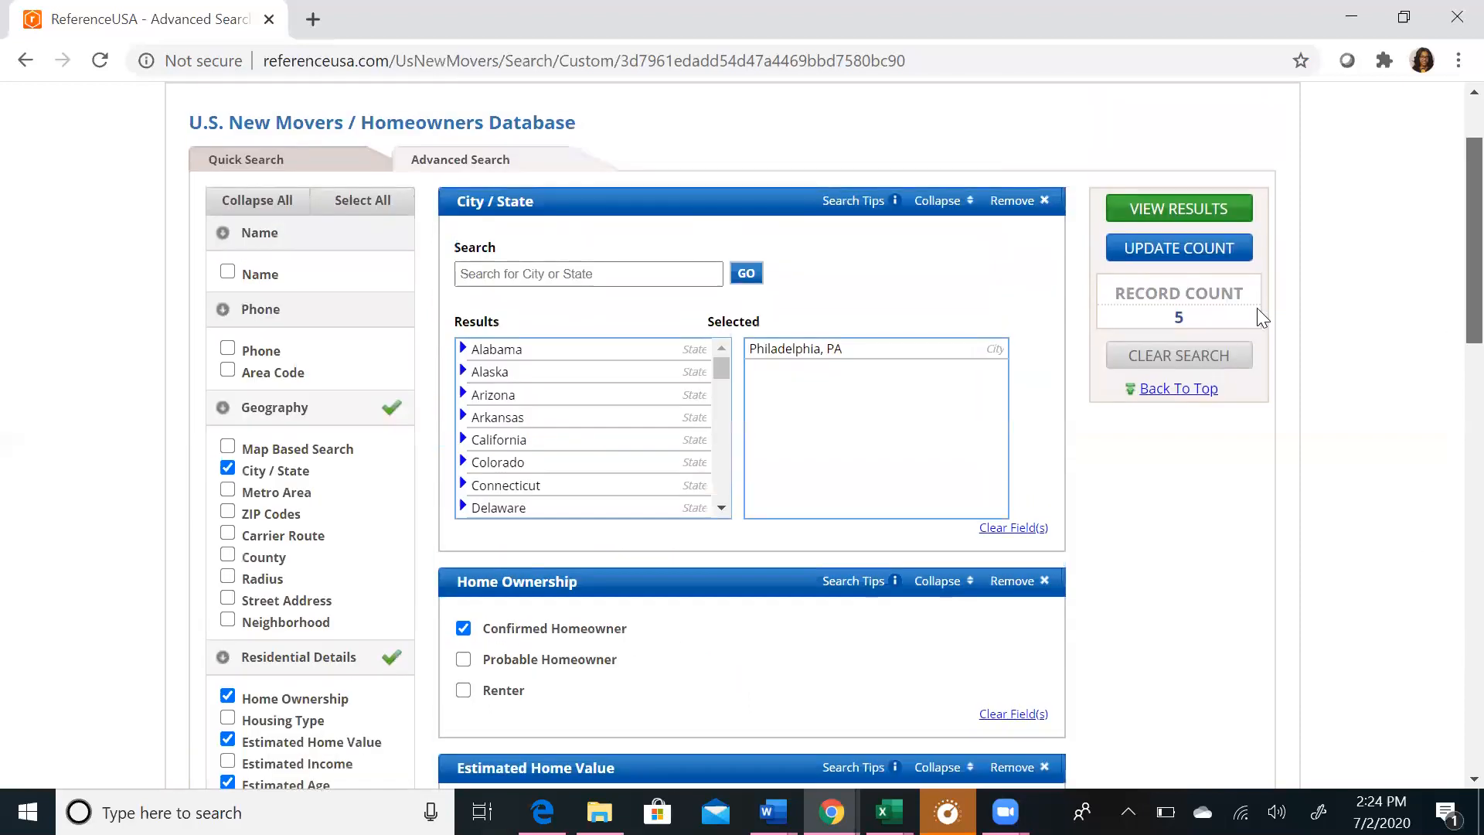
scroll(1257, 308, up, 2)
click(1206, 336)
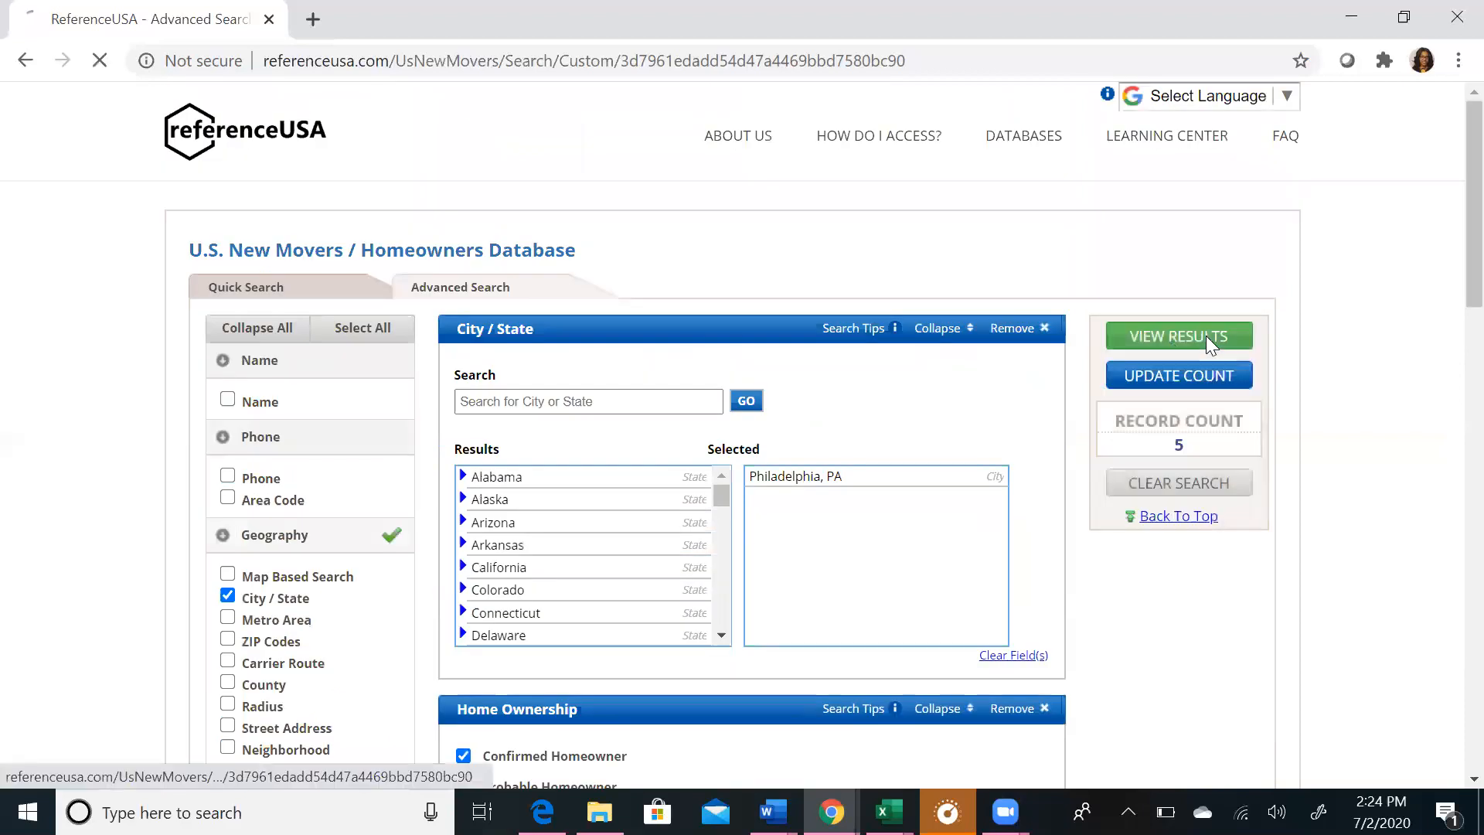